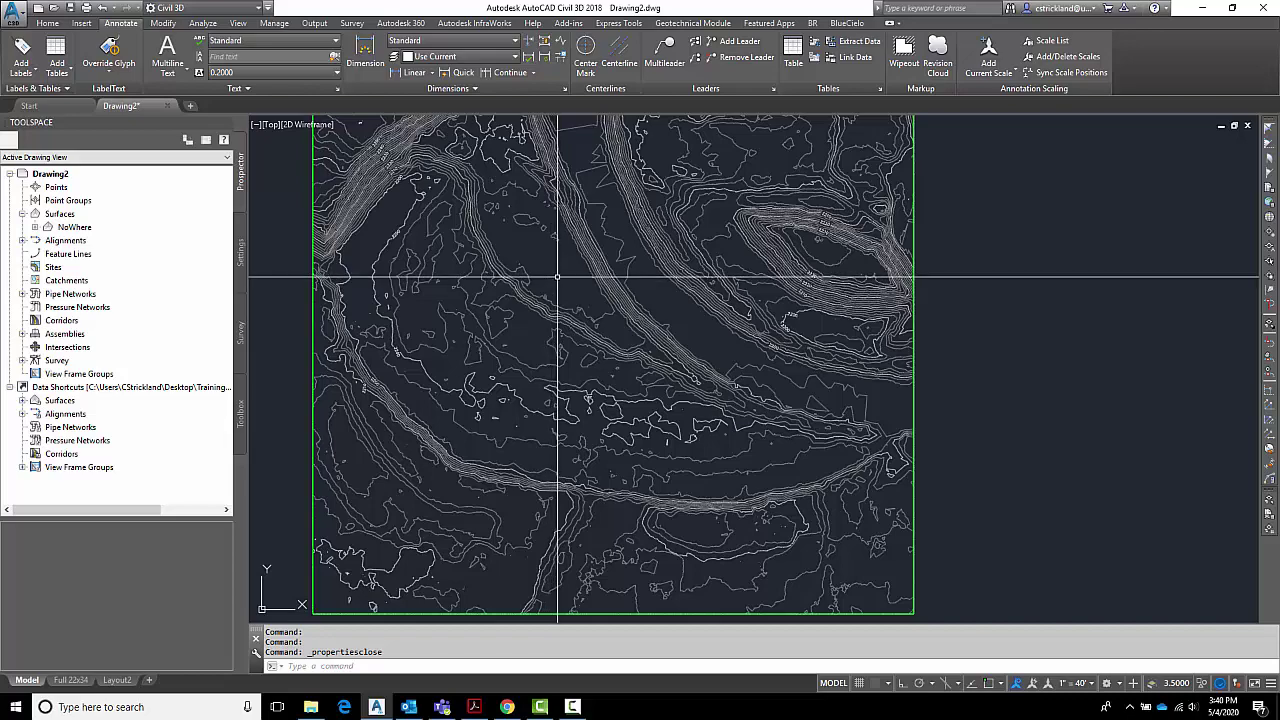
Step: Zoom in on the contour map and pan slightly to frame a smaller working area
scroll(560, 283, up, 3)
middle_drag(580, 315, 661, 333)
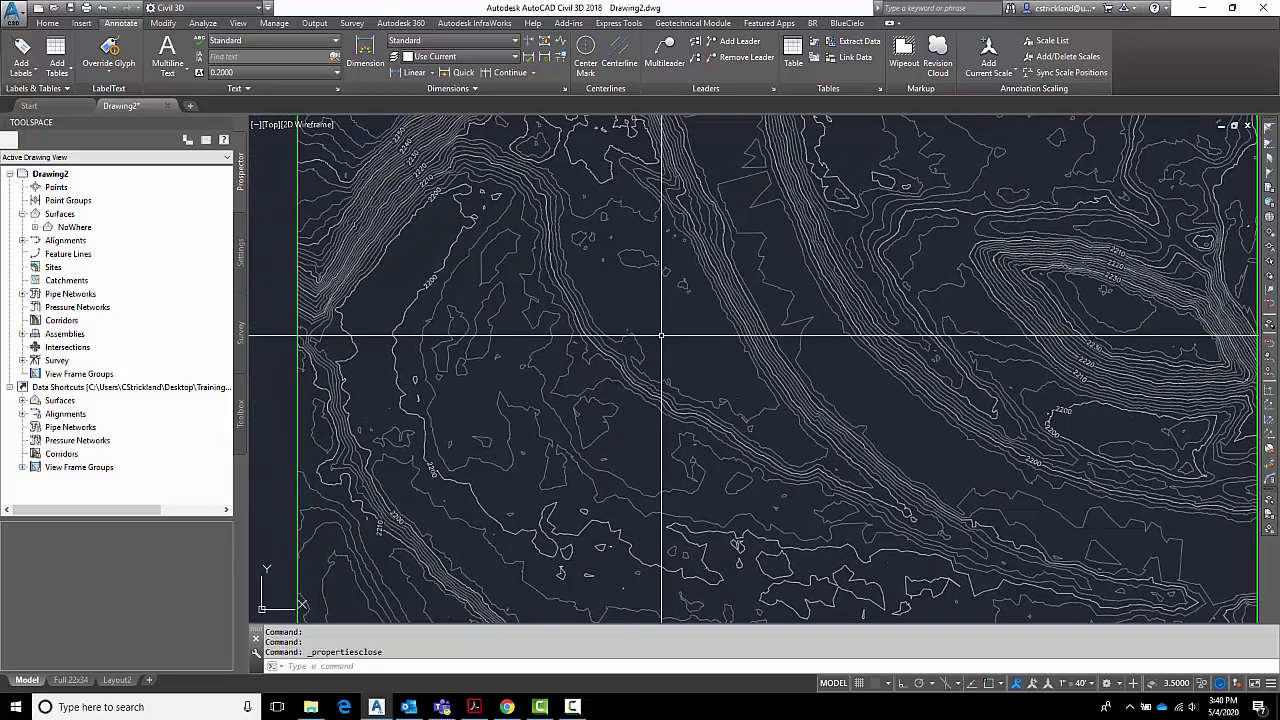
Step: Start point creation from Prospector's Points node using the Manual placement method
right_click(58, 188)
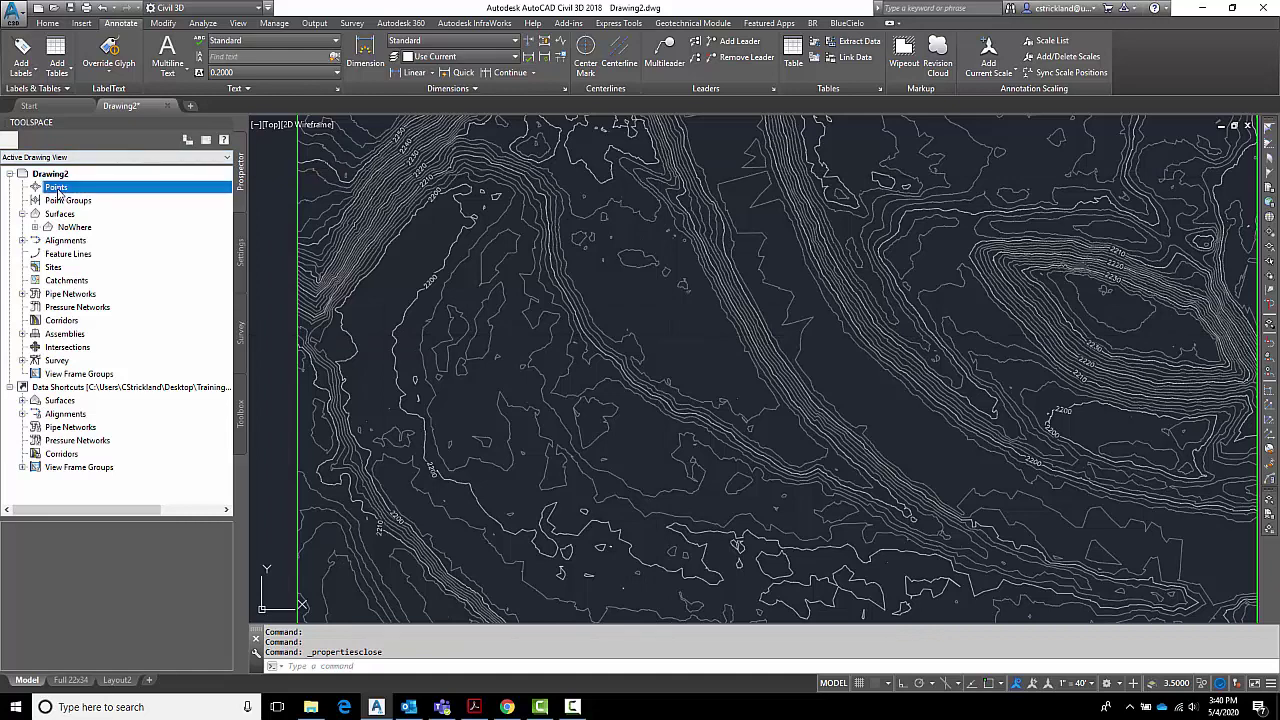
click(95, 196)
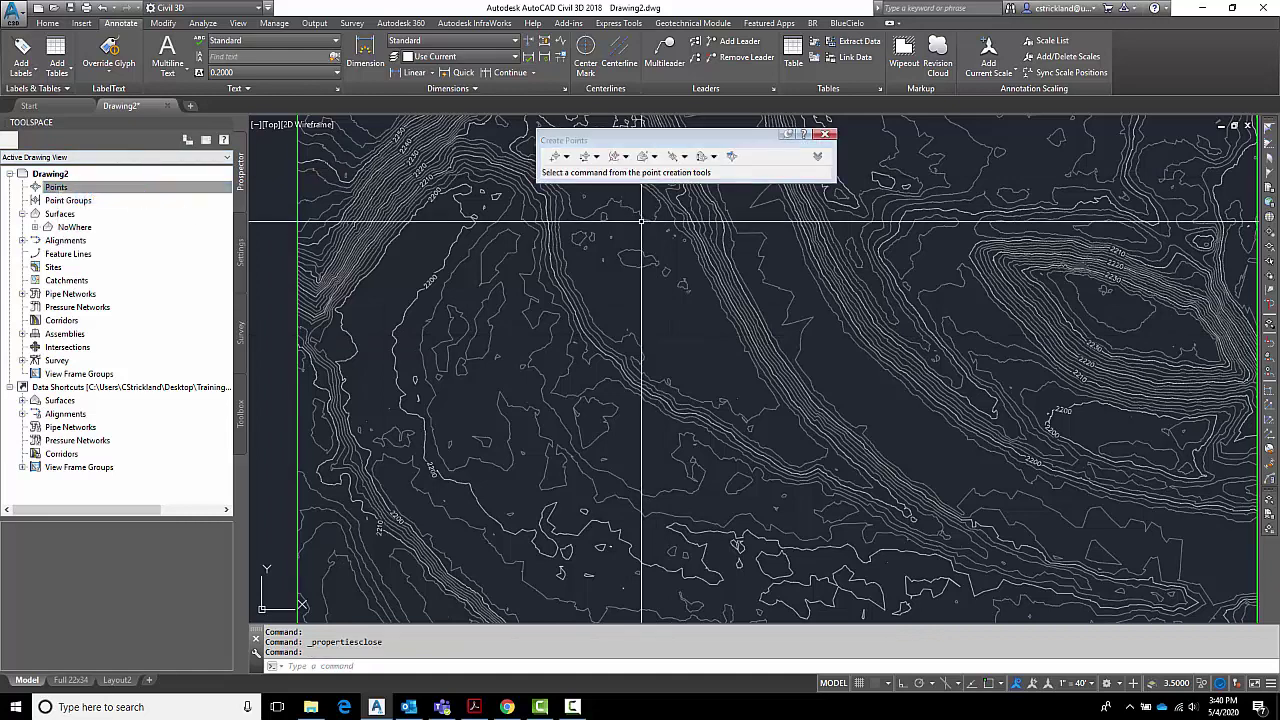
click(566, 157)
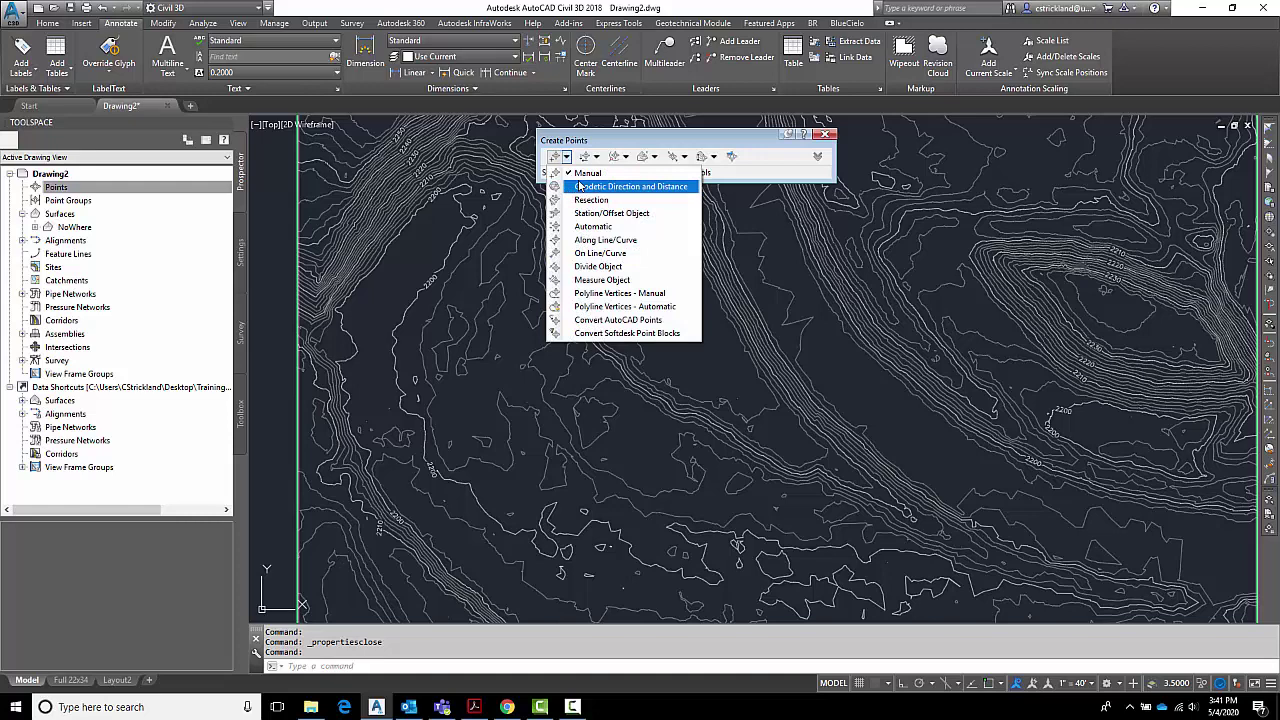
click(588, 173)
Step: Place four points described Tick, with default elevations, at the map's four corners
click(593, 289)
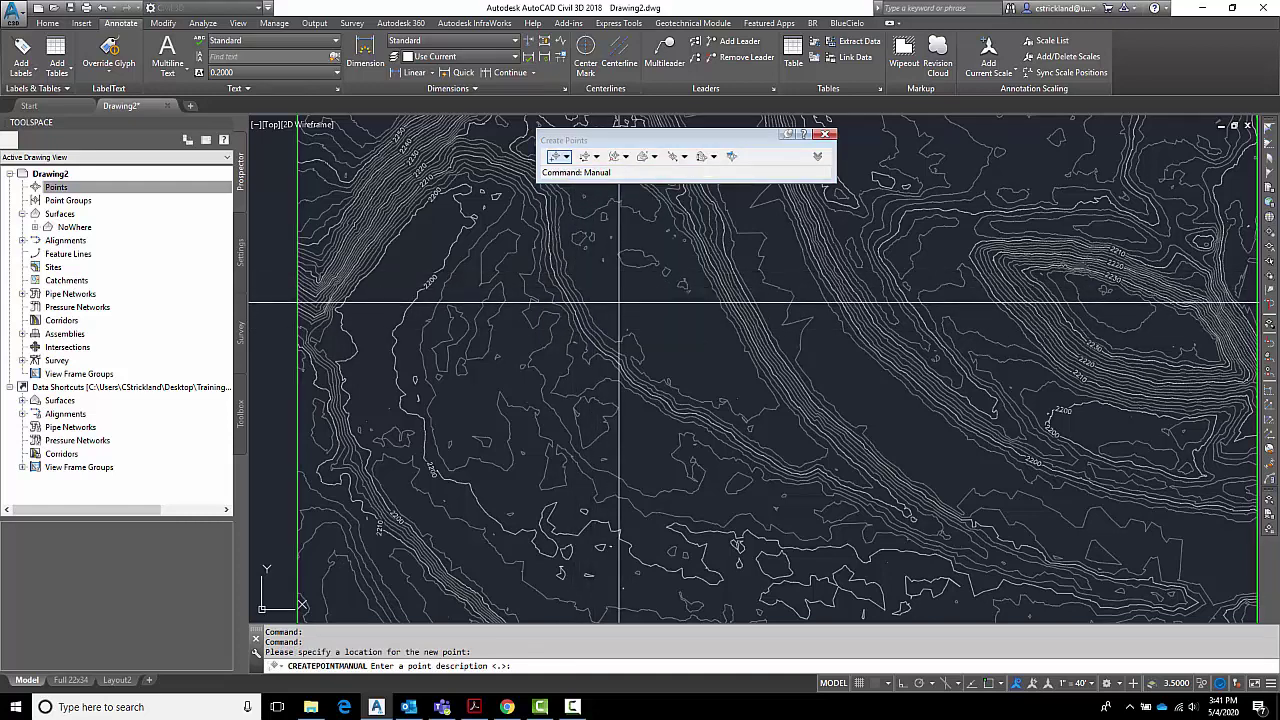
key(Return)
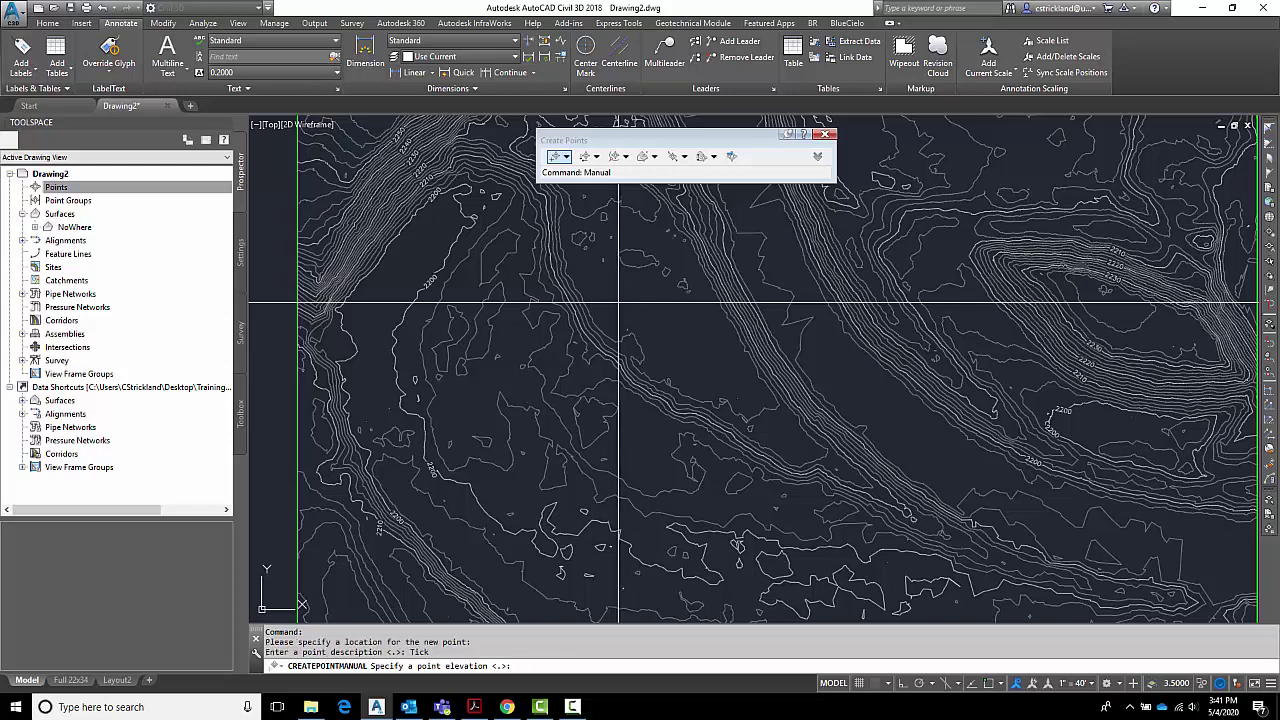
key(Return)
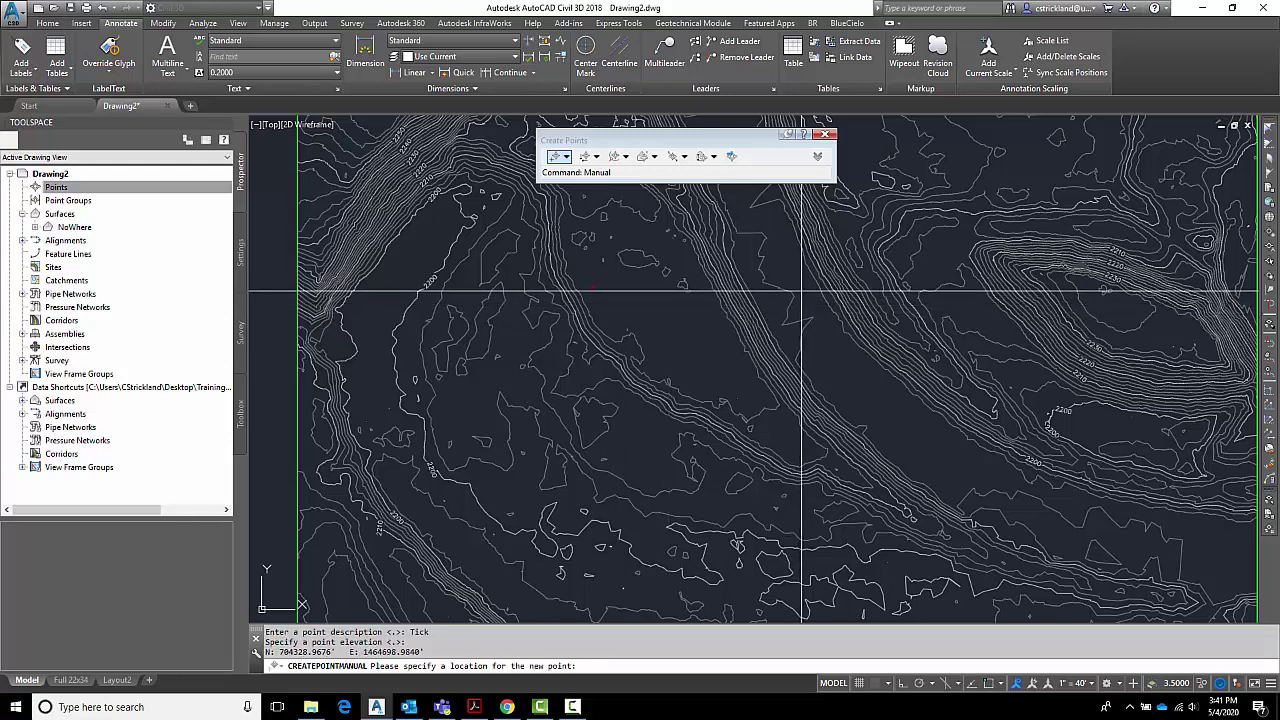
click(801, 290)
key(Return)
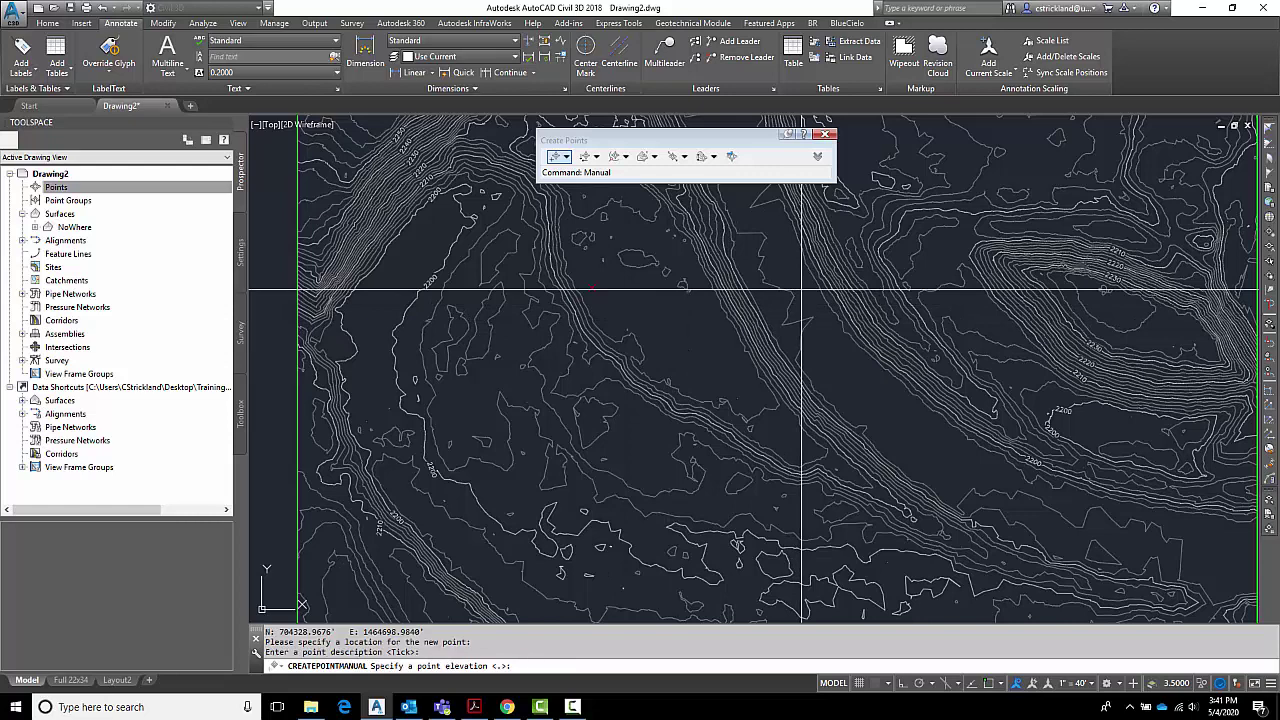
key(Return)
click(617, 490)
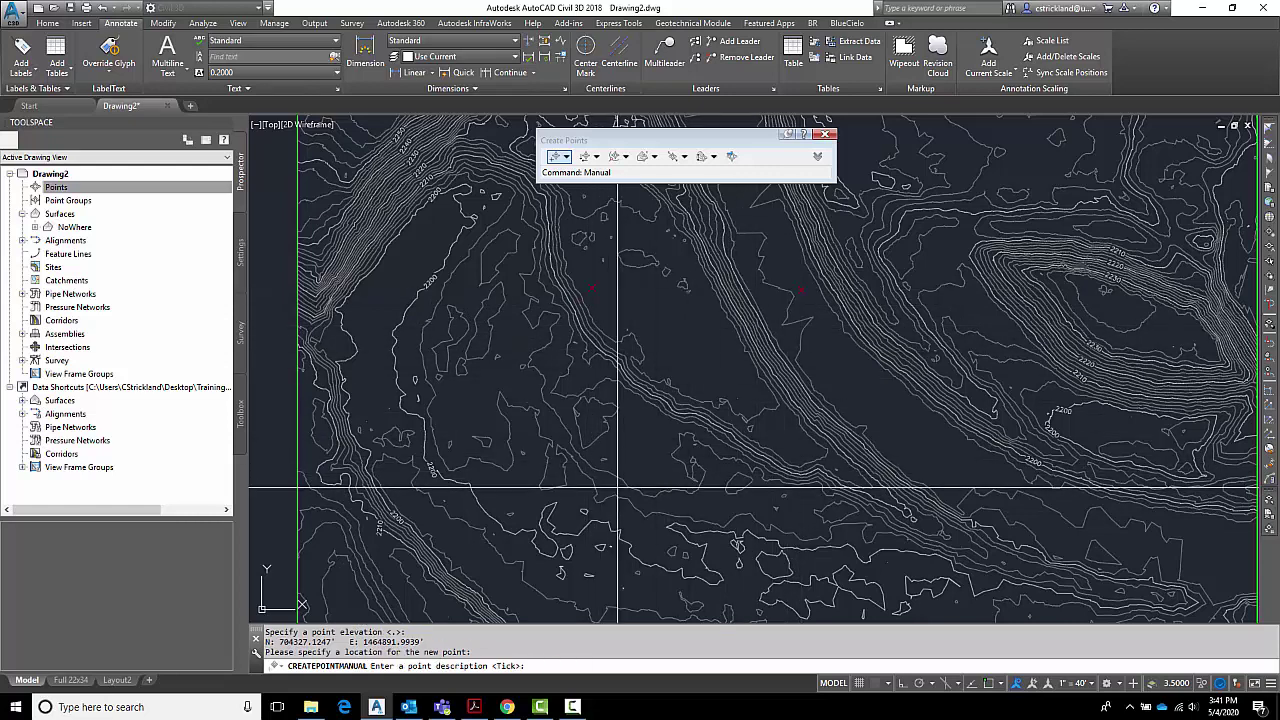
key(Return)
key(Return)
click(810, 492)
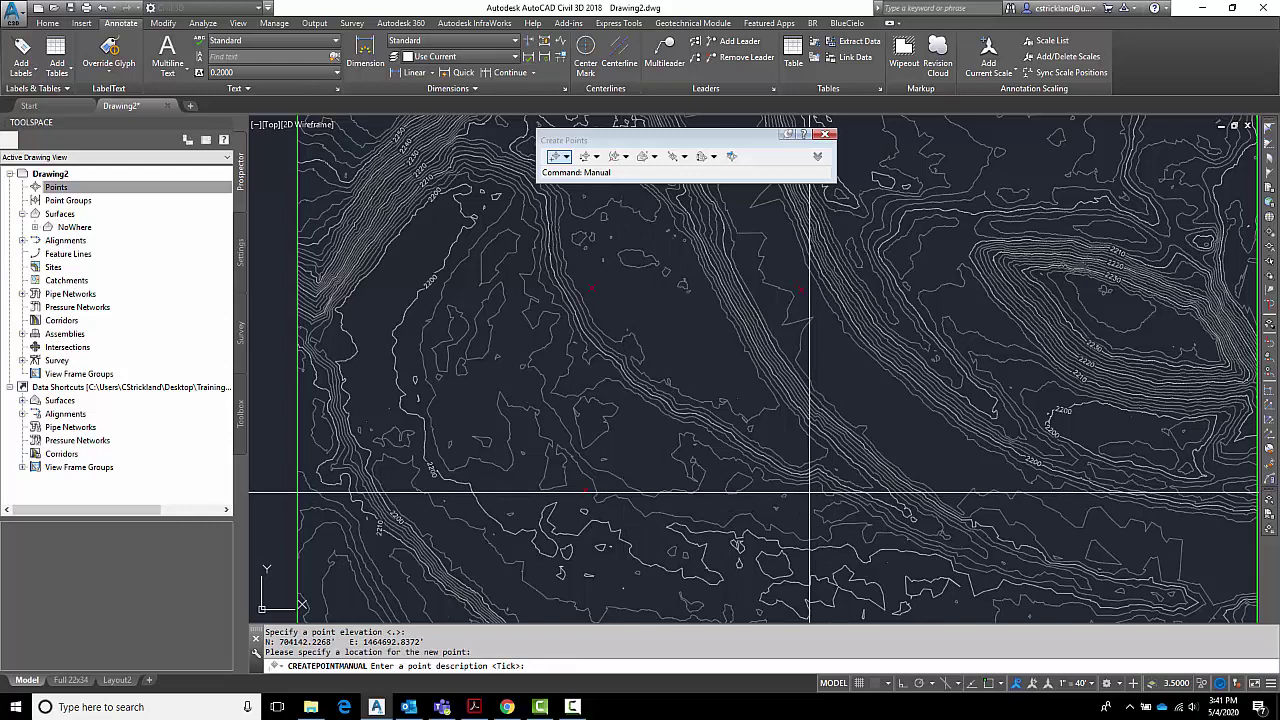
key(Return)
key(Return)
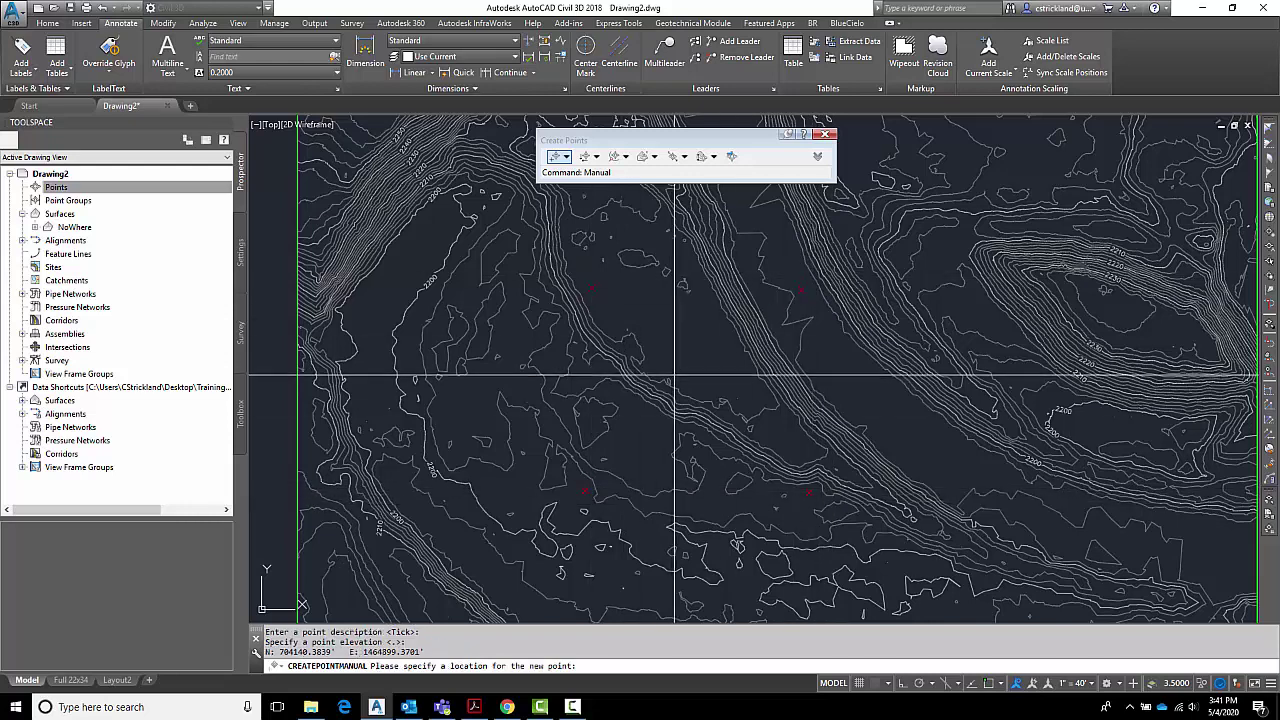
click(824, 134)
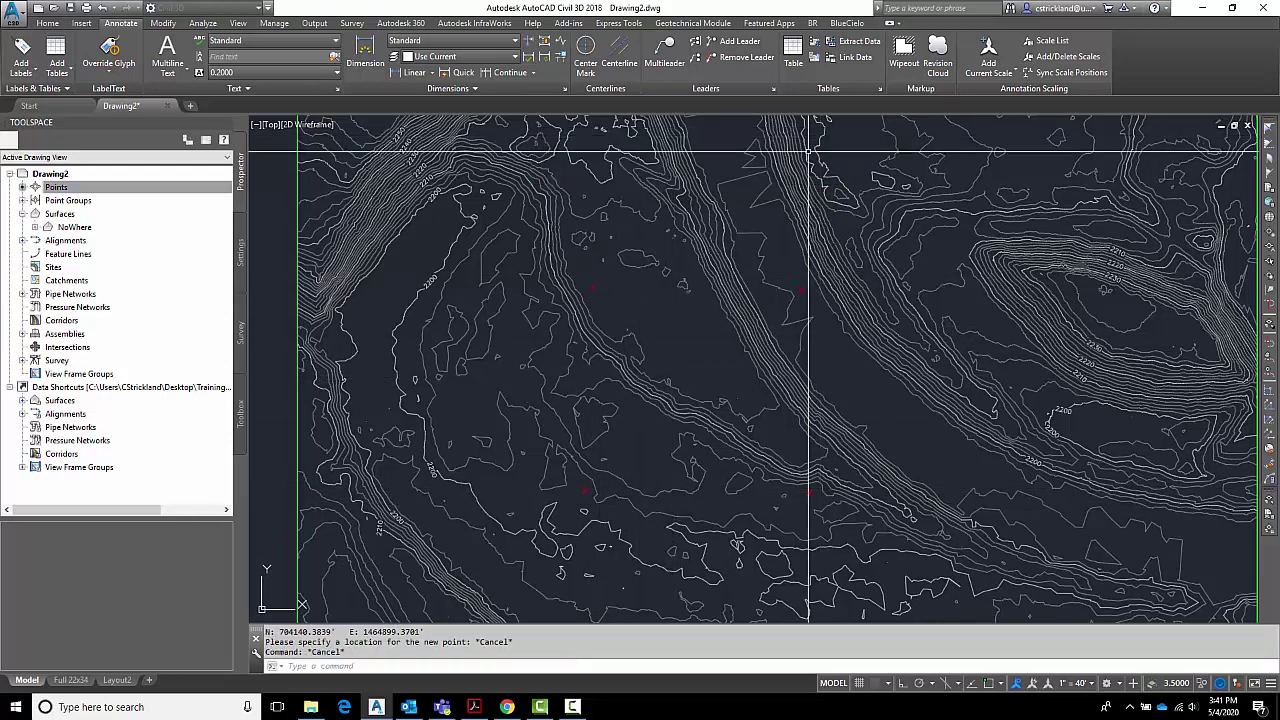
Step: Zoom in and pan so the four new Tick points are centred in the view
scroll(690, 412, up, 3)
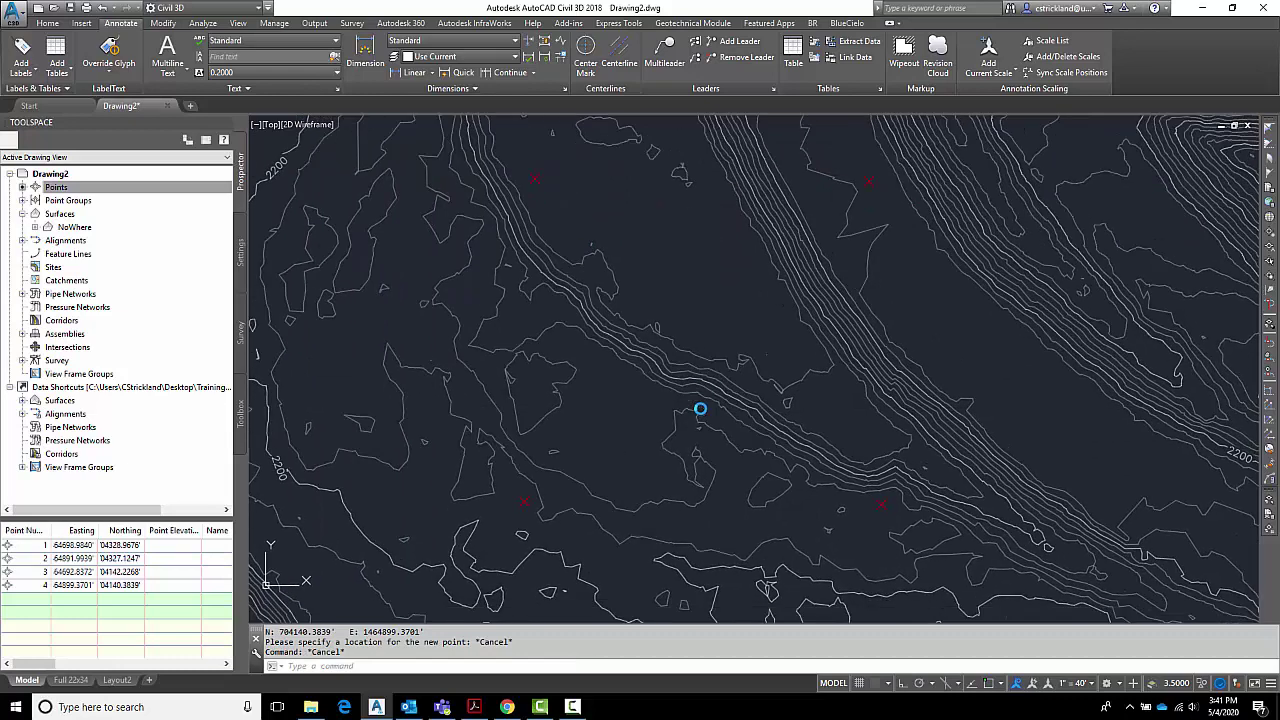
middle_drag(643, 372, 606, 390)
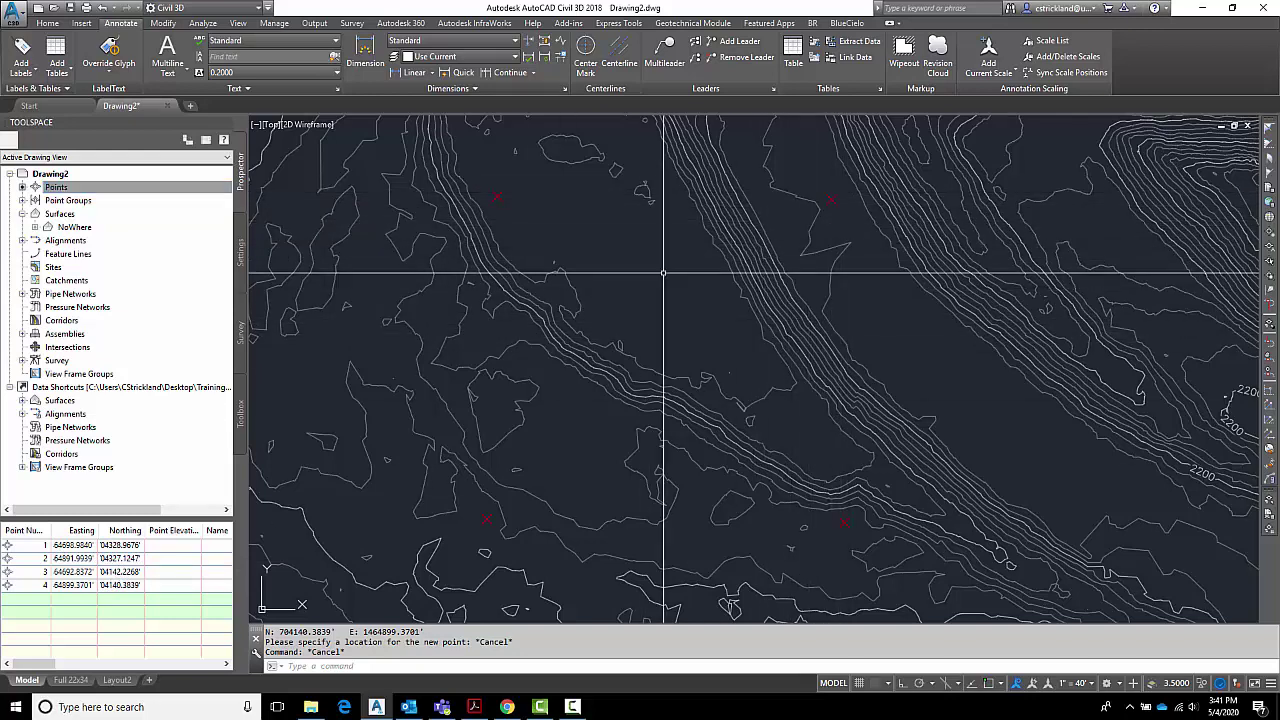
Step: Create a new point group named Tick under Point Groups, leaving its point style at Basic
click(22, 201)
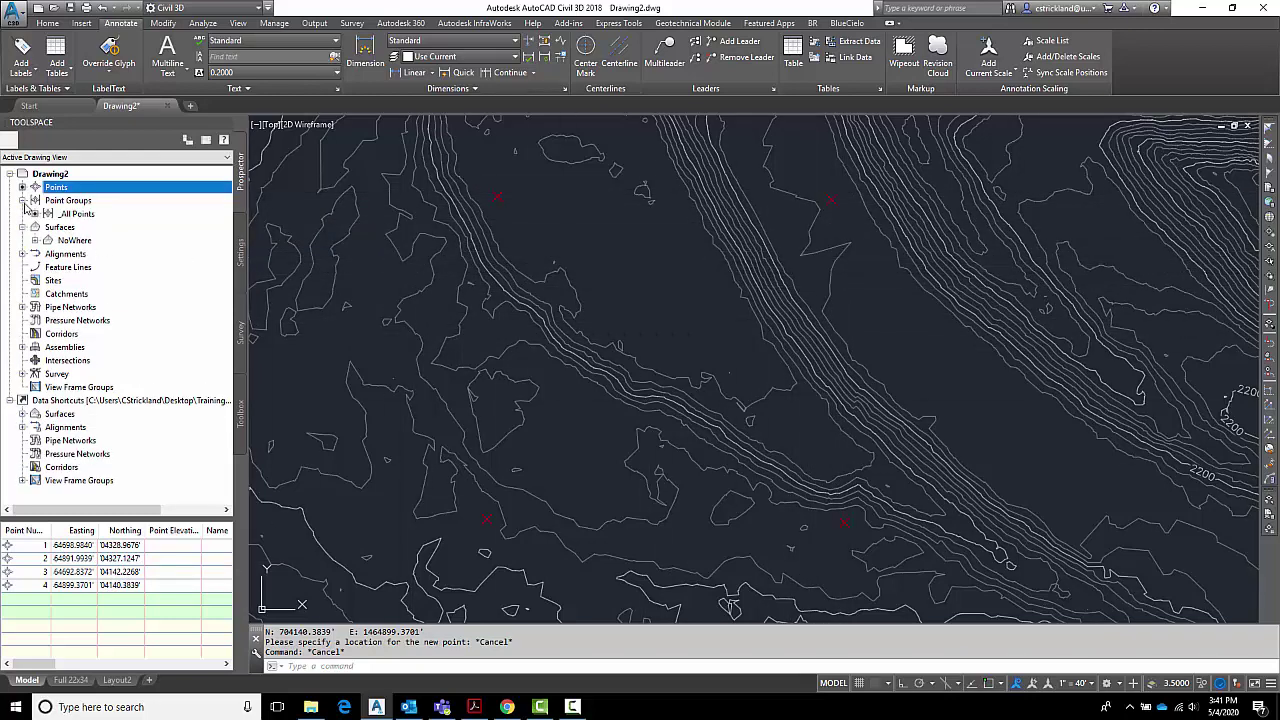
click(64, 201)
right_click(82, 201)
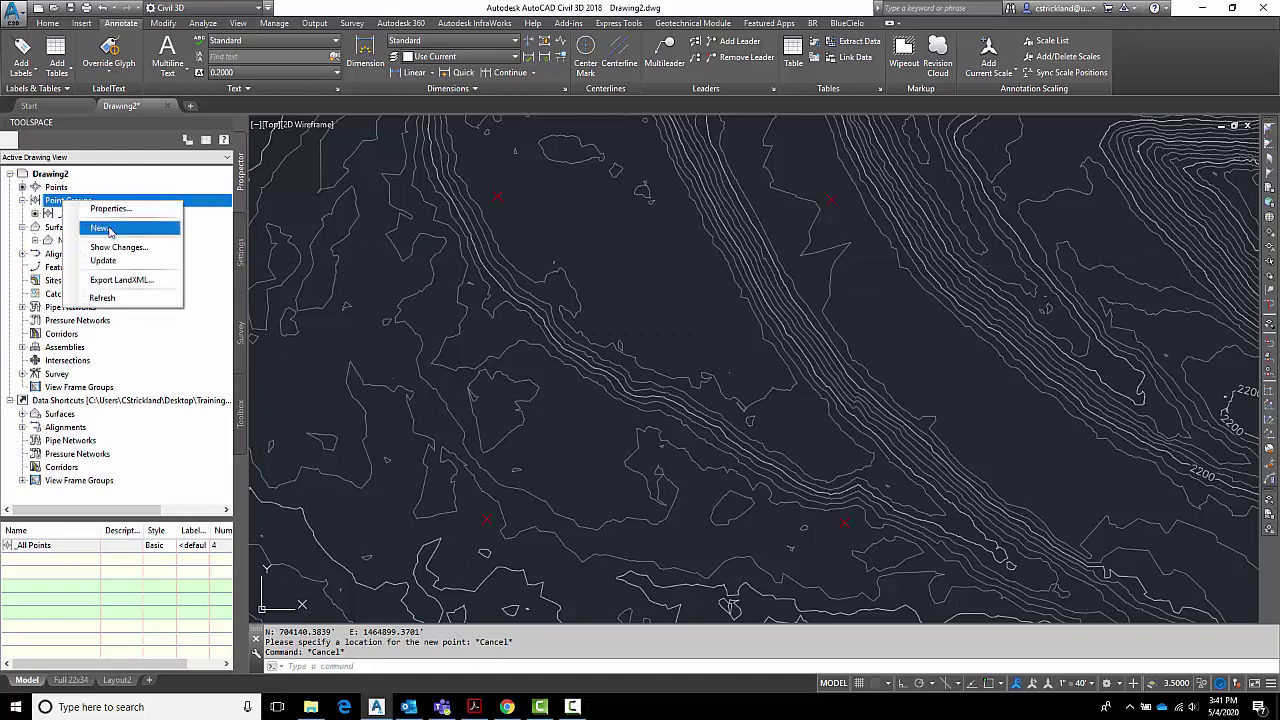
click(99, 229)
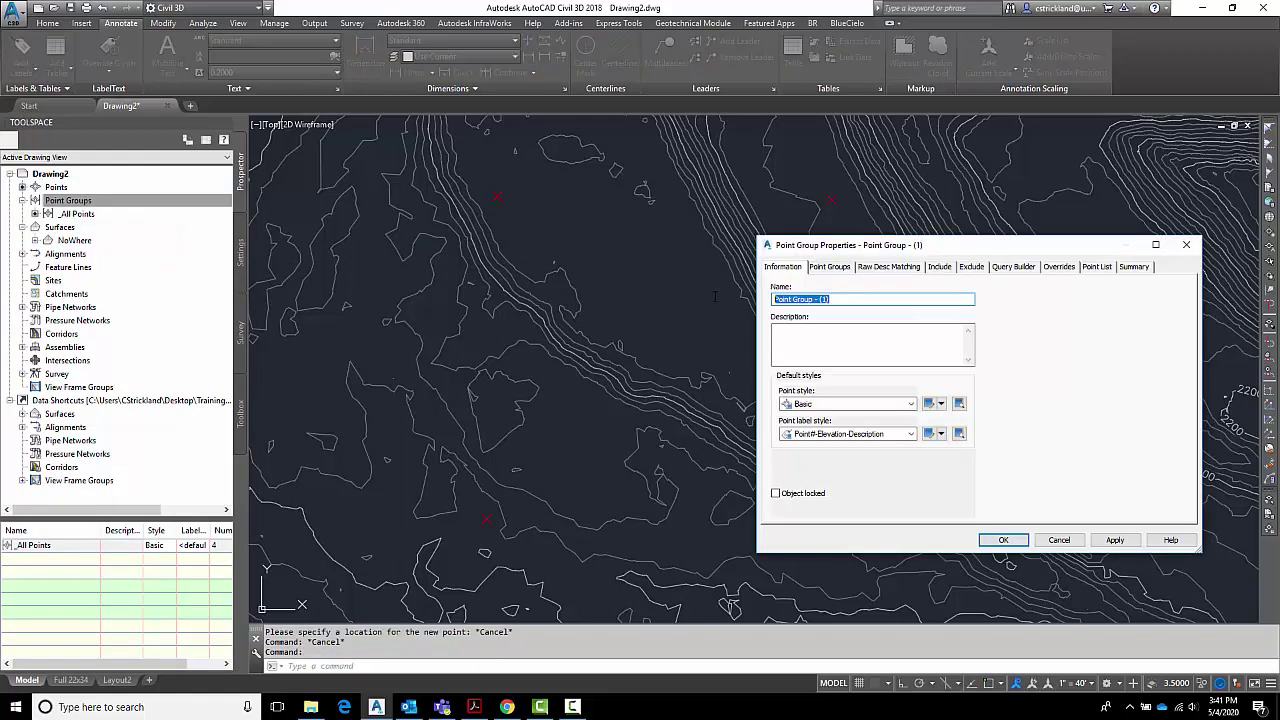
text(Tick)
click(893, 405)
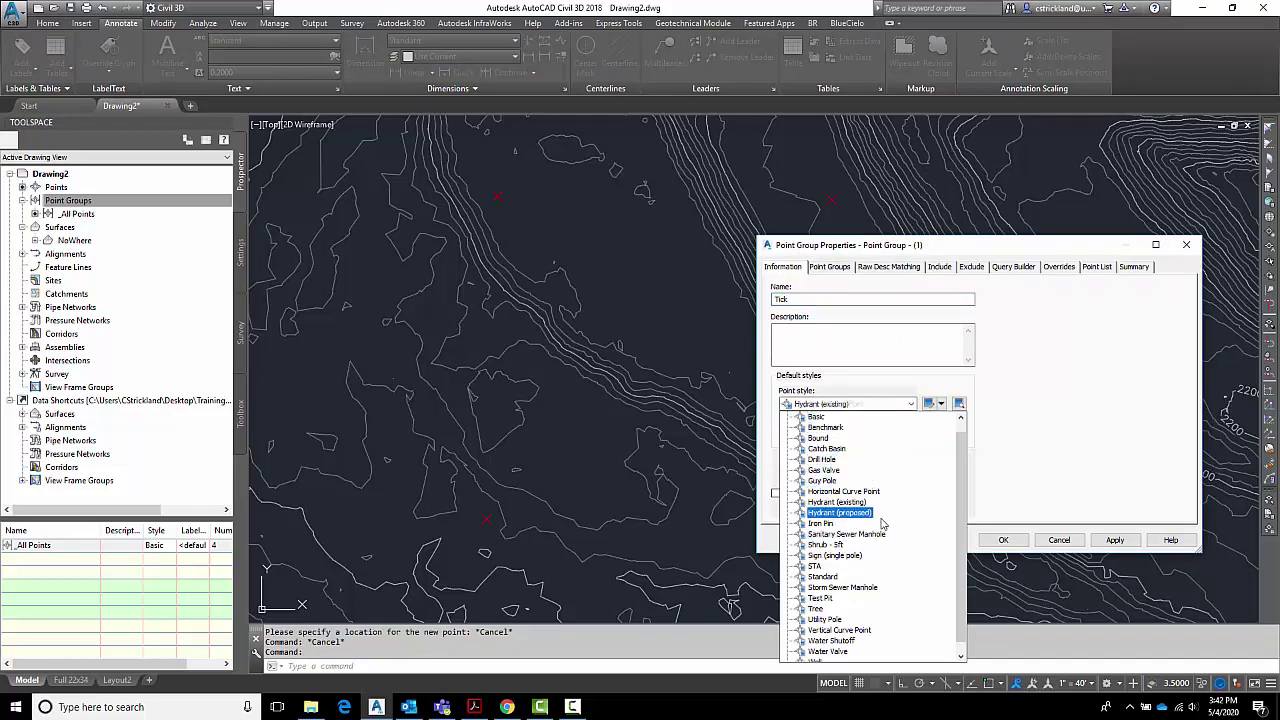
click(940, 403)
click(940, 403)
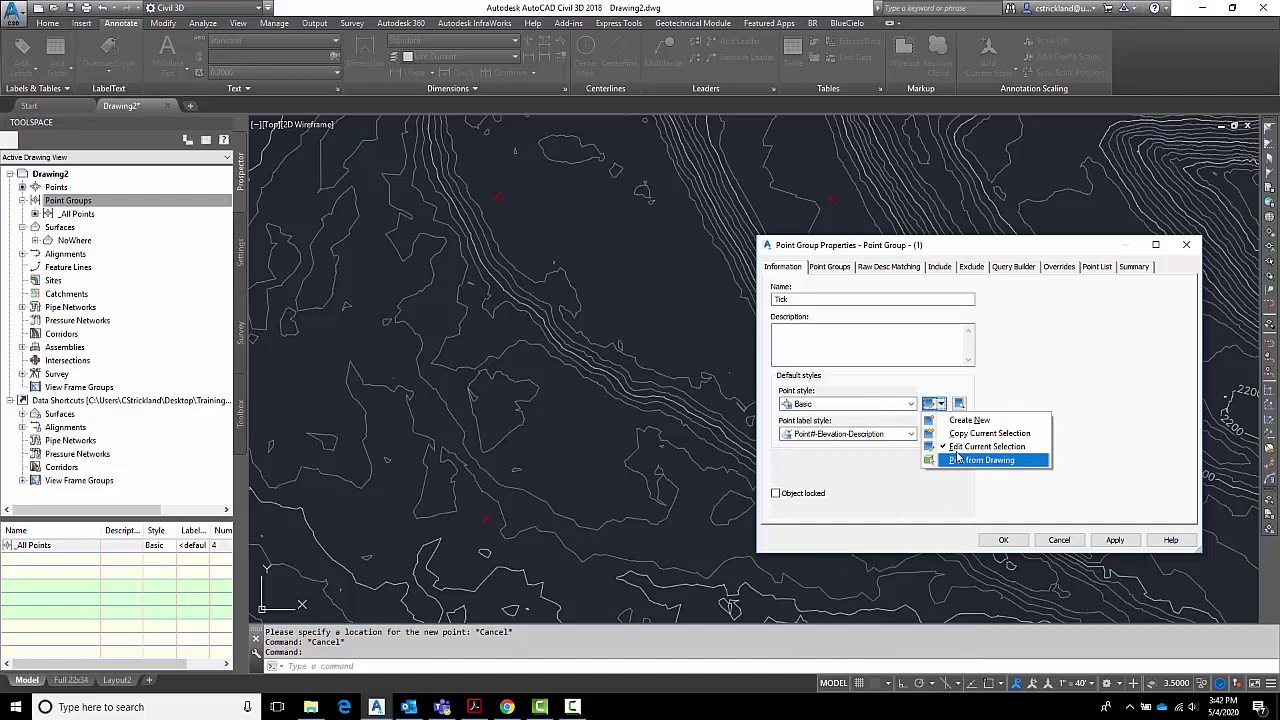
Step: Create point style 'Tick Center' with a plus-sign custom marker for the Tick group
click(968, 420)
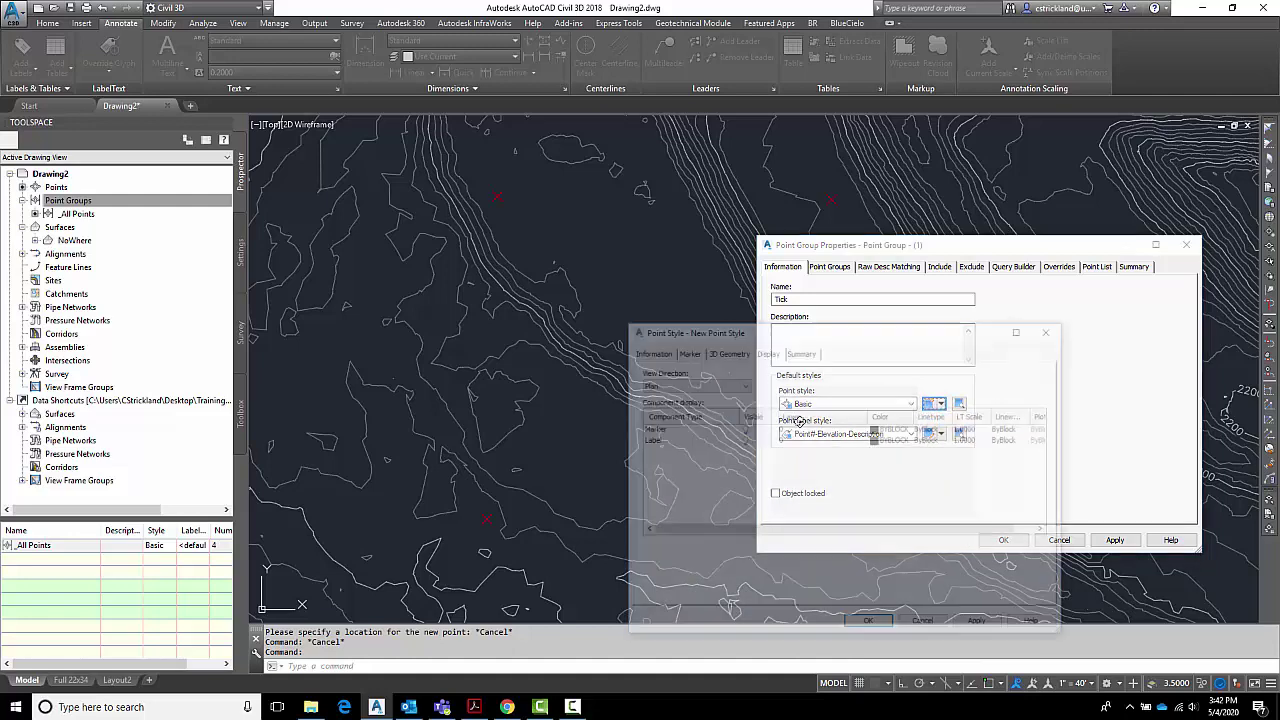
click(658, 351)
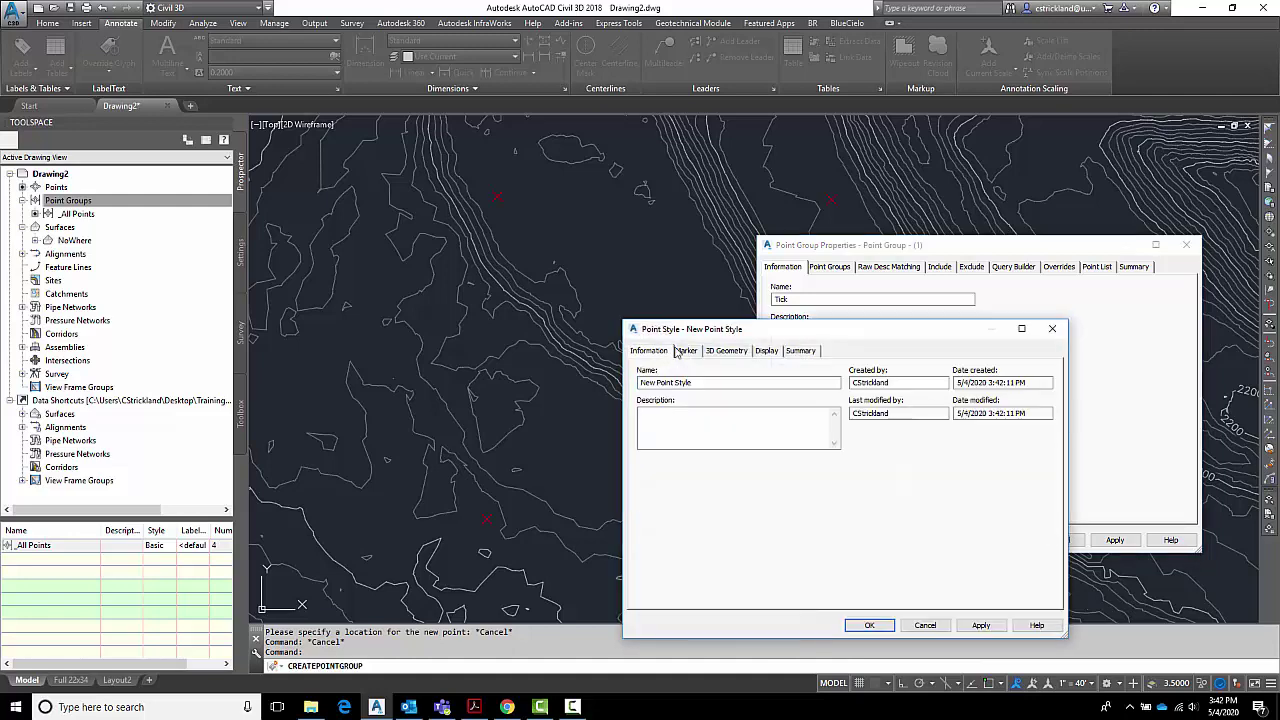
click(686, 351)
click(708, 427)
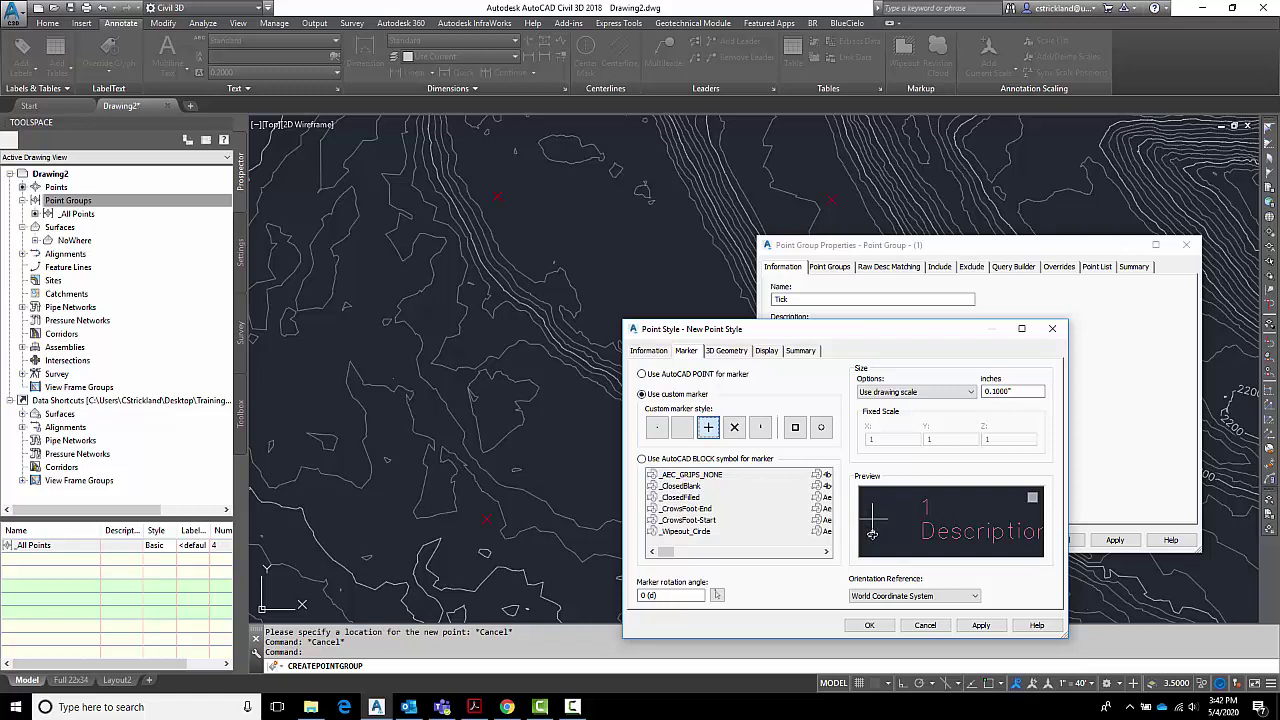
click(659, 351)
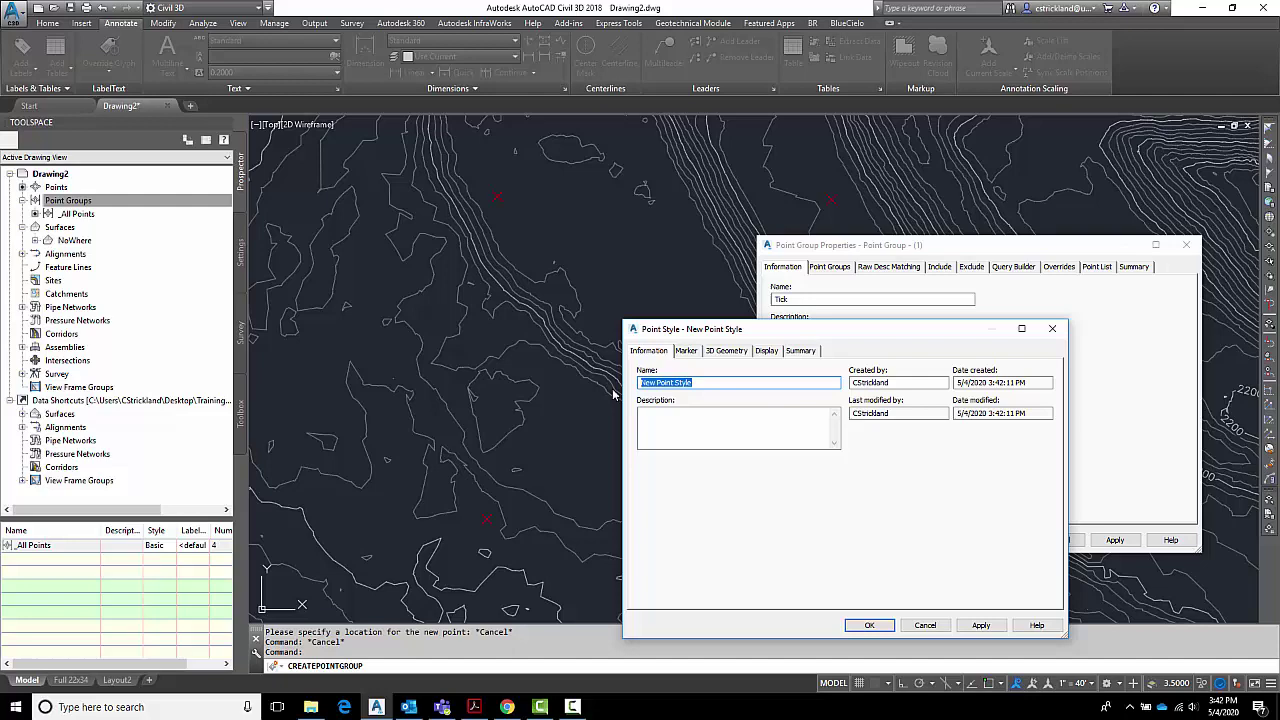
text(Tick Center)
click(869, 625)
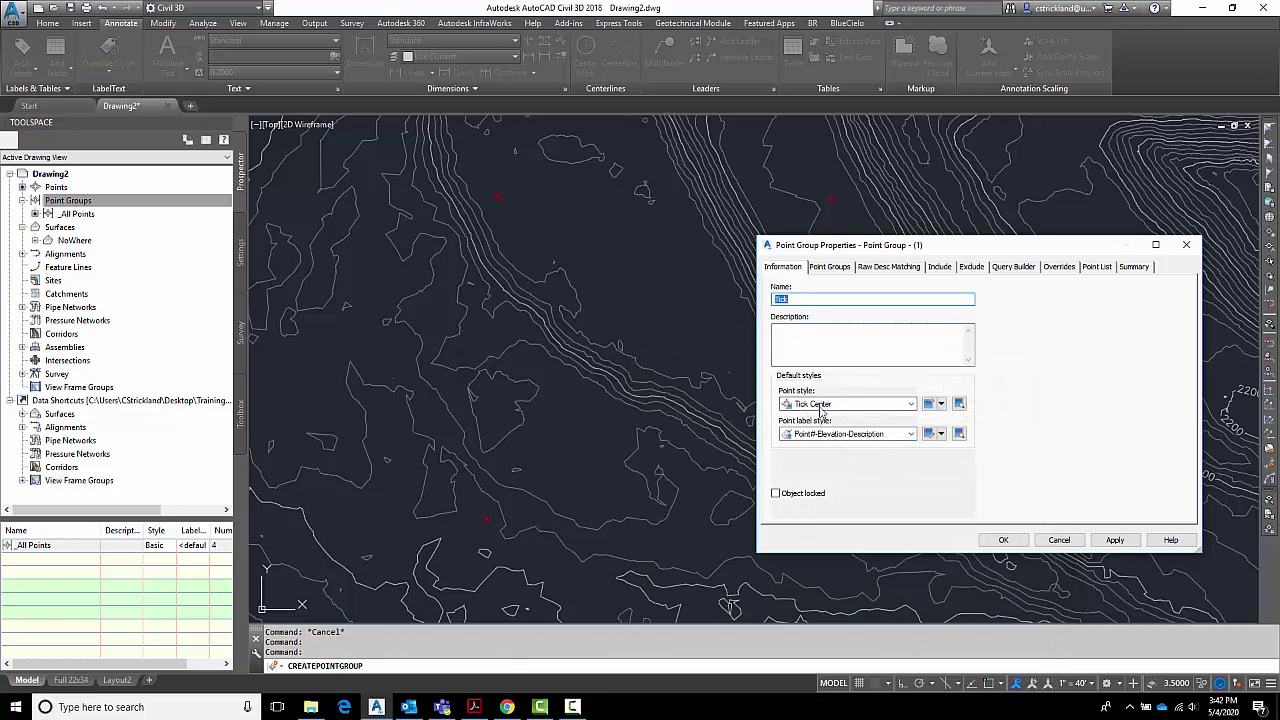
click(866, 437)
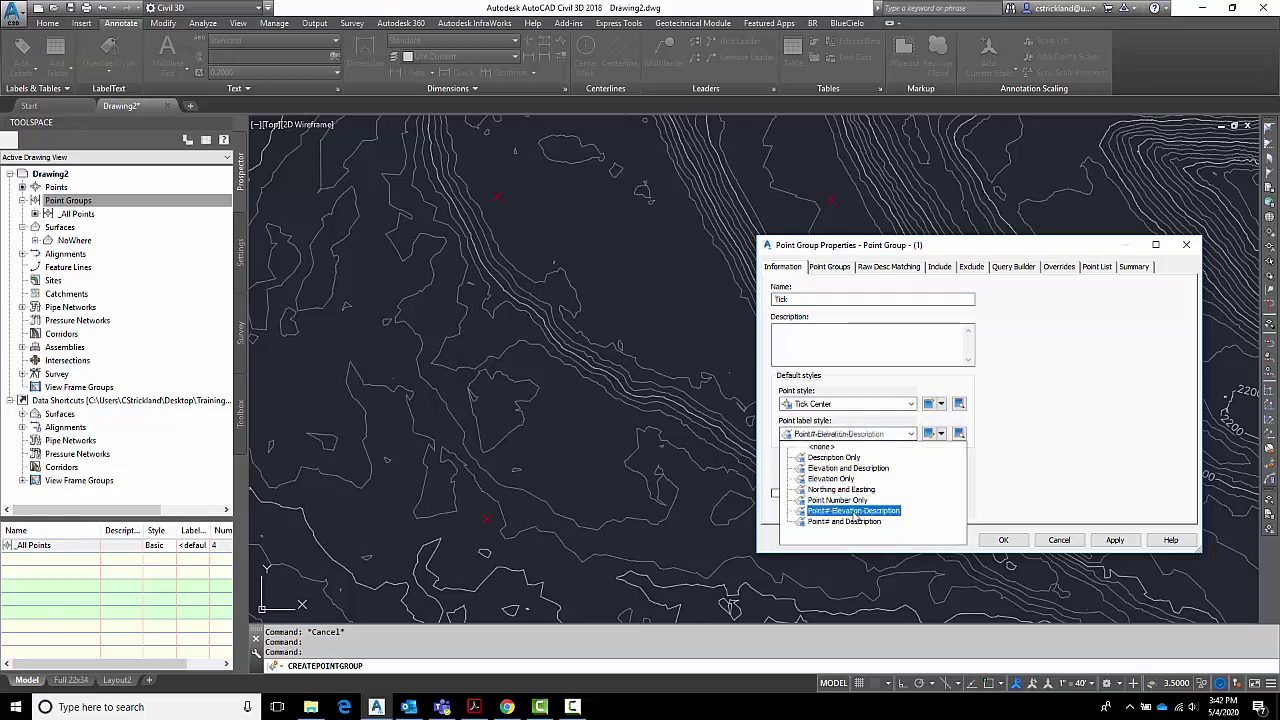
click(853, 489)
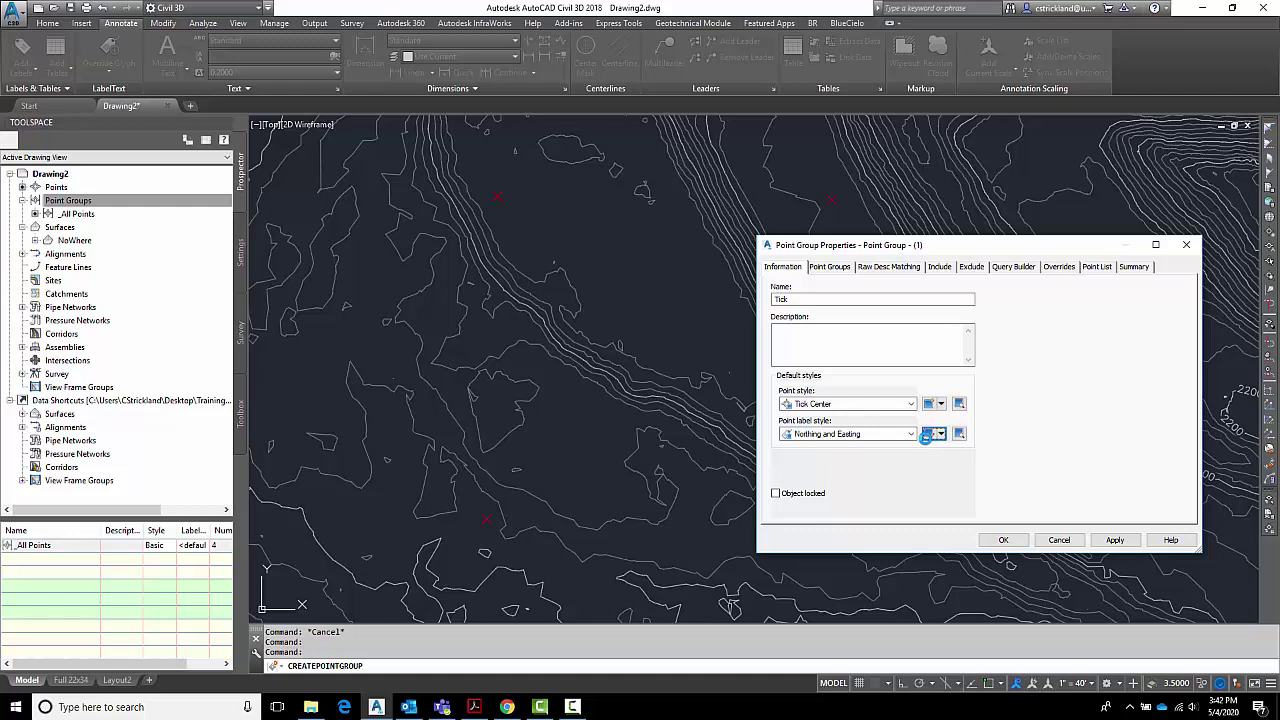
click(927, 437)
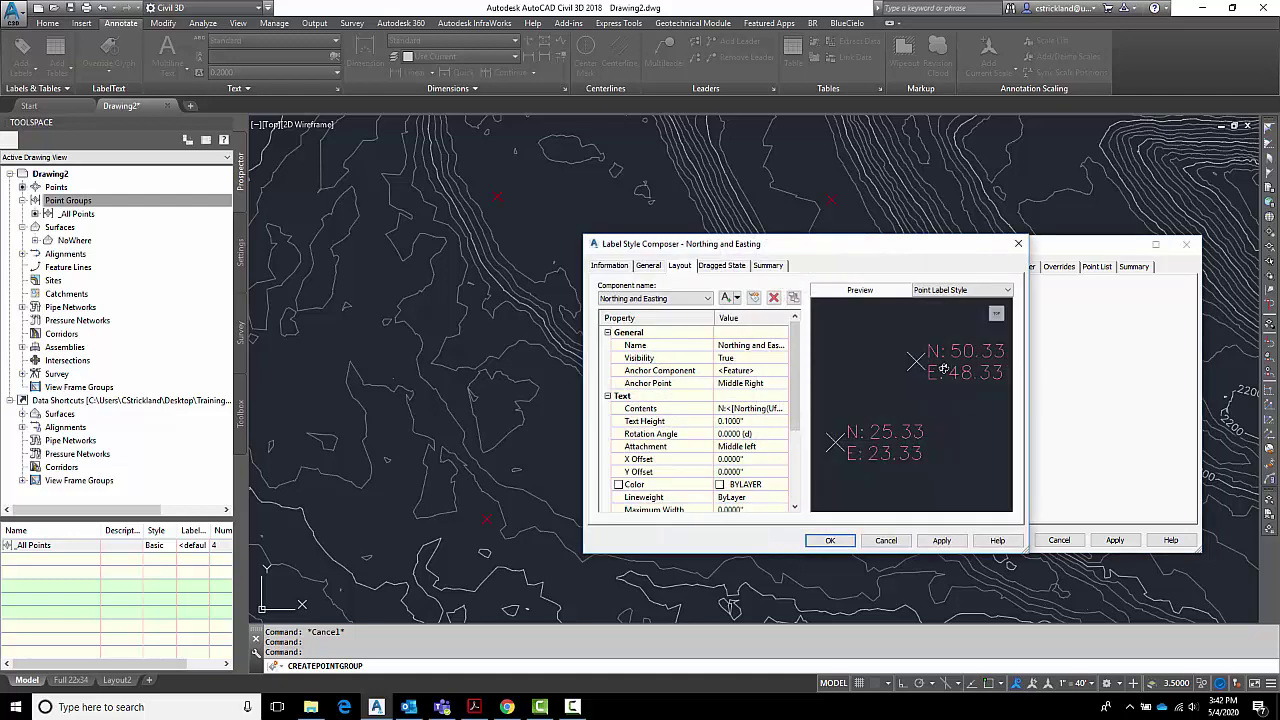
click(891, 542)
click(911, 434)
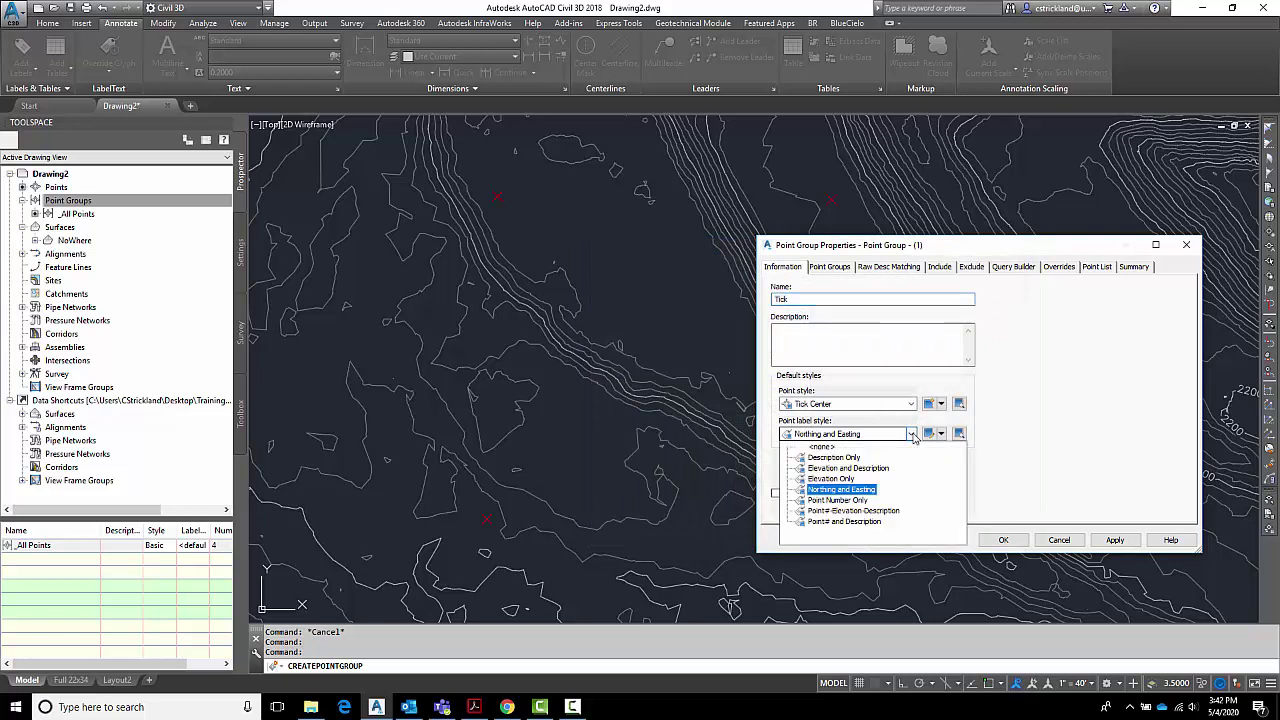
click(943, 432)
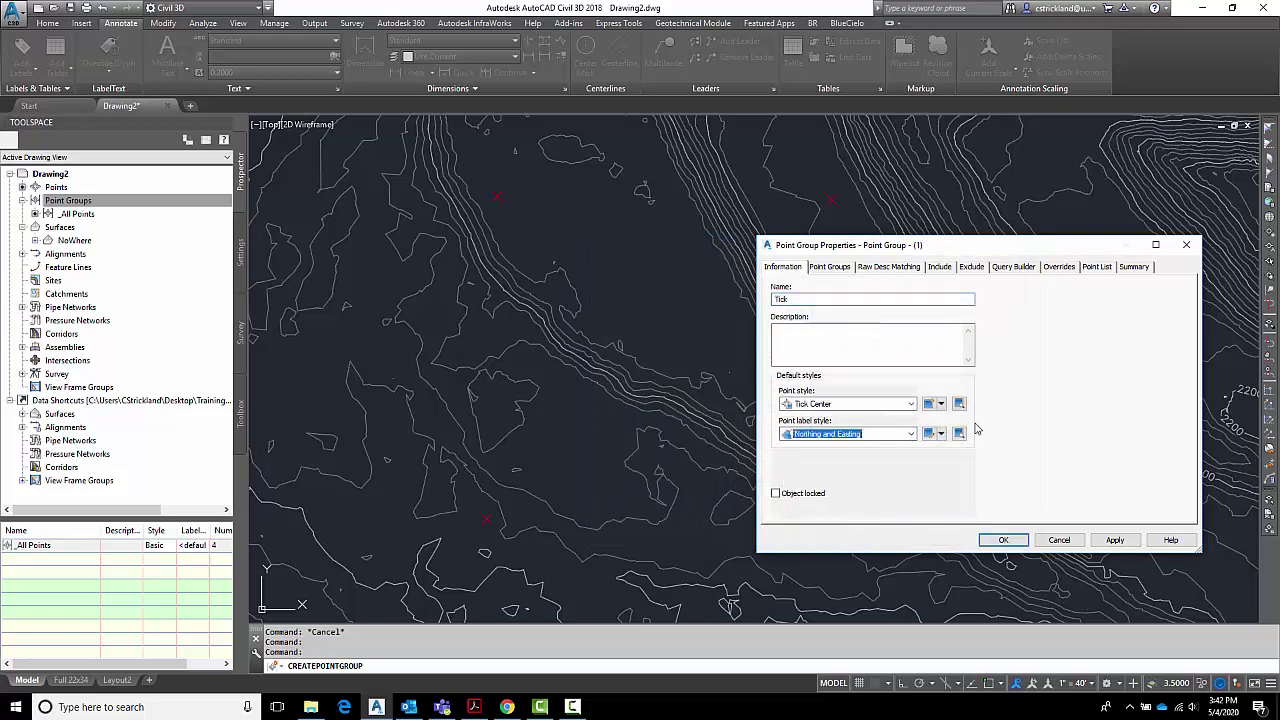
Step: Create a new point label style and rename it 'Northing and Easting Tick'
click(941, 436)
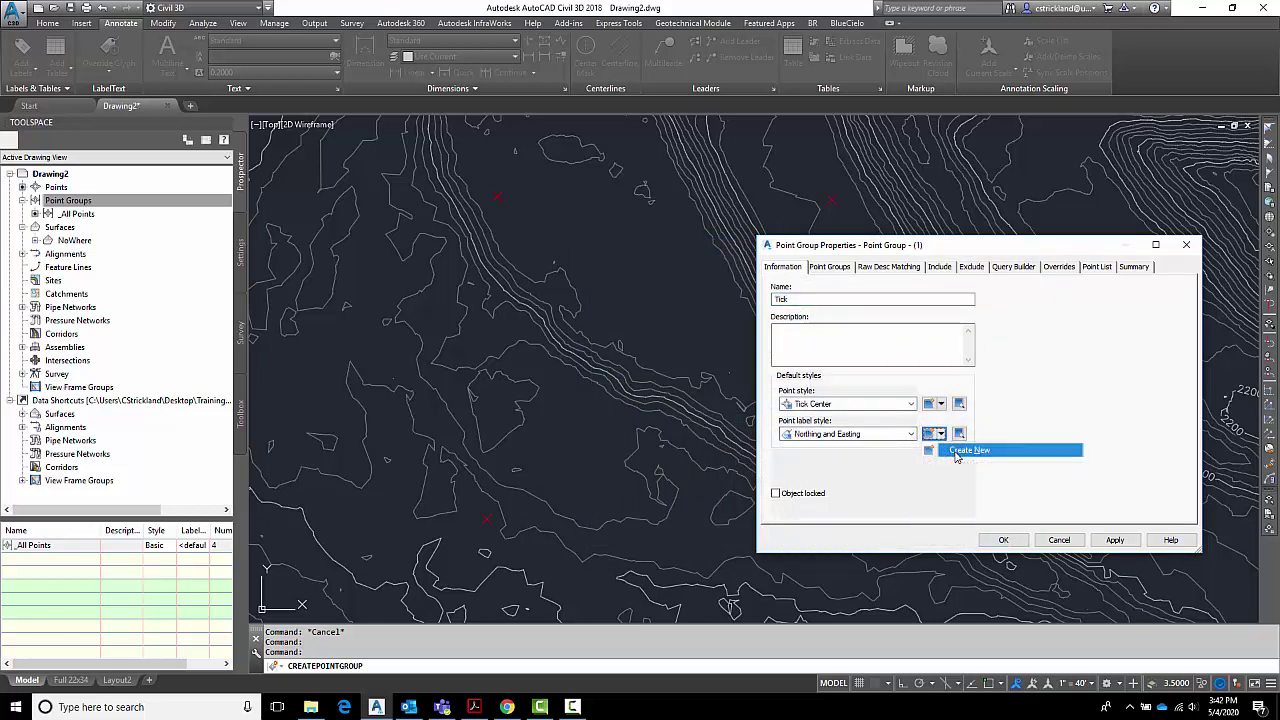
click(957, 454)
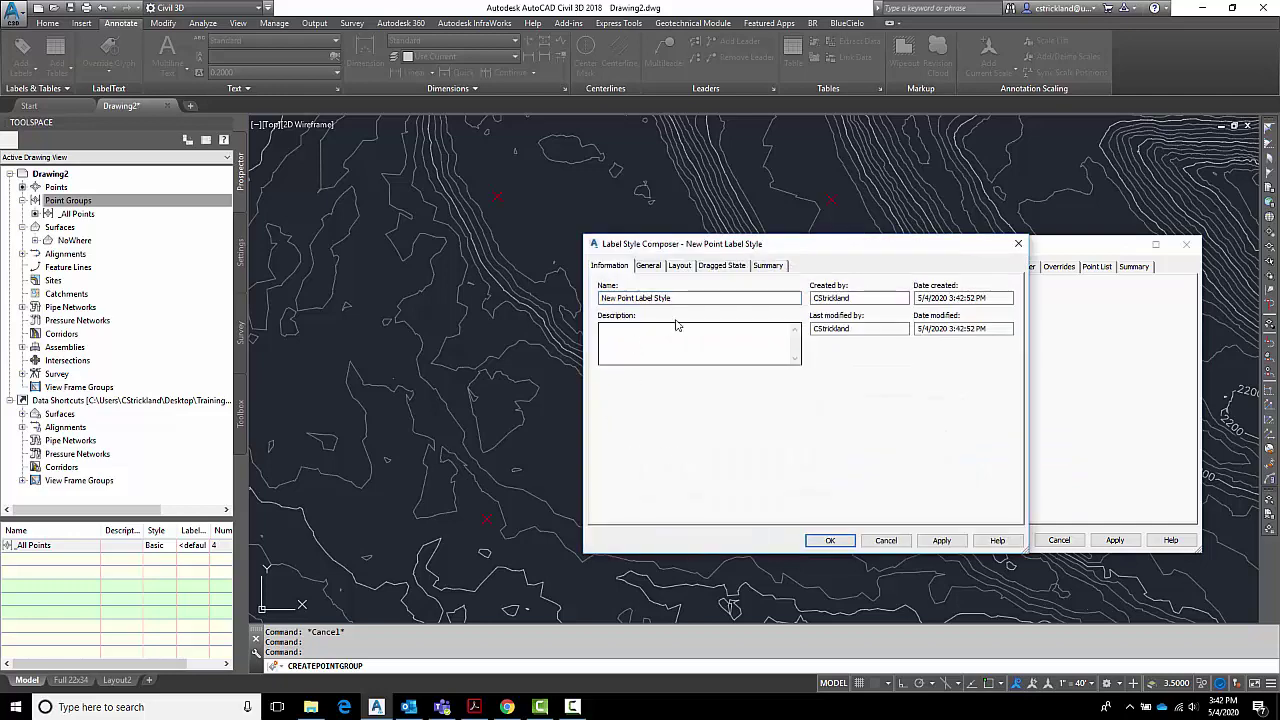
drag(688, 298, 601, 298)
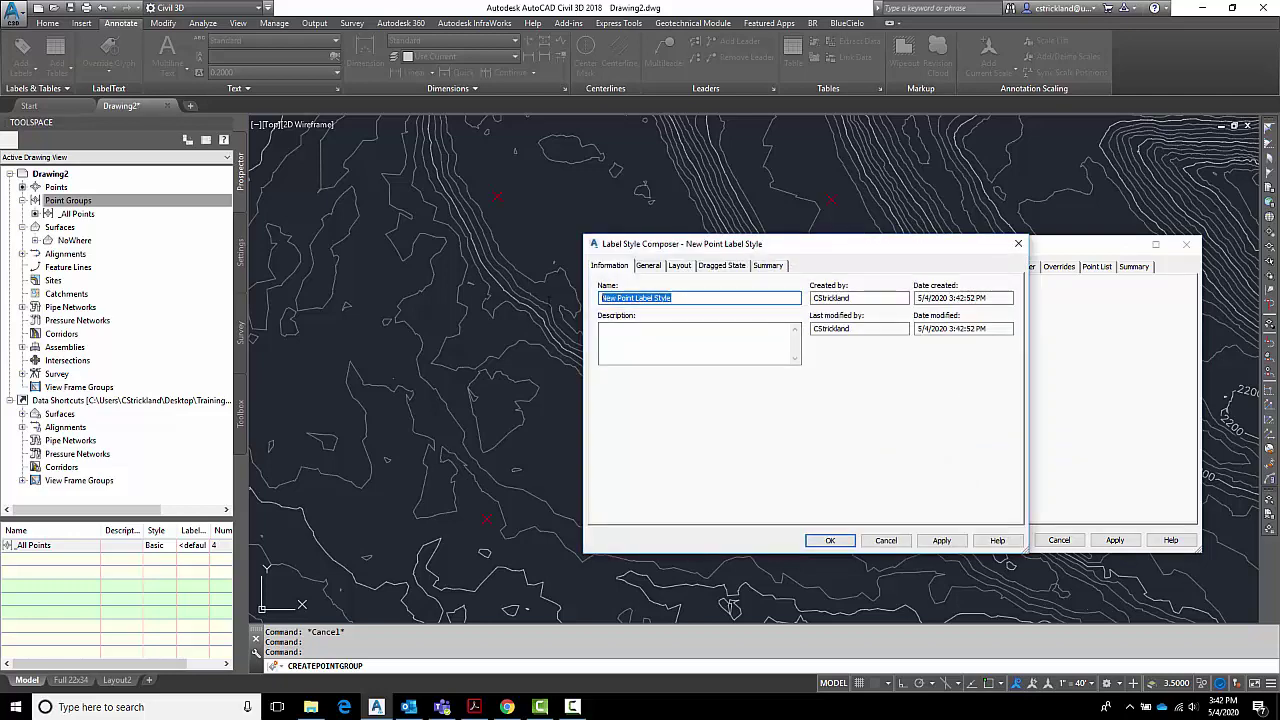
text(Northing and Ea)
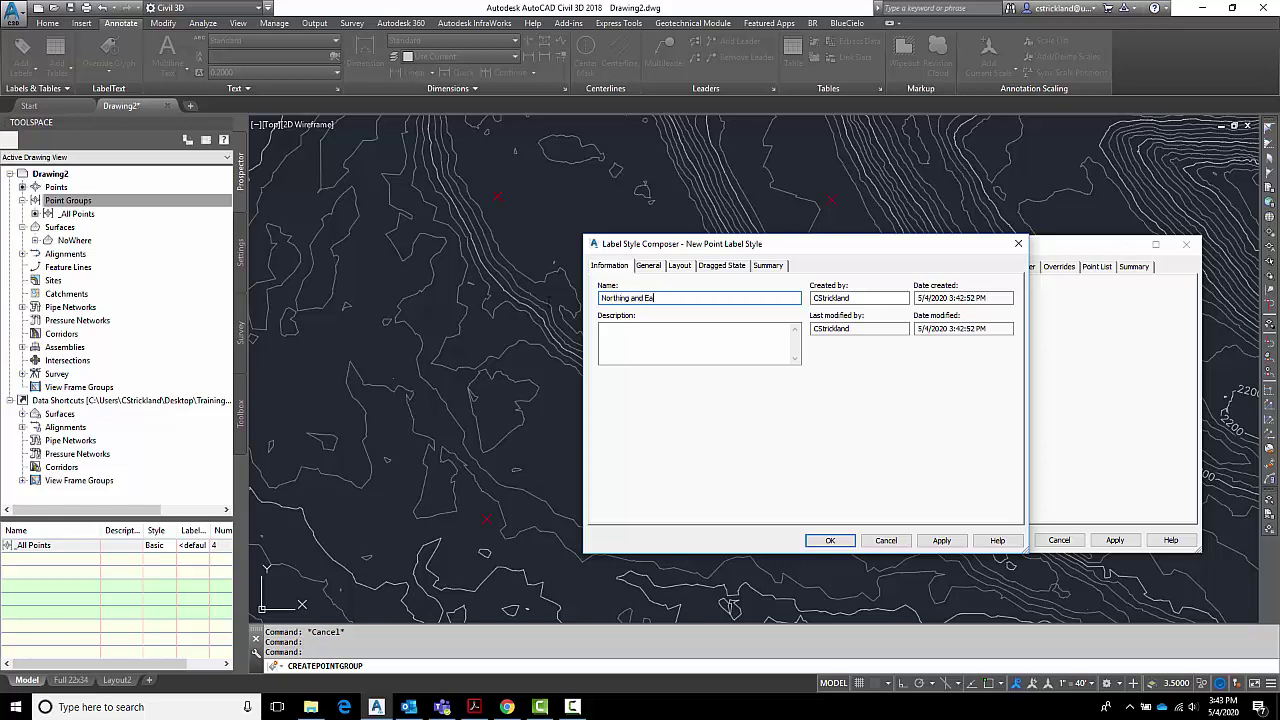
text(sting Tick)
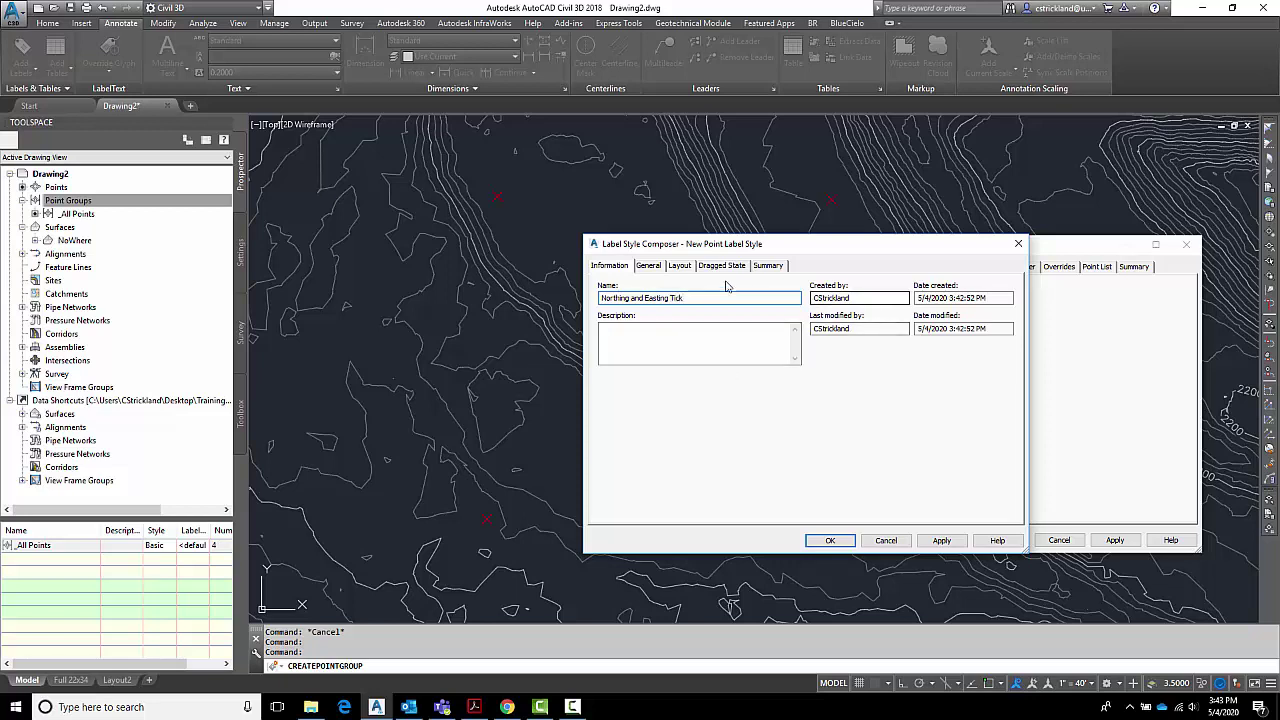
click(648, 266)
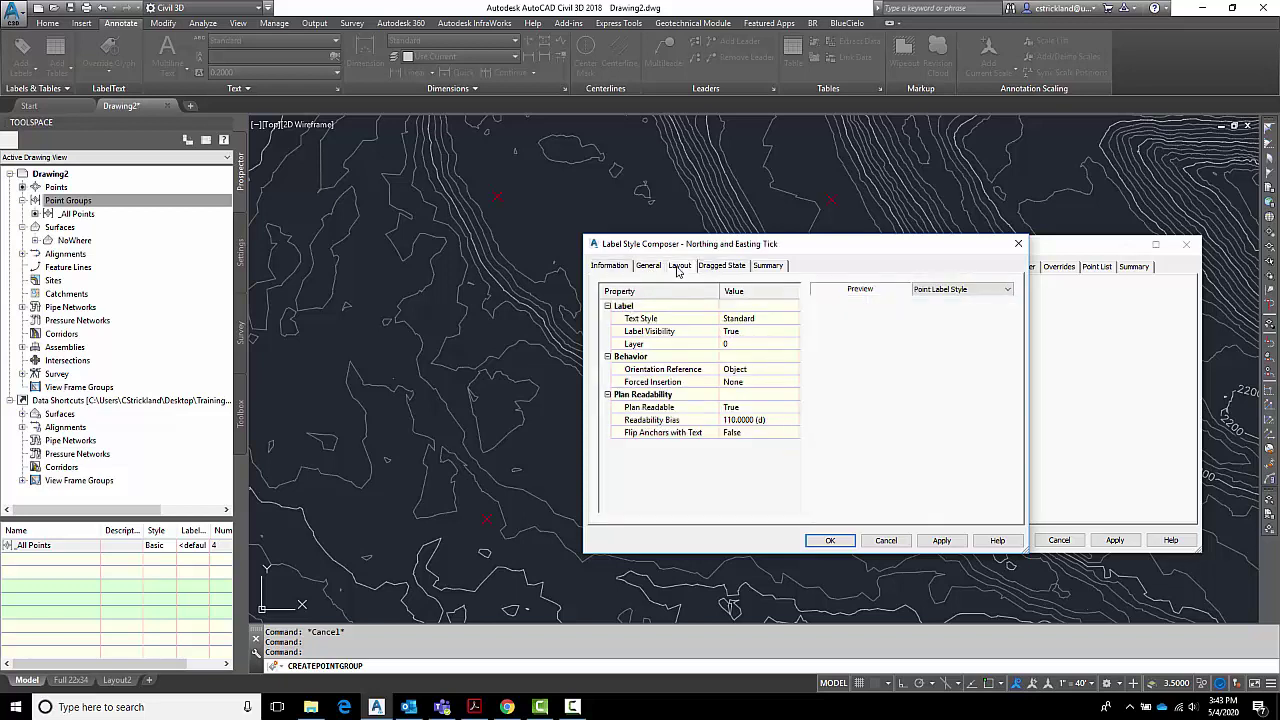
Step: Delete the Point Number, Point Elevation and Point Description components from the label layout
click(680, 266)
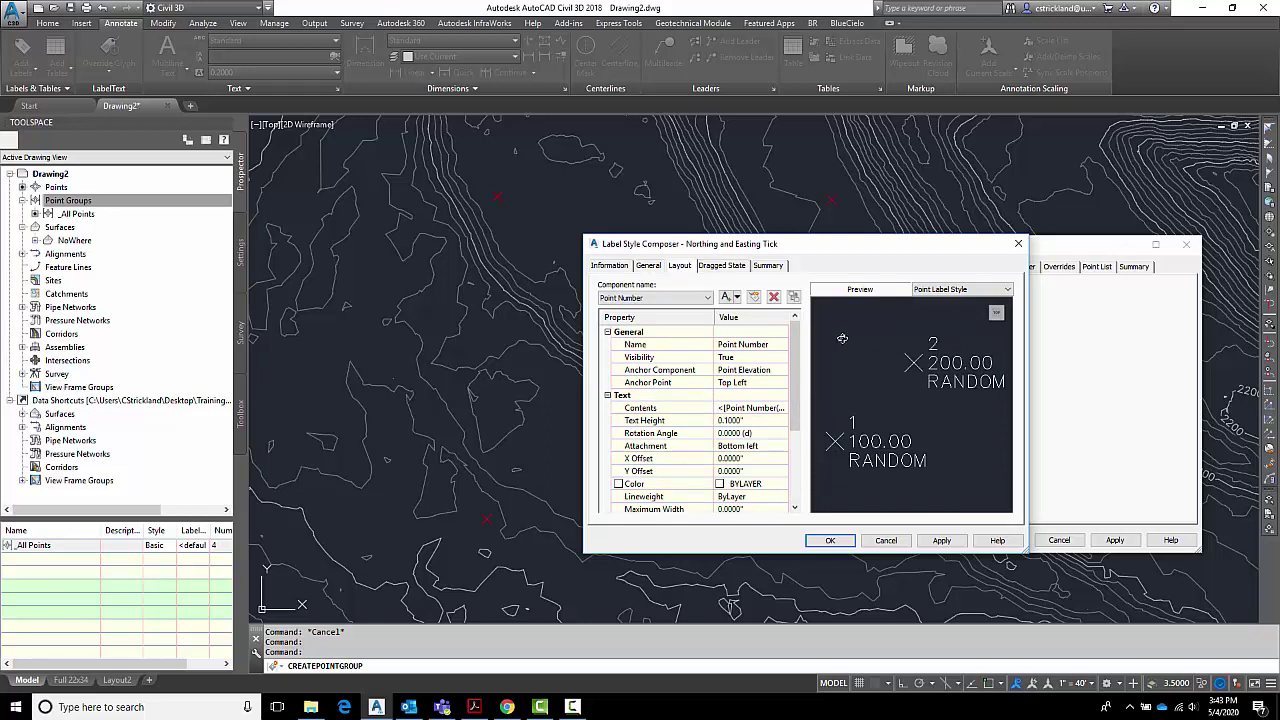
click(676, 300)
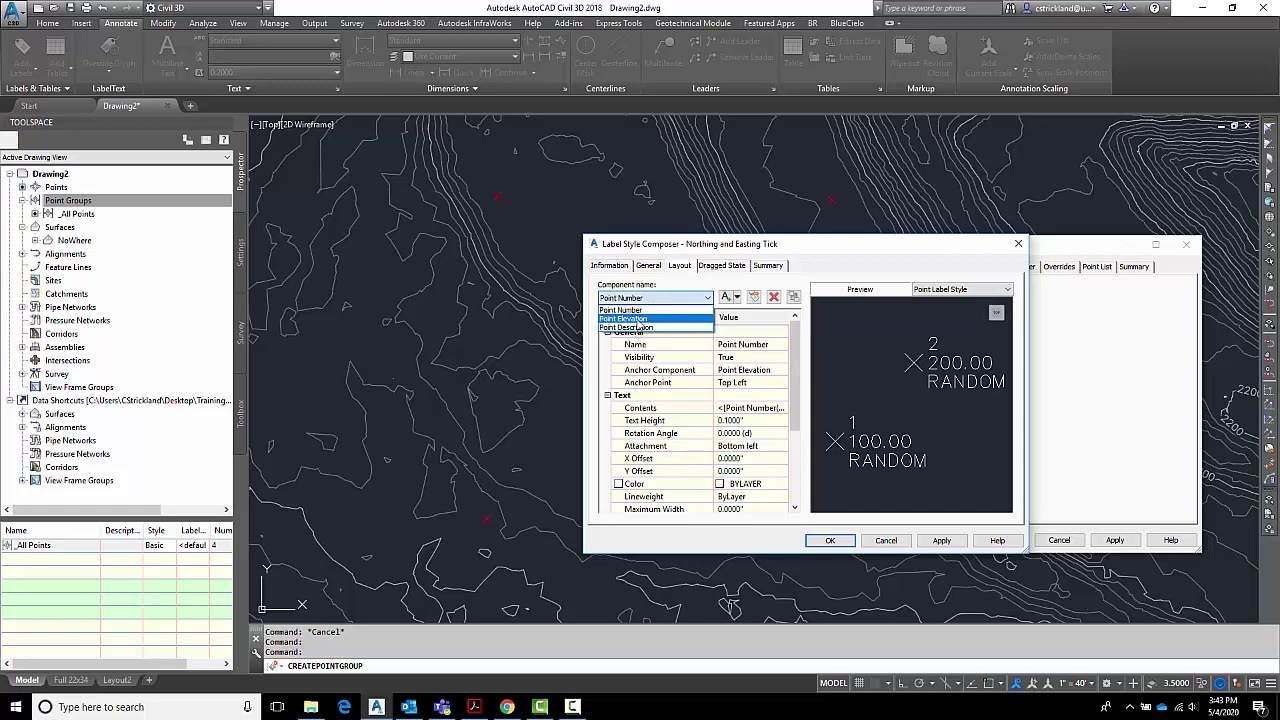
click(775, 300)
click(775, 300)
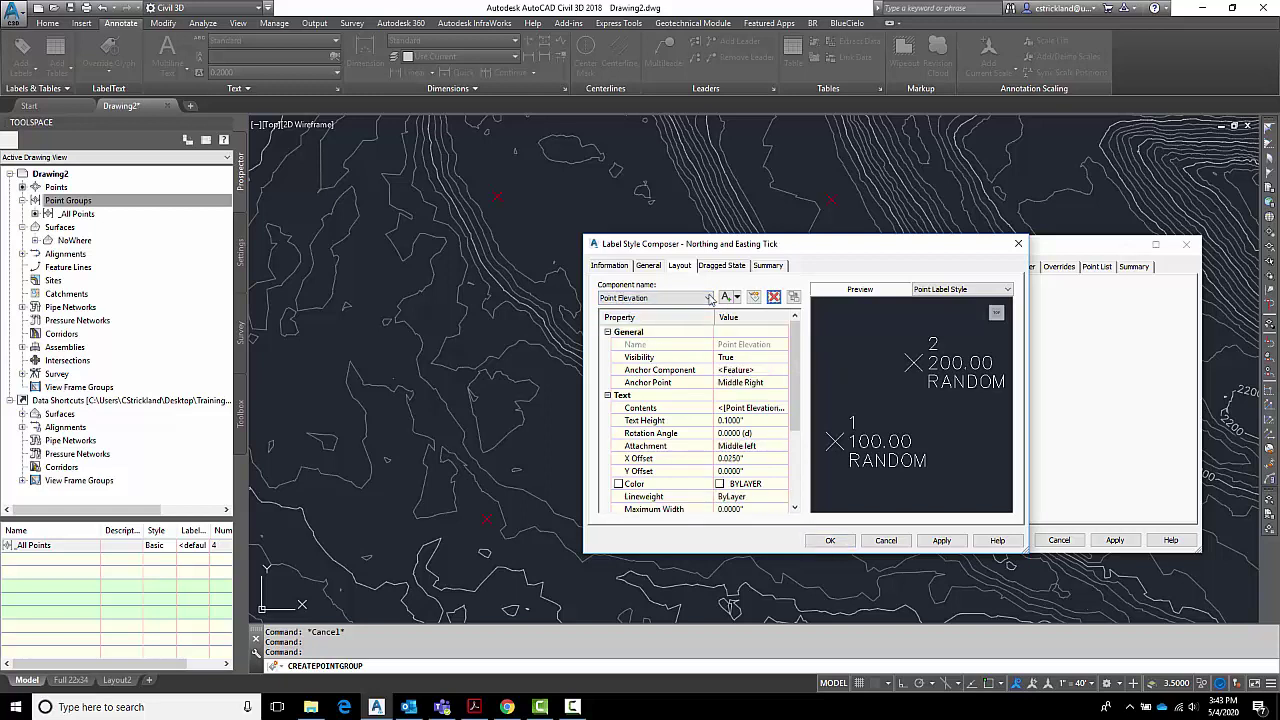
click(775, 300)
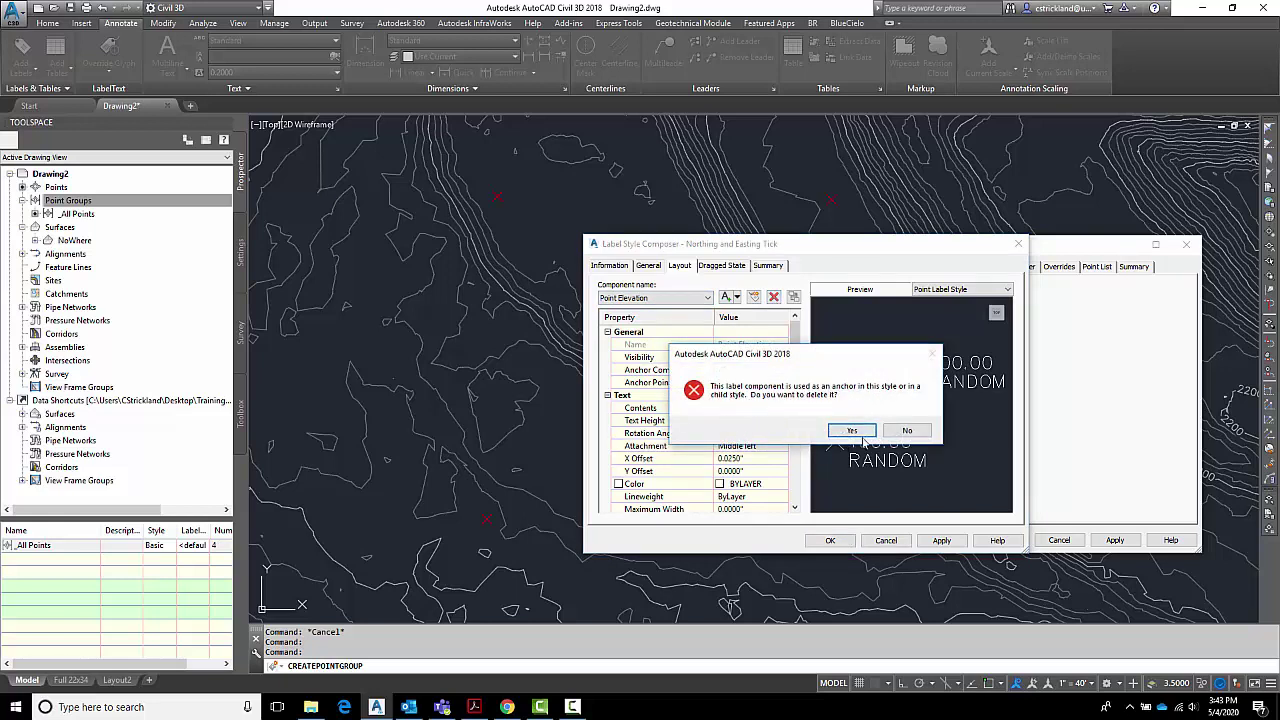
click(849, 430)
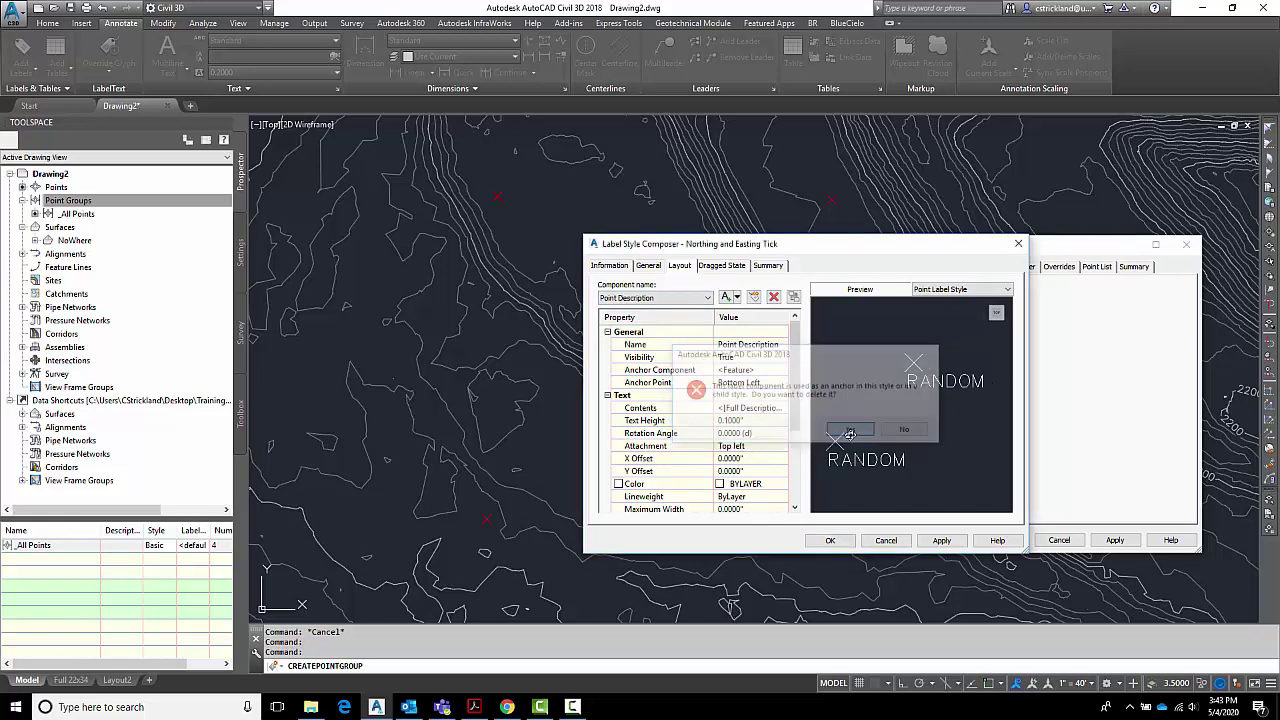
click(707, 298)
click(738, 300)
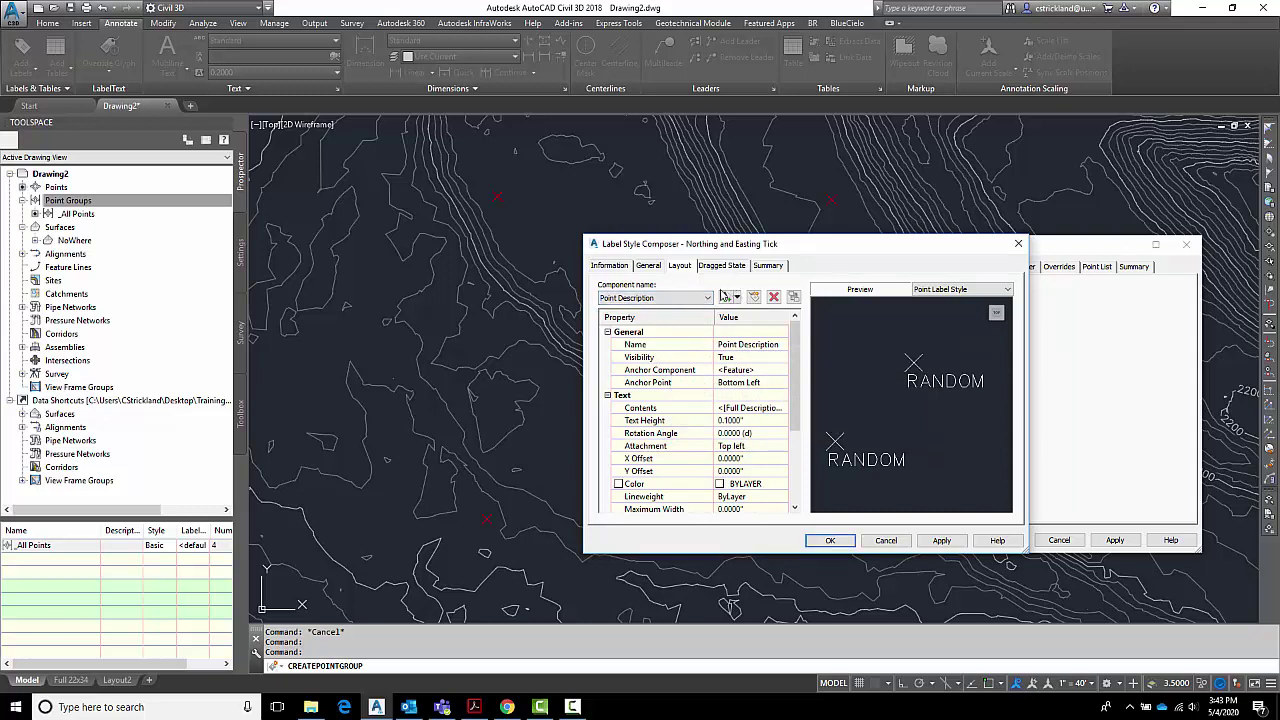
click(774, 298)
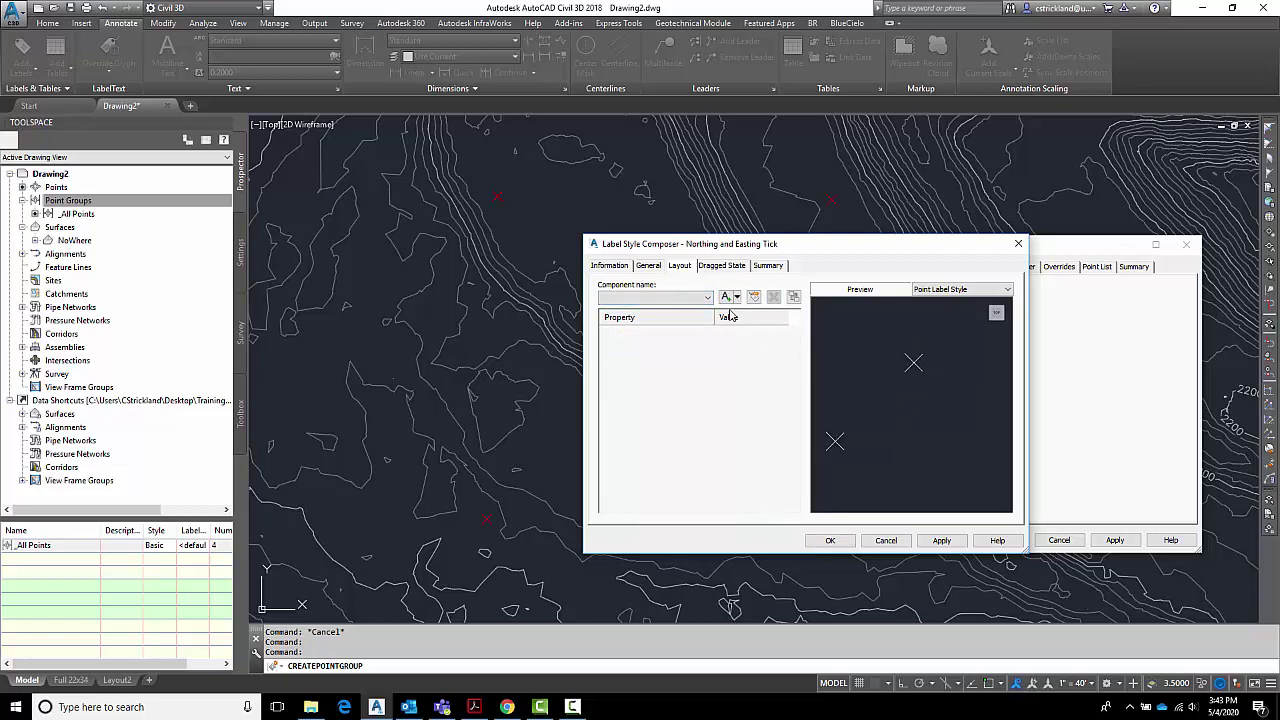
click(736, 297)
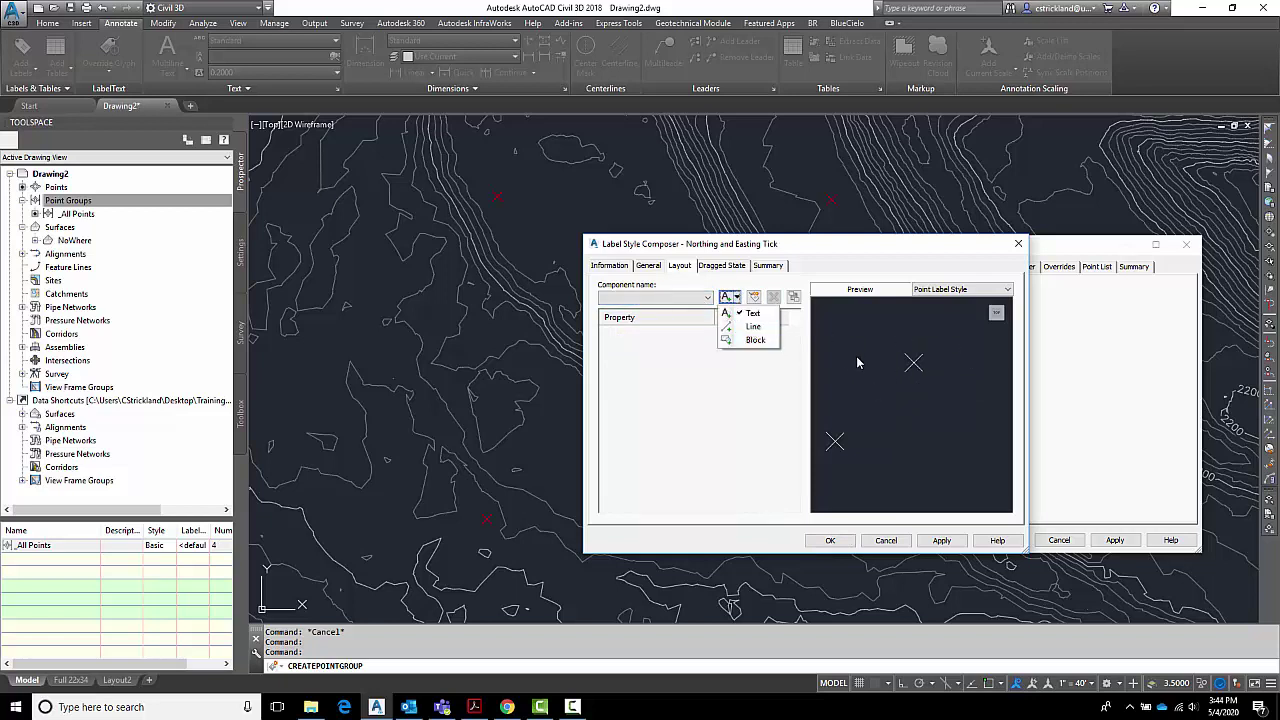
Step: Add a text component, rename it Northing, and set its anchor point to Middle Center
click(753, 316)
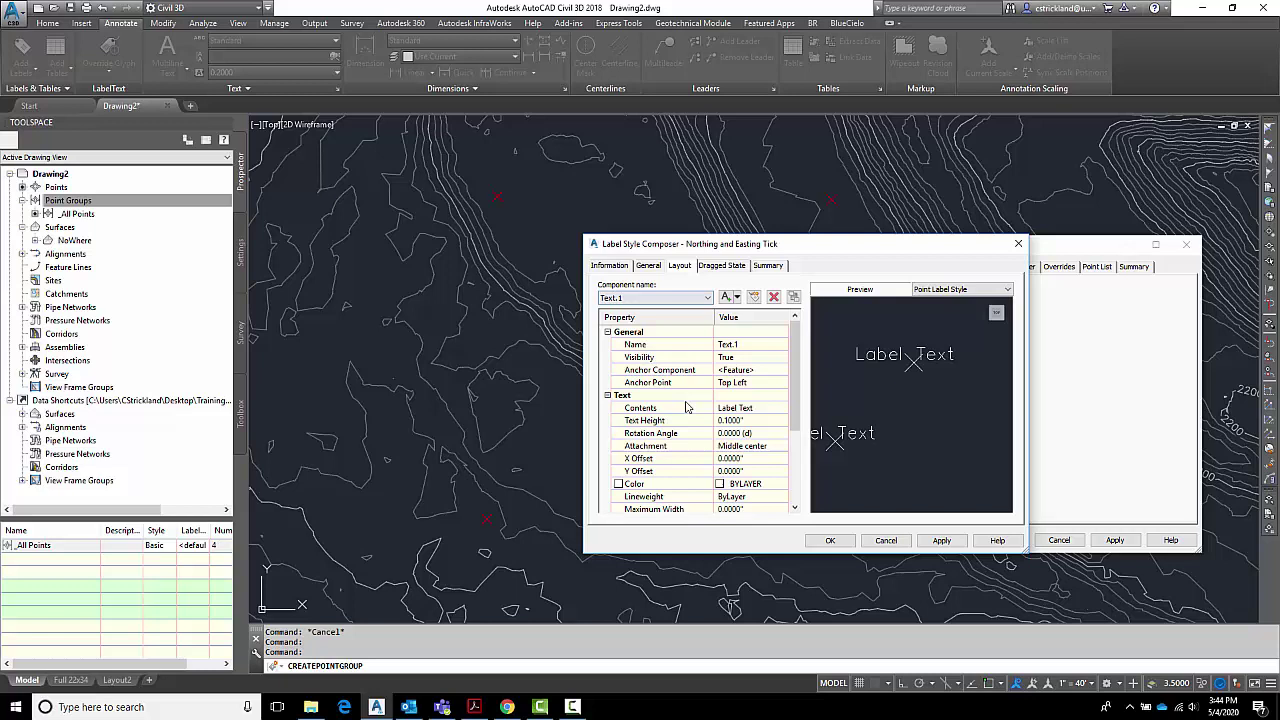
click(752, 345)
text(Northing)
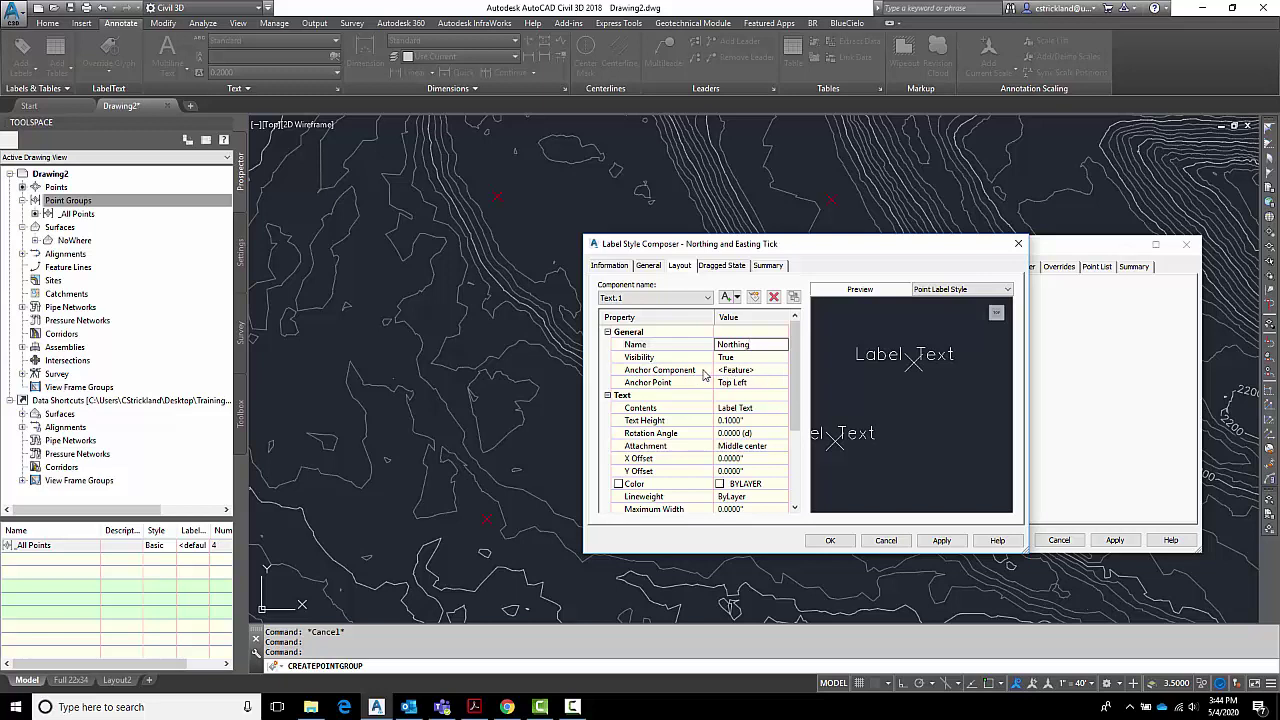
click(768, 372)
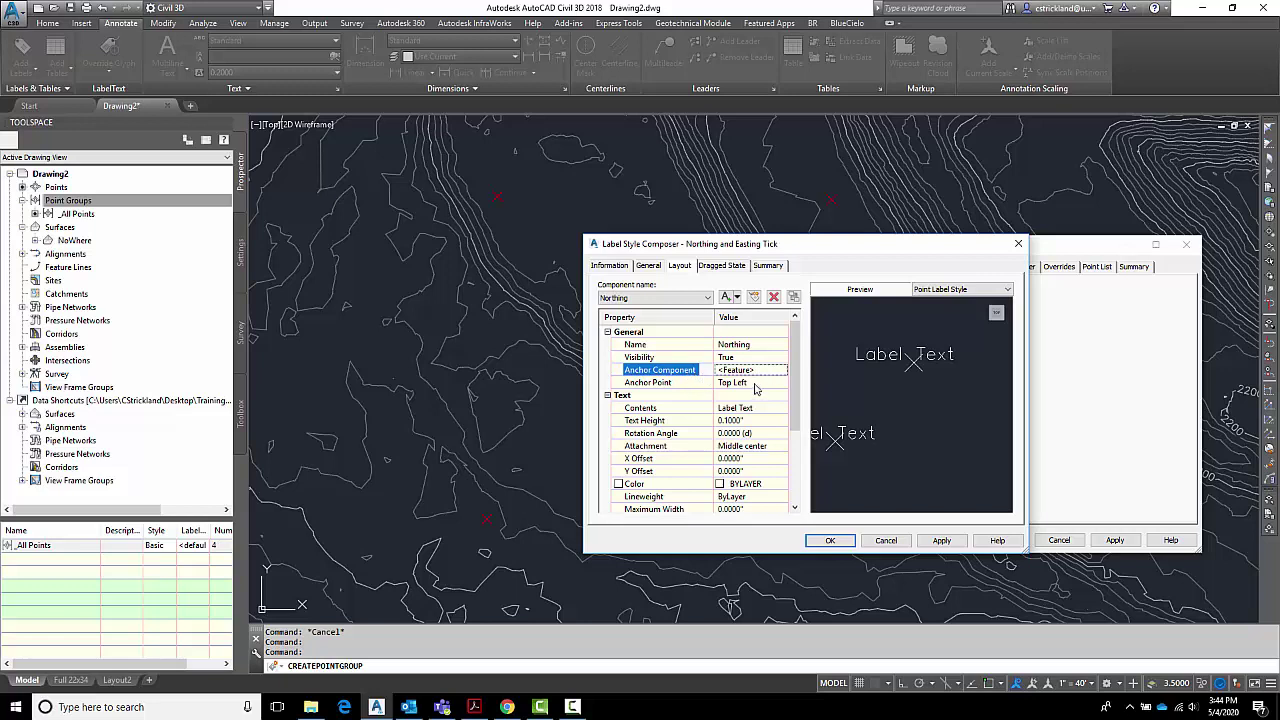
click(756, 386)
click(756, 386)
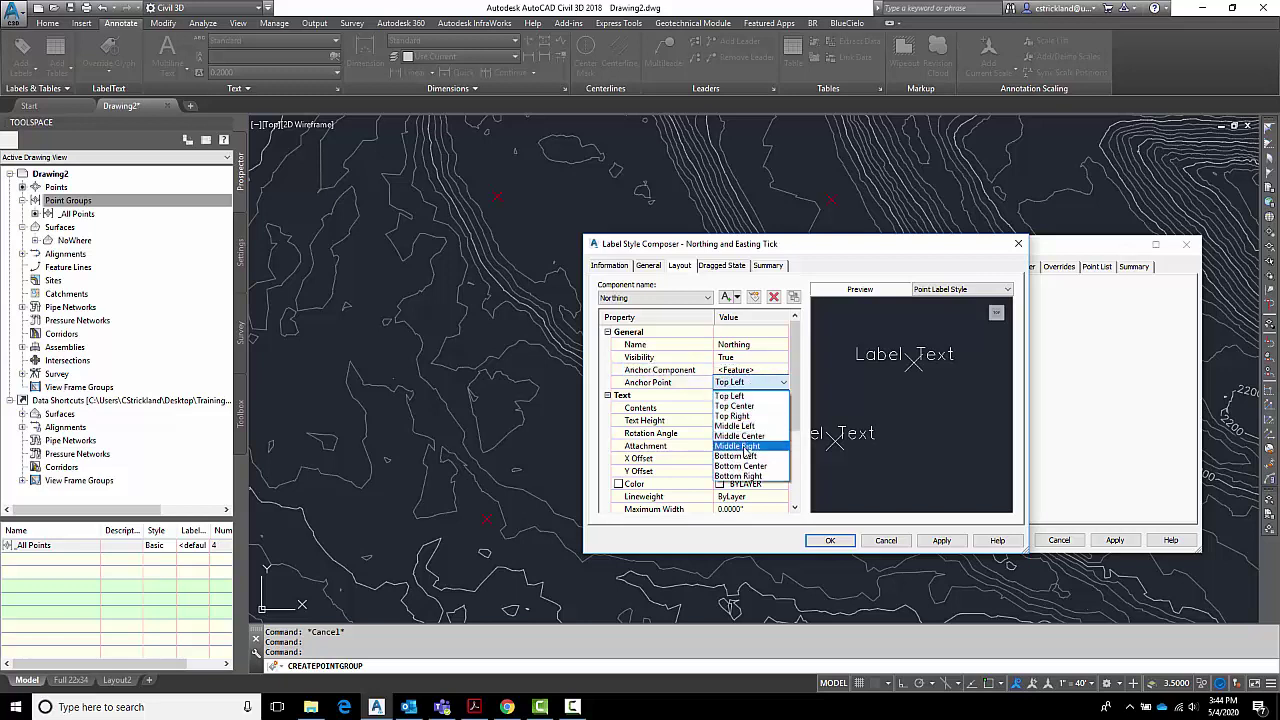
click(740, 436)
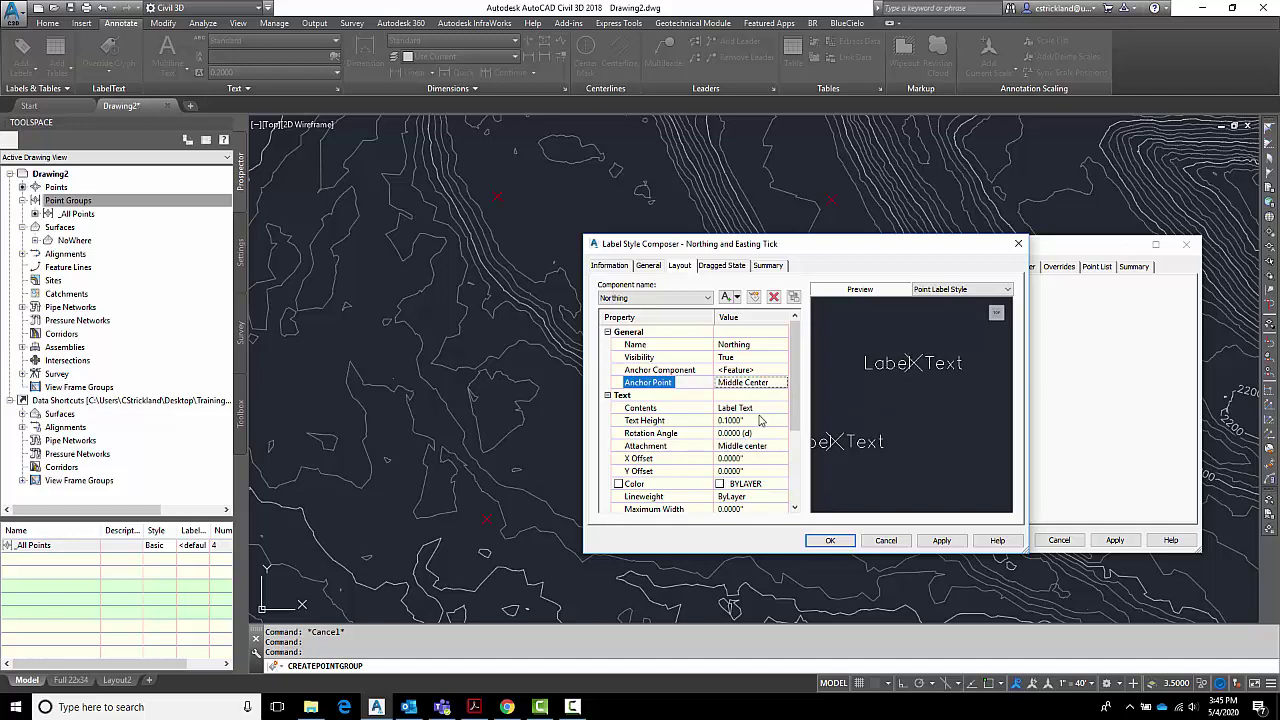
click(759, 409)
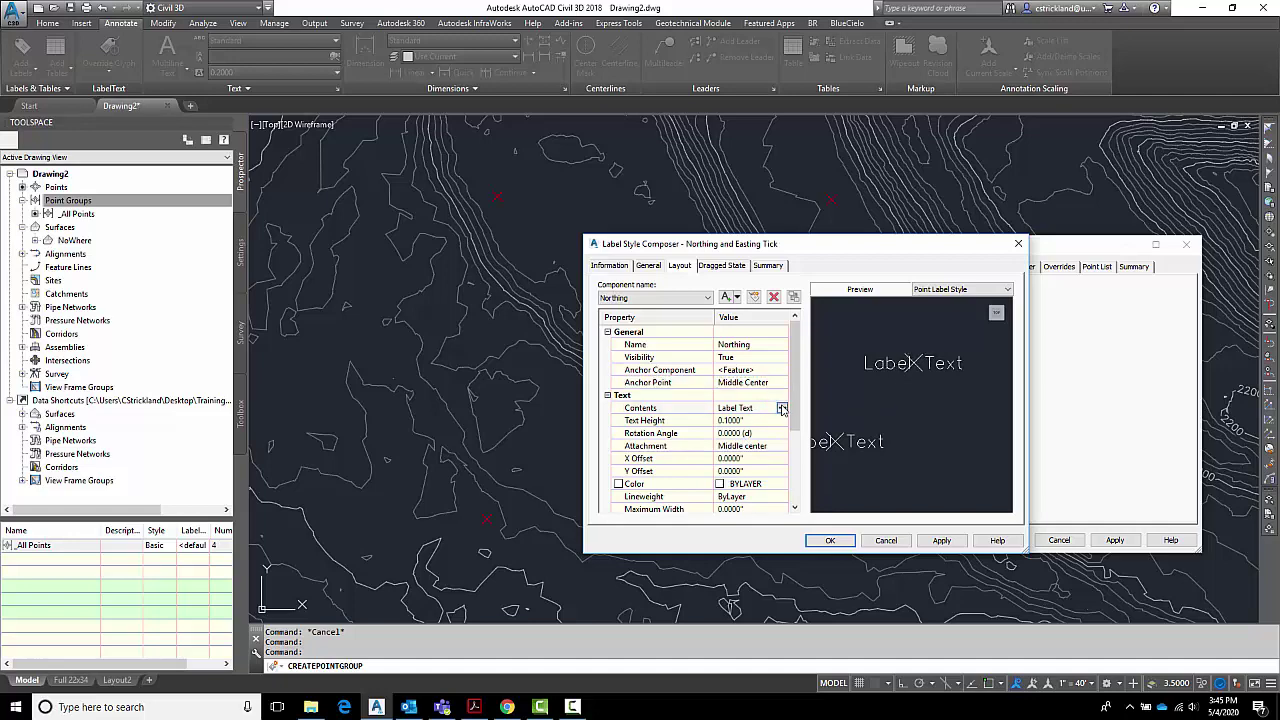
Step: Remove the placeholder Label Text and set the Northing property precision to whole units
click(781, 409)
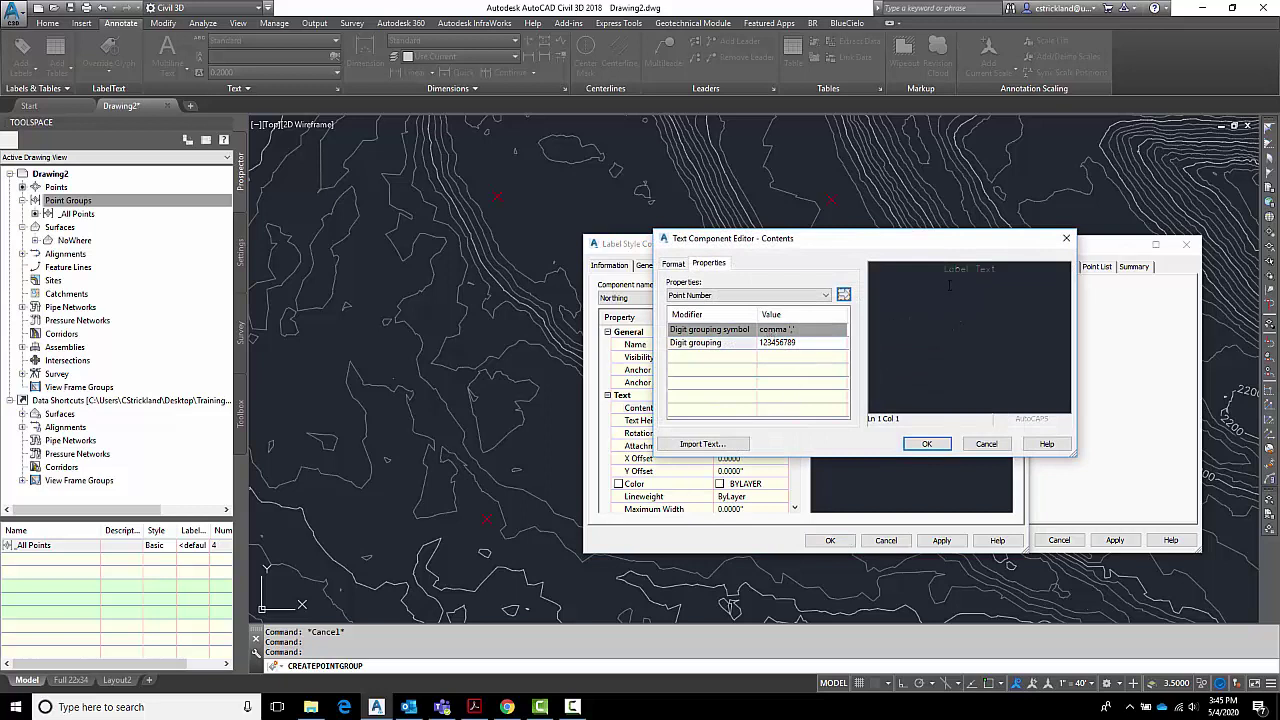
drag(1003, 269, 892, 280)
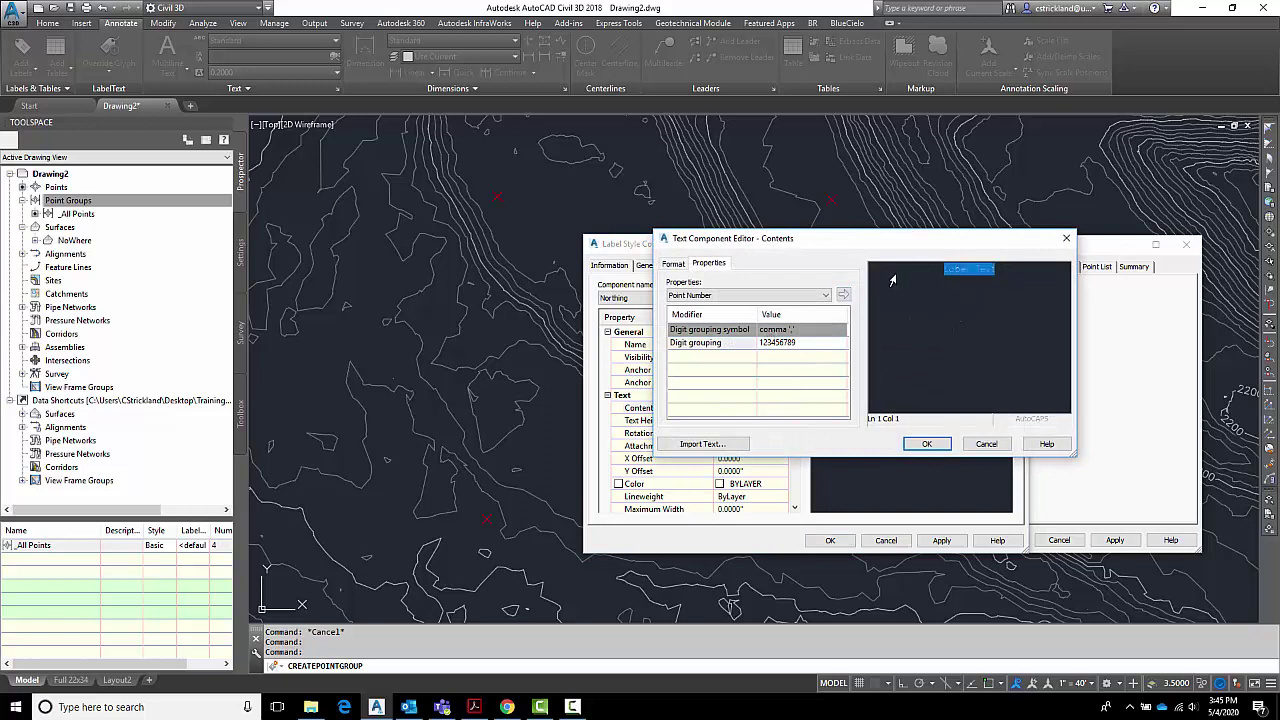
key(Delete)
click(762, 296)
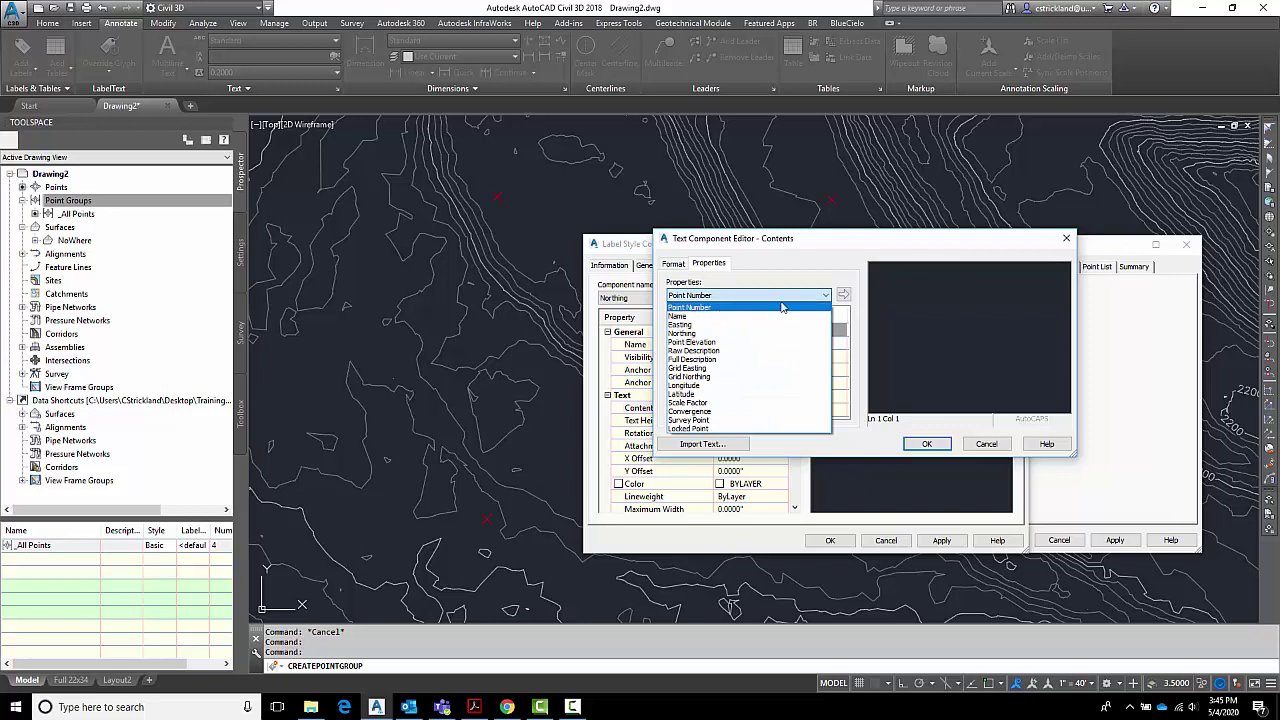
click(688, 334)
click(782, 344)
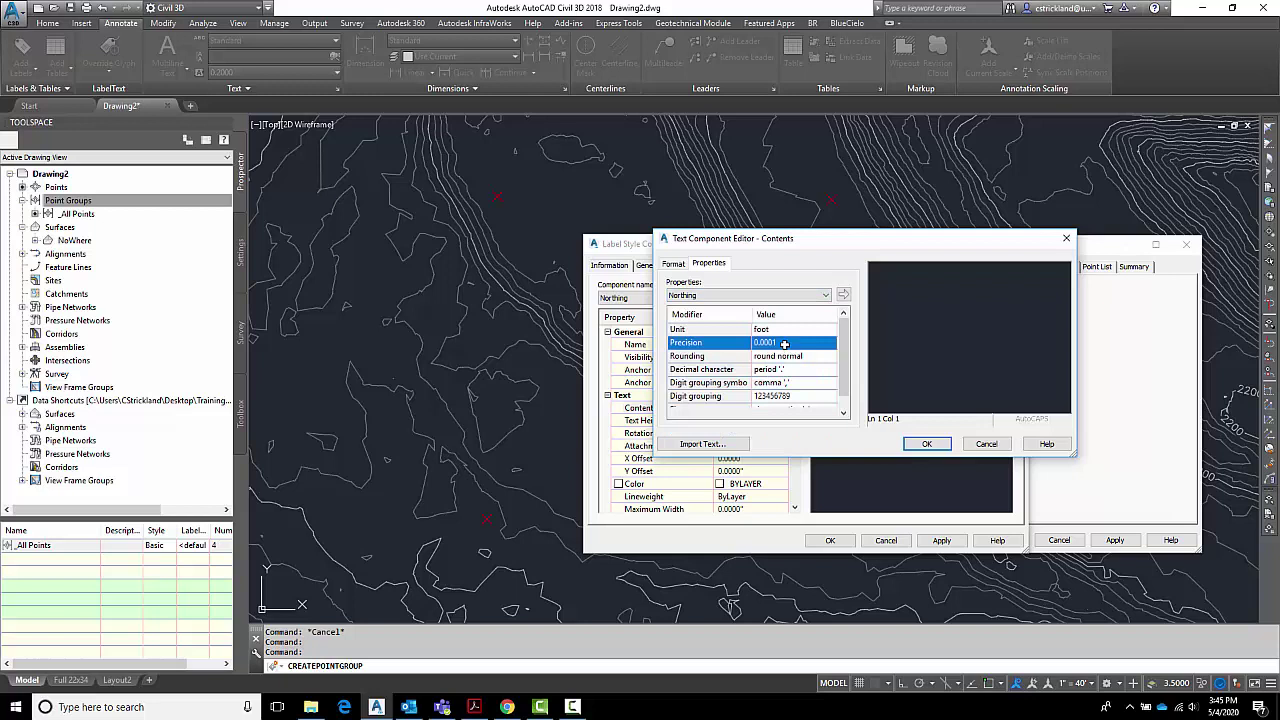
click(825, 343)
click(829, 342)
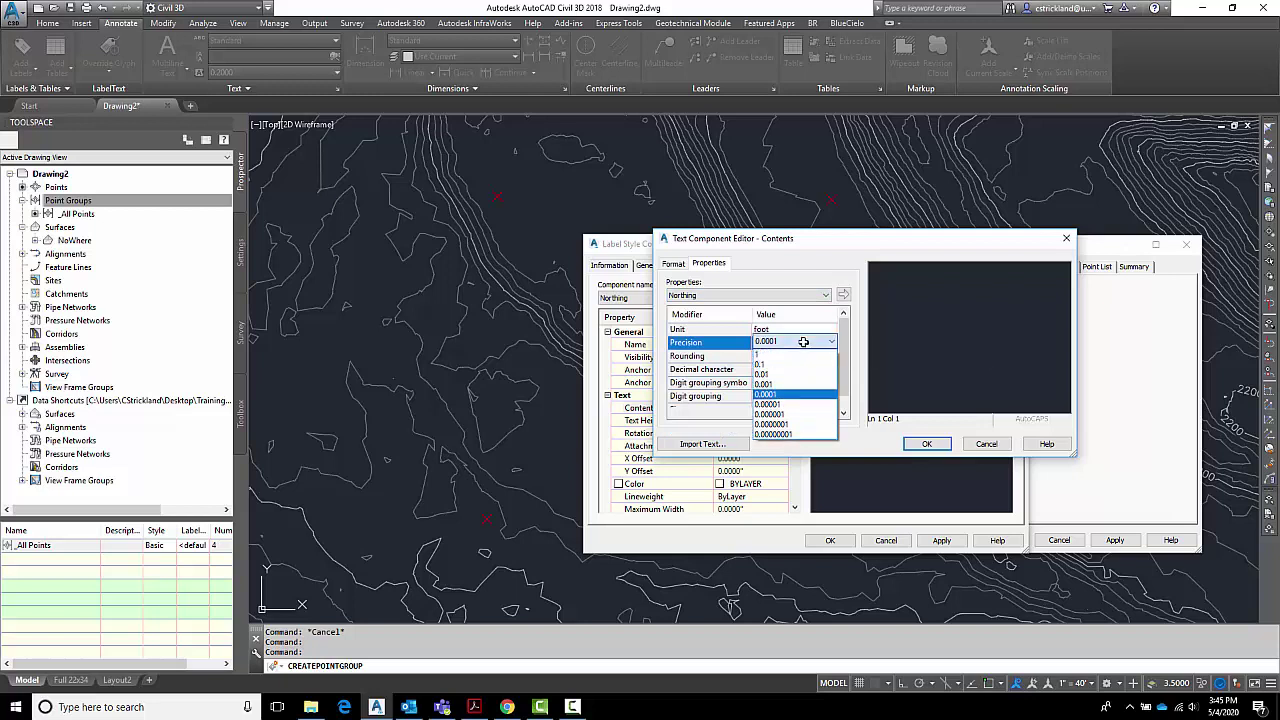
click(774, 373)
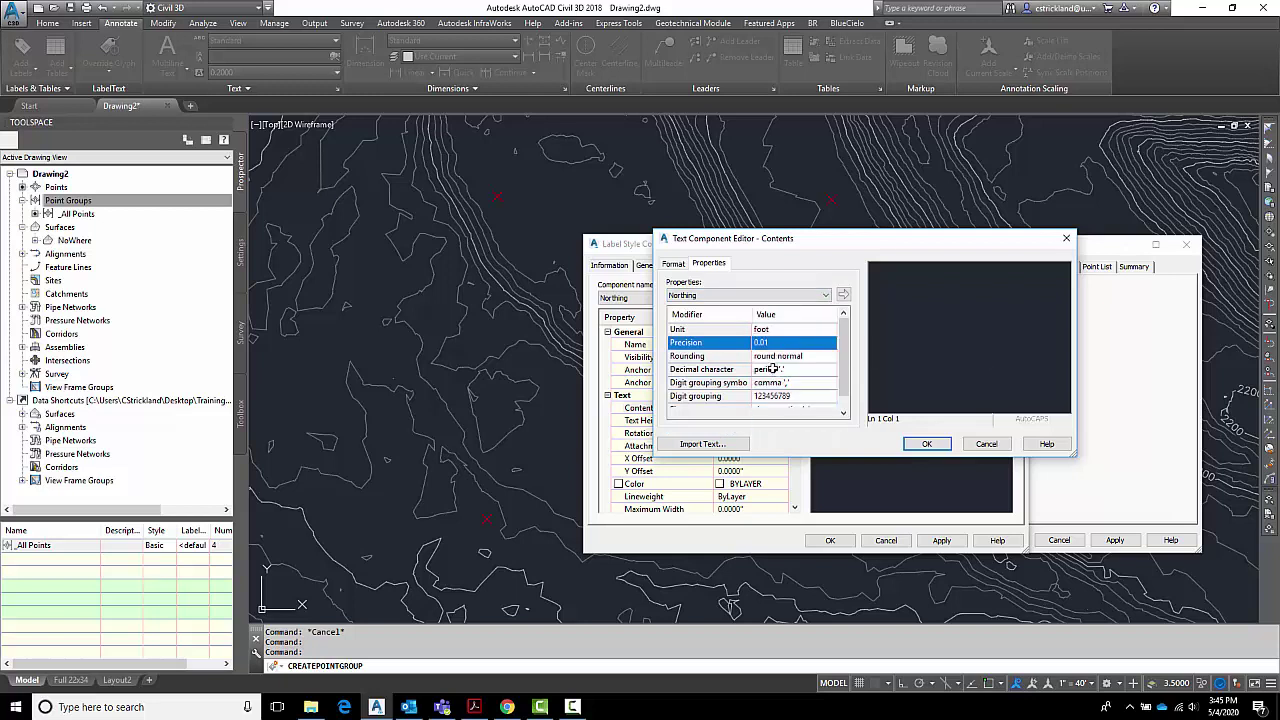
double_click(779, 343)
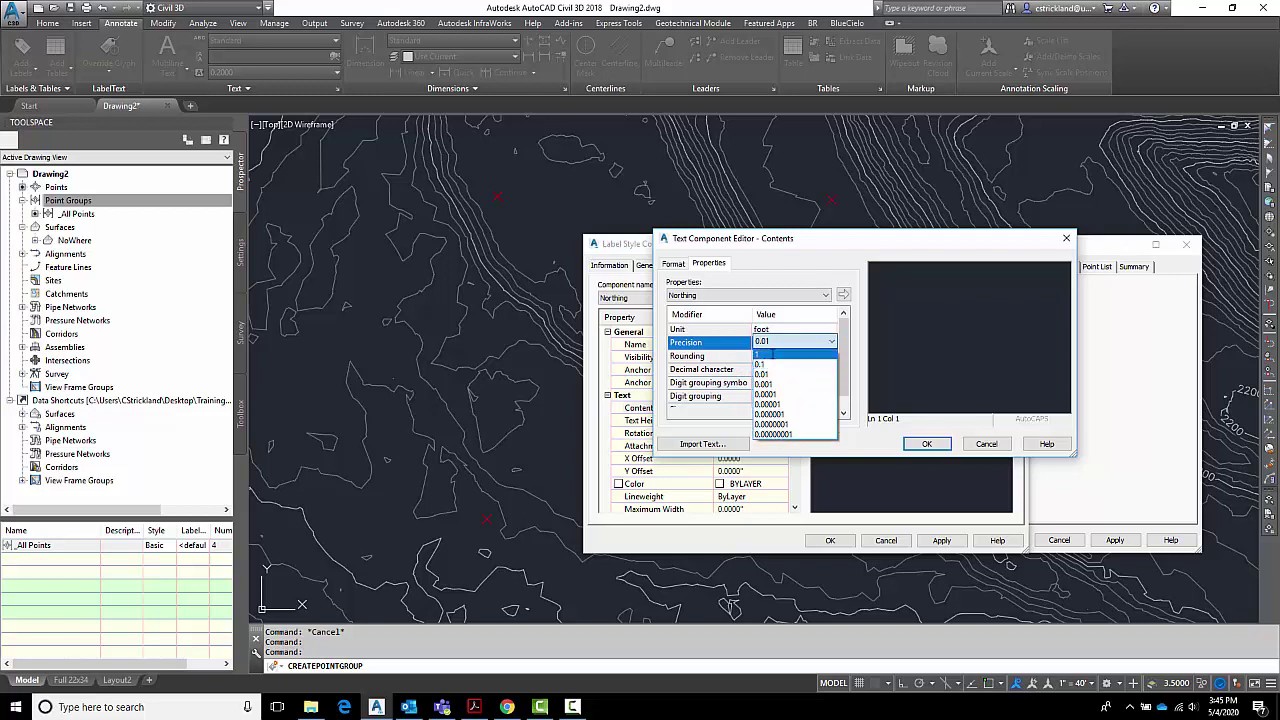
click(772, 354)
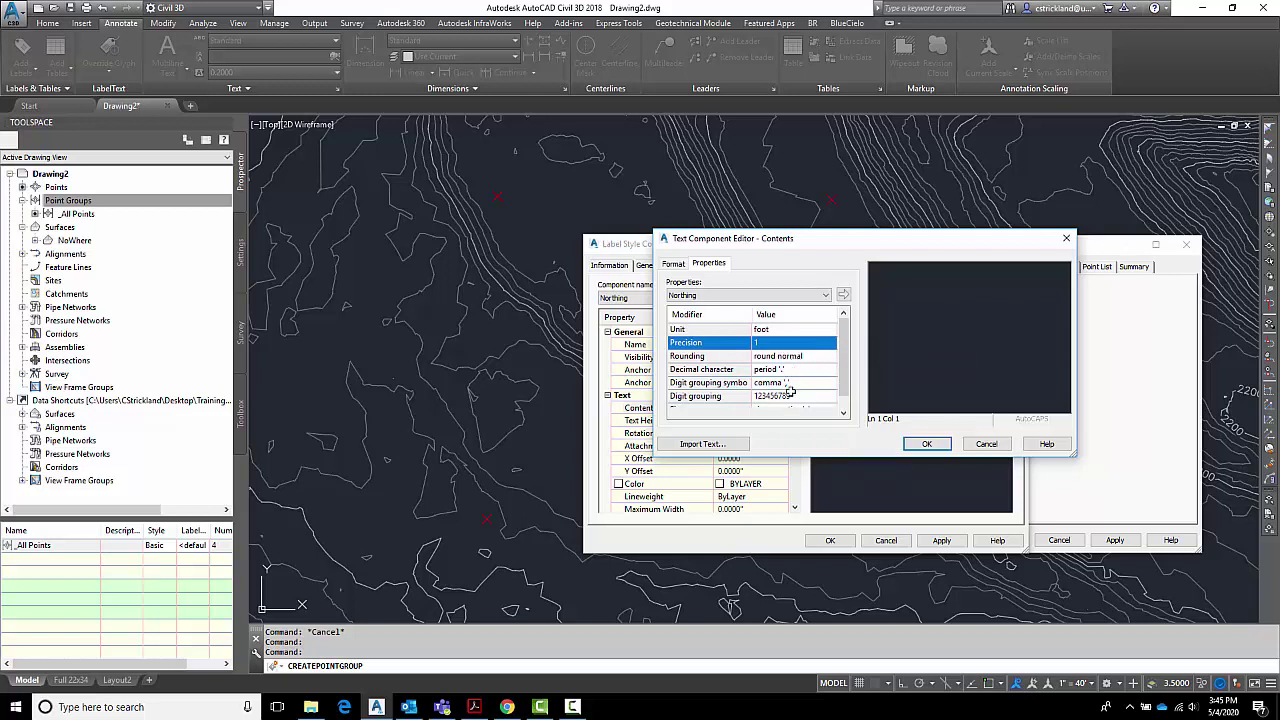
Step: Insert the Northing field with an 'N - ' prefix and accept the label contents
click(843, 295)
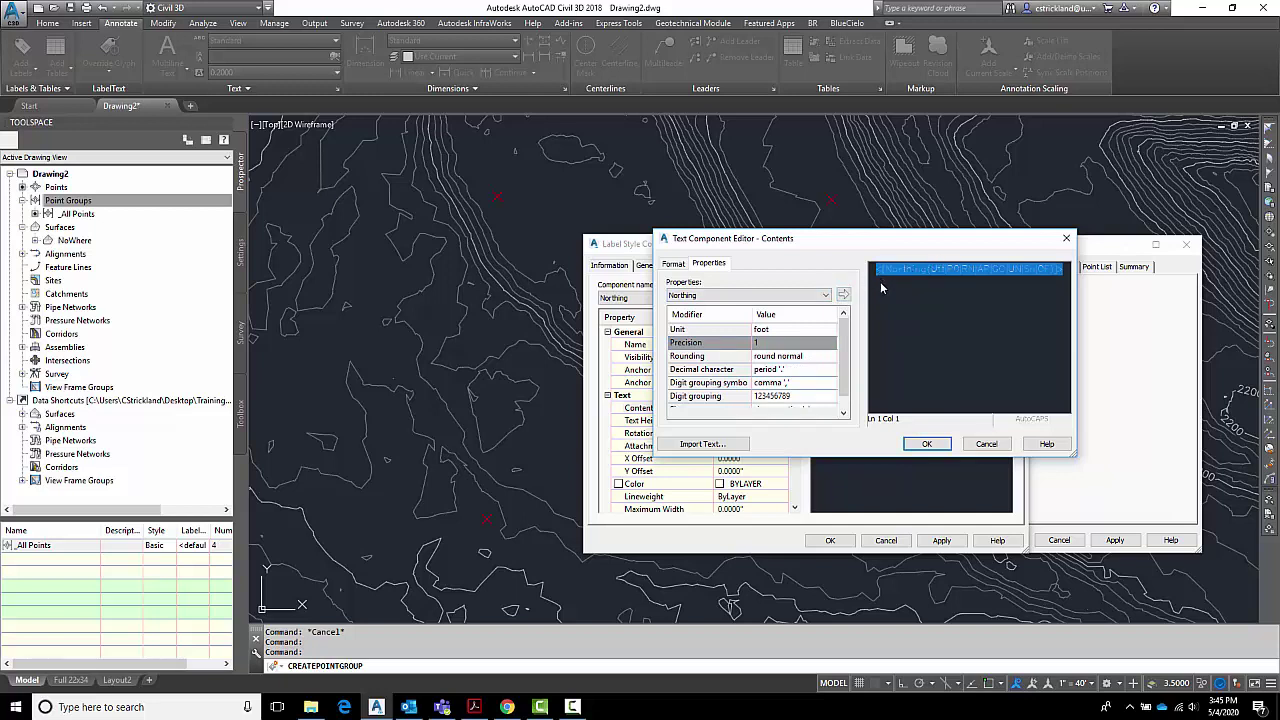
click(880, 281)
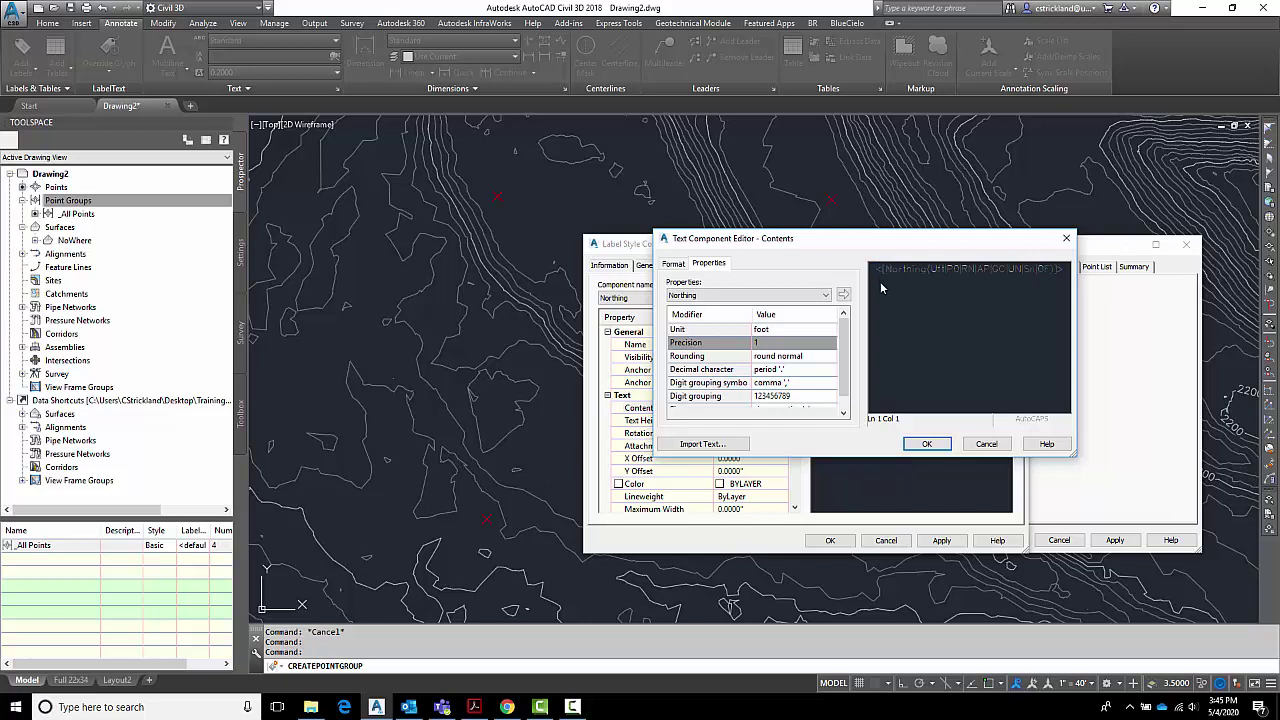
text(()
text(N:)
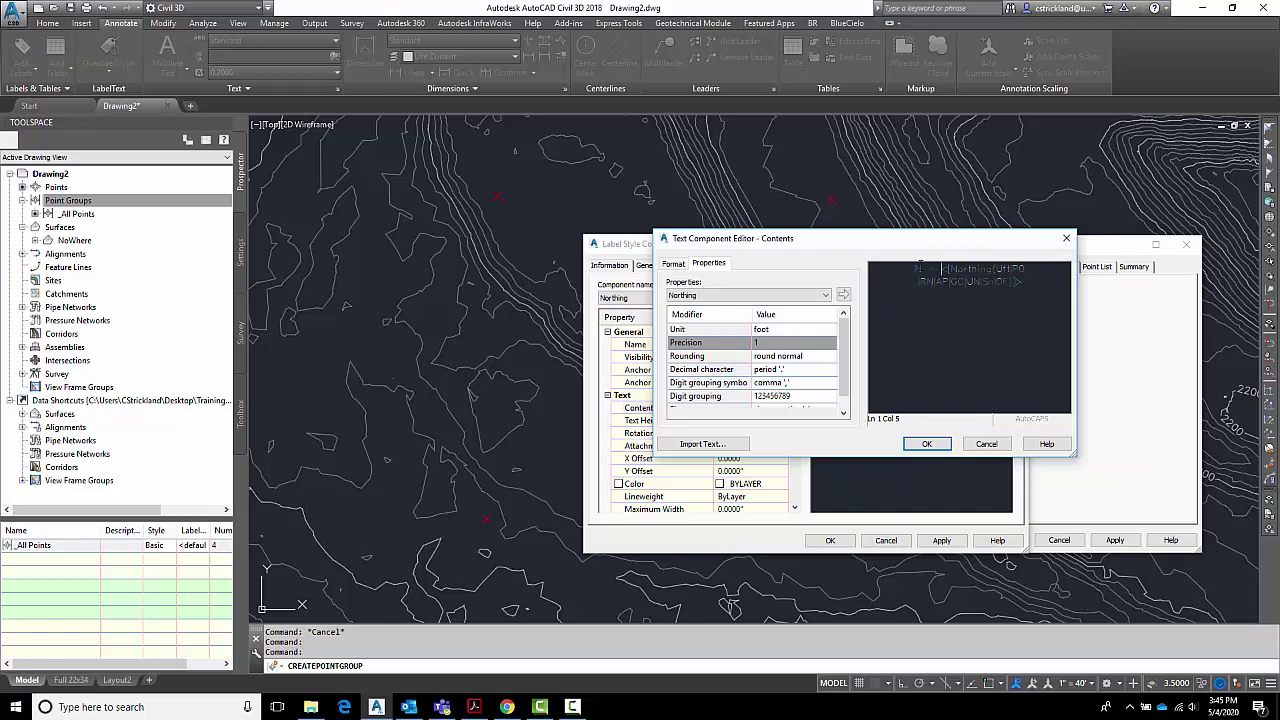
click(927, 443)
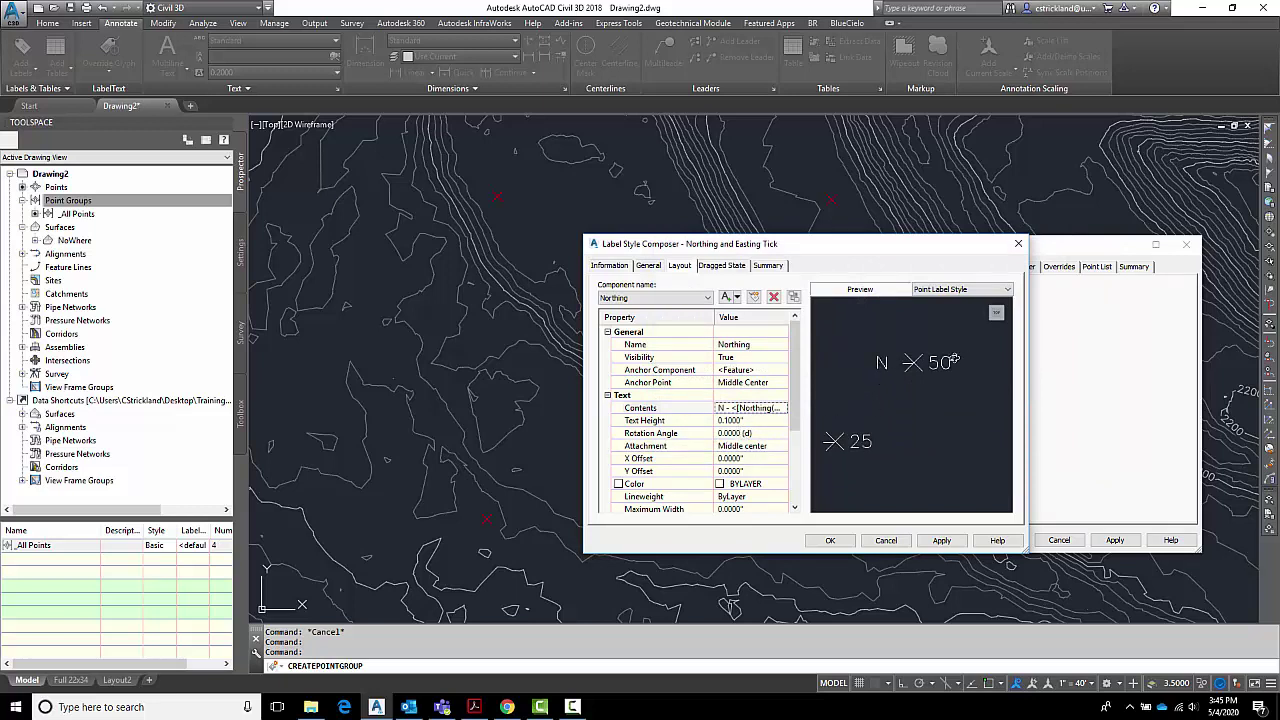
Step: Try different X offset values for the Northing text component
click(753, 458)
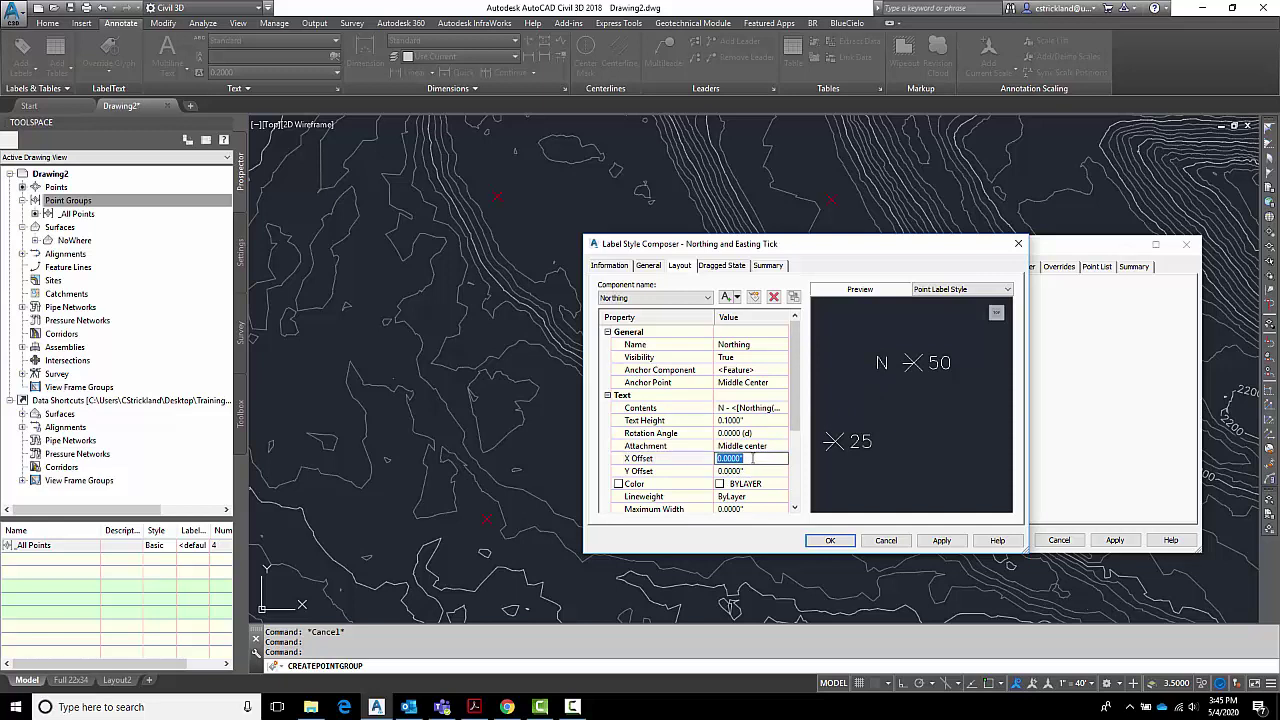
text(.125)
key(Return)
click(753, 458)
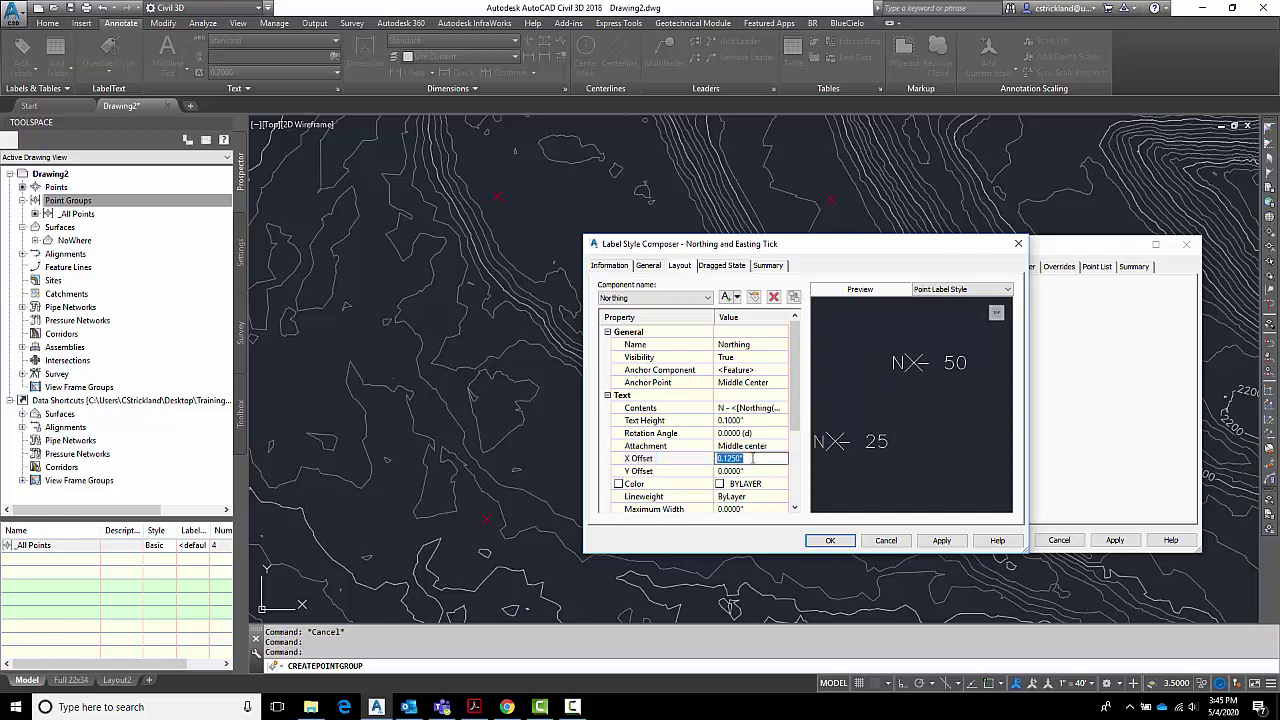
key(BackSpace)
key(Return)
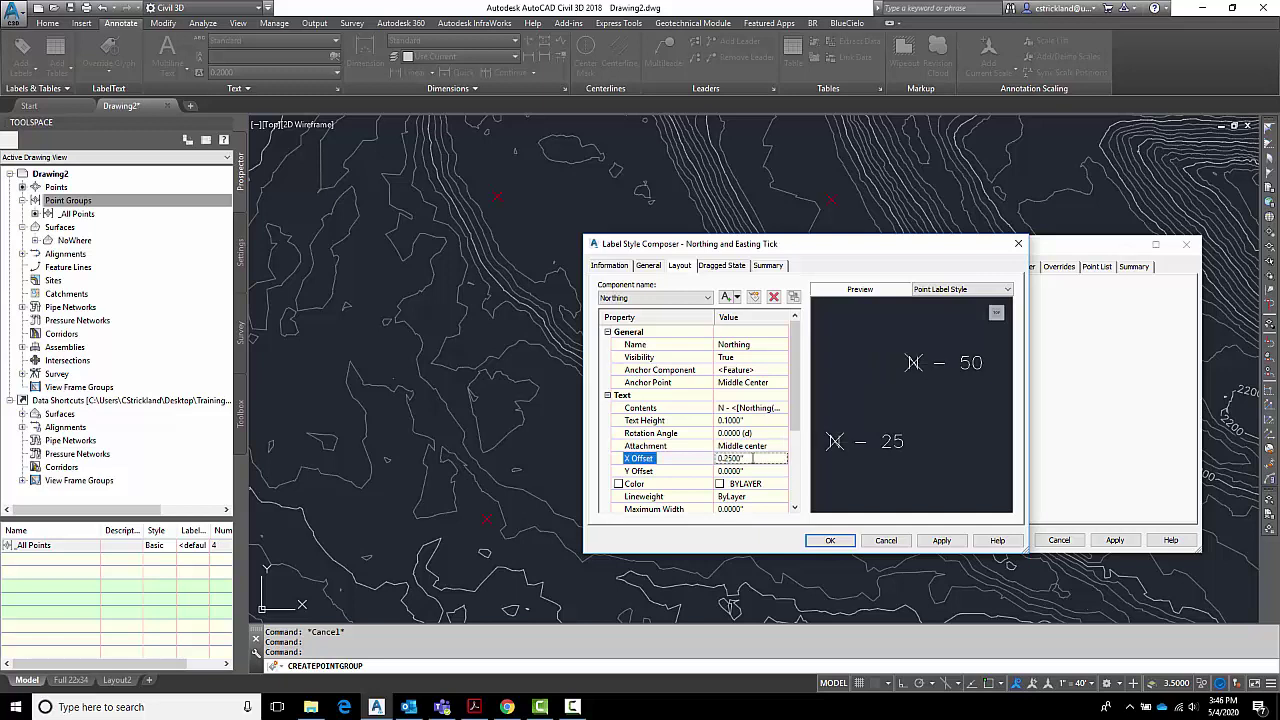
click(754, 458)
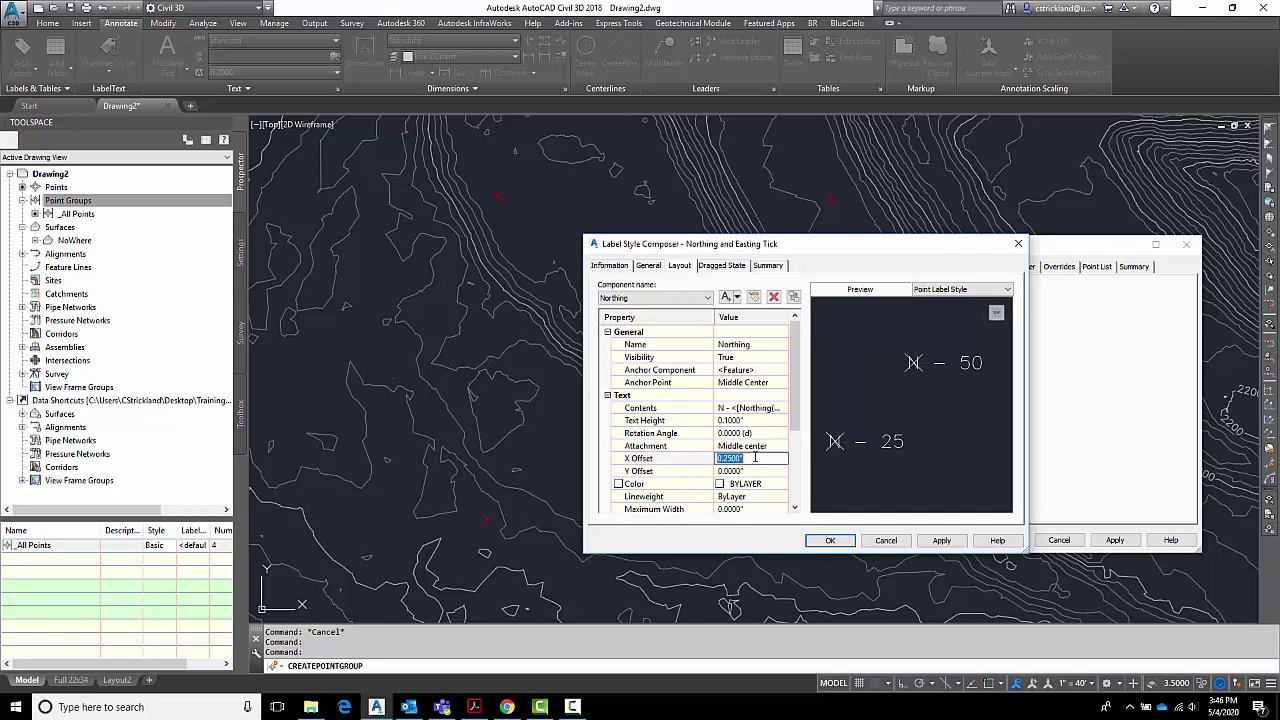
Step: Set the Northing text attachment to Middle left with a 0.125 X offset
click(756, 447)
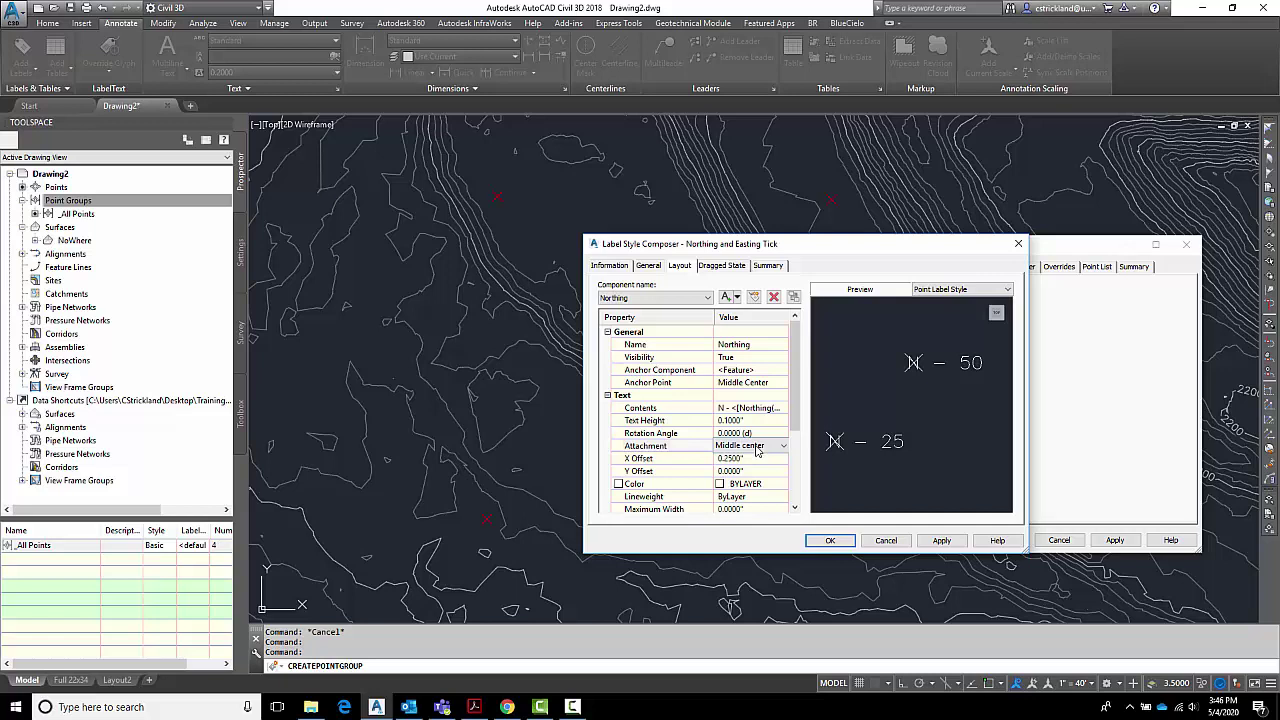
click(758, 448)
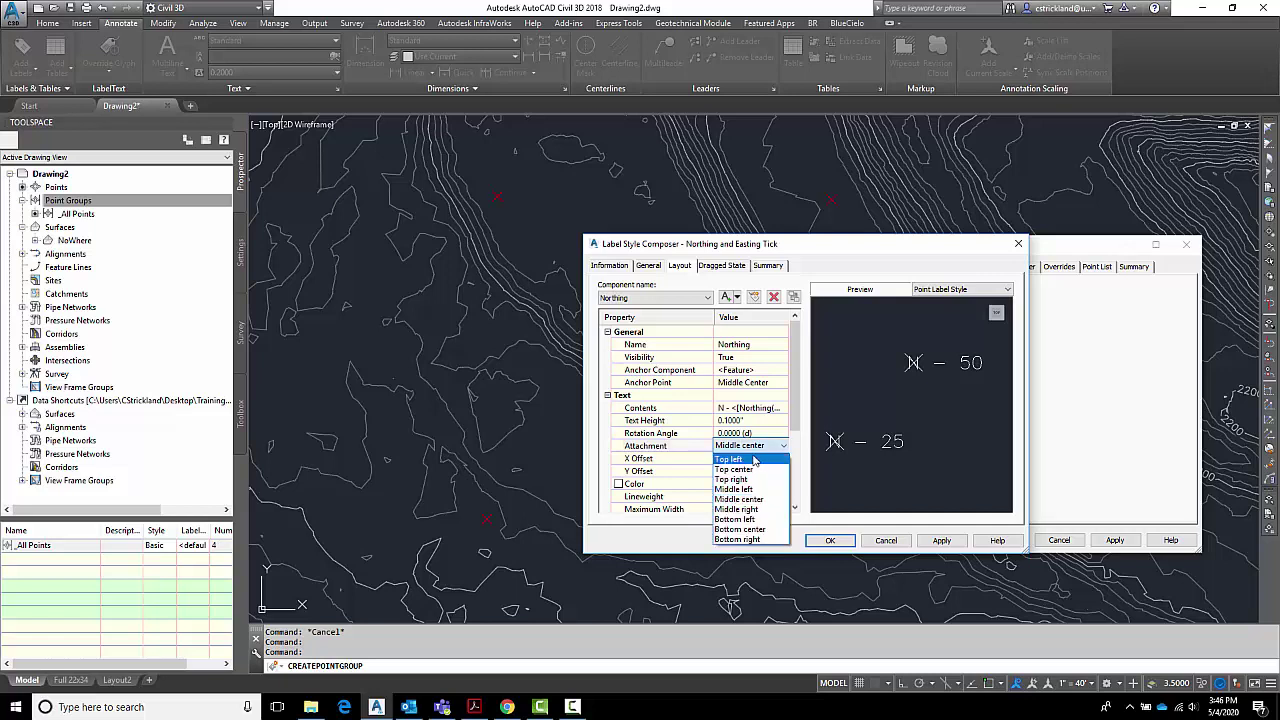
click(745, 489)
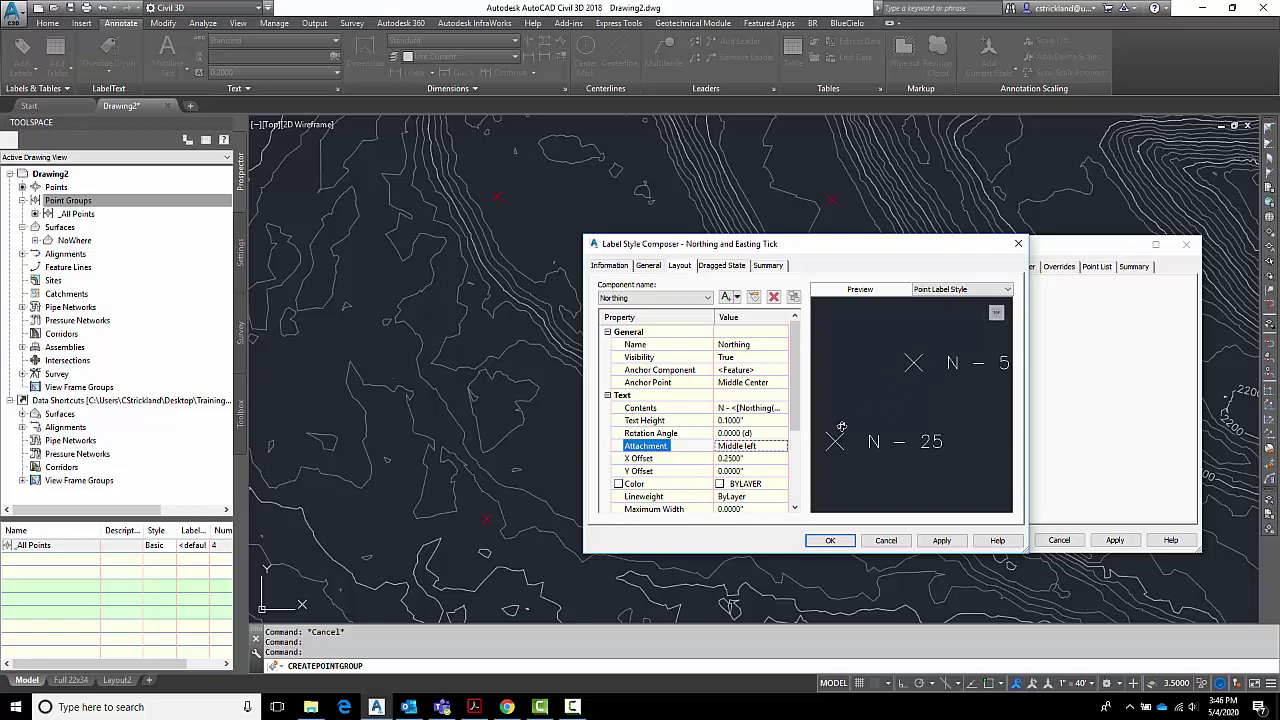
click(761, 459)
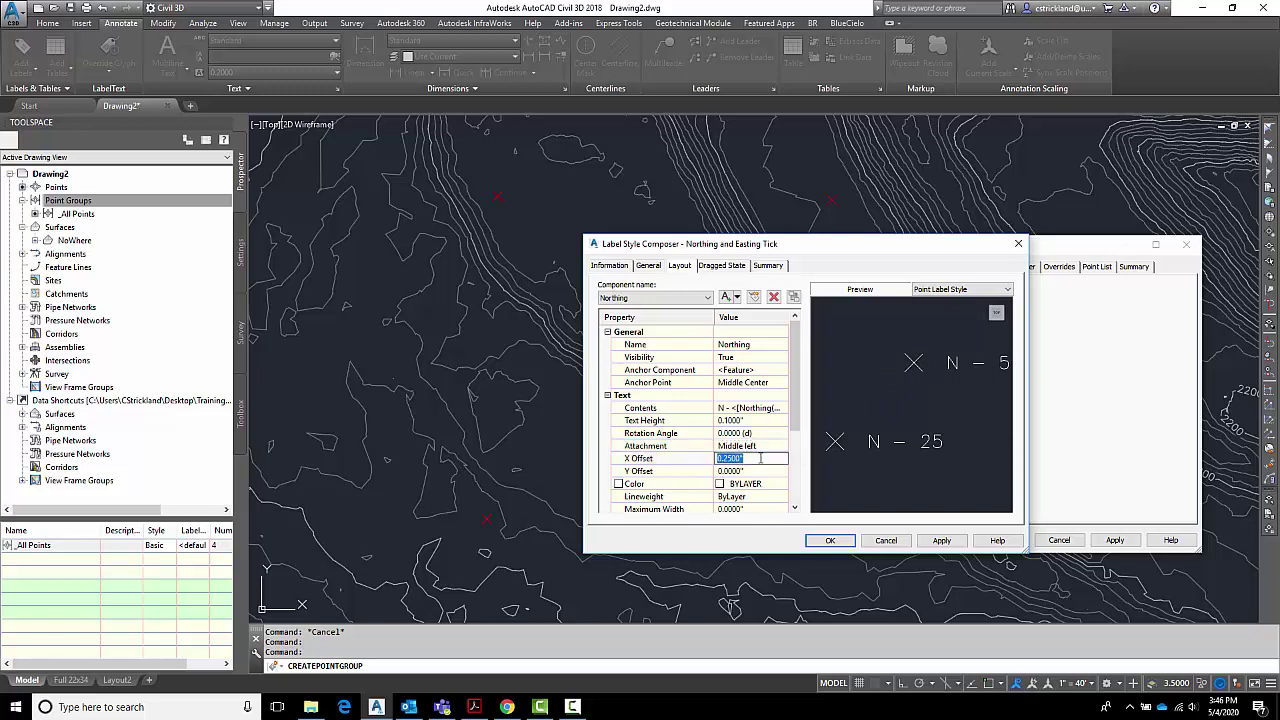
text(.125)
key(Return)
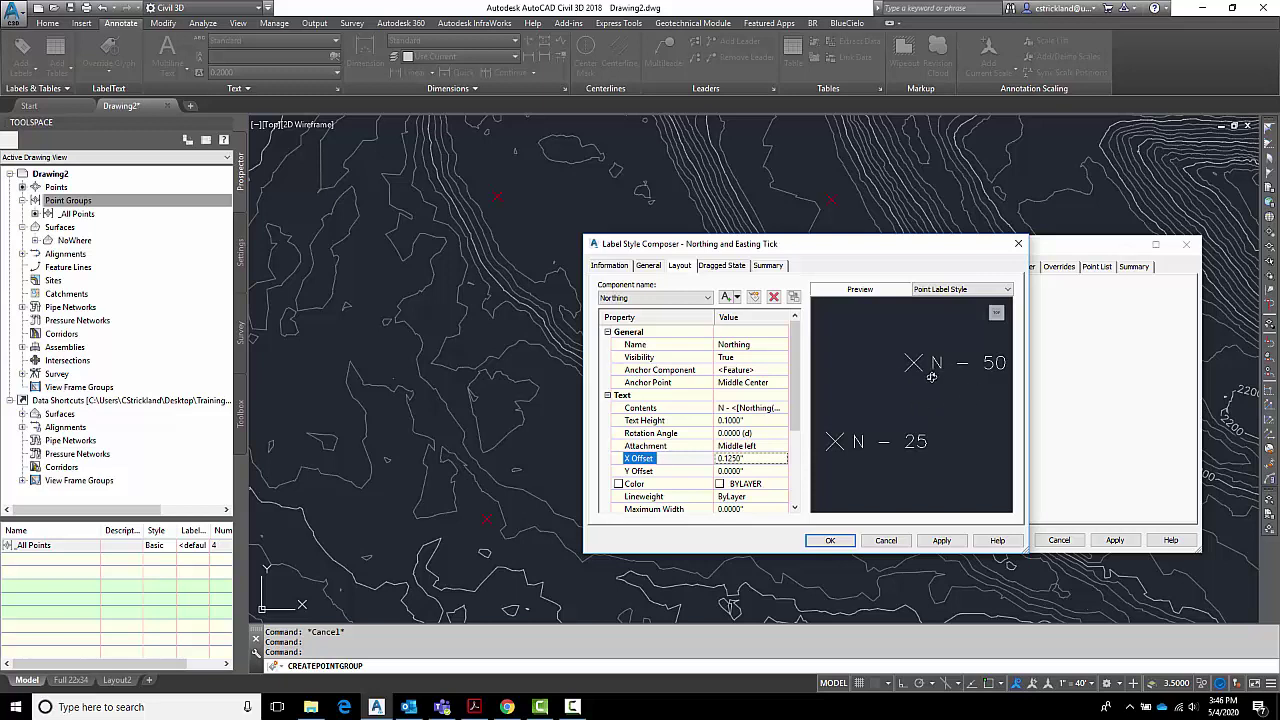
Step: Add a text component named Easting, anchored at Middle Center and attached at Middle Left
click(670, 299)
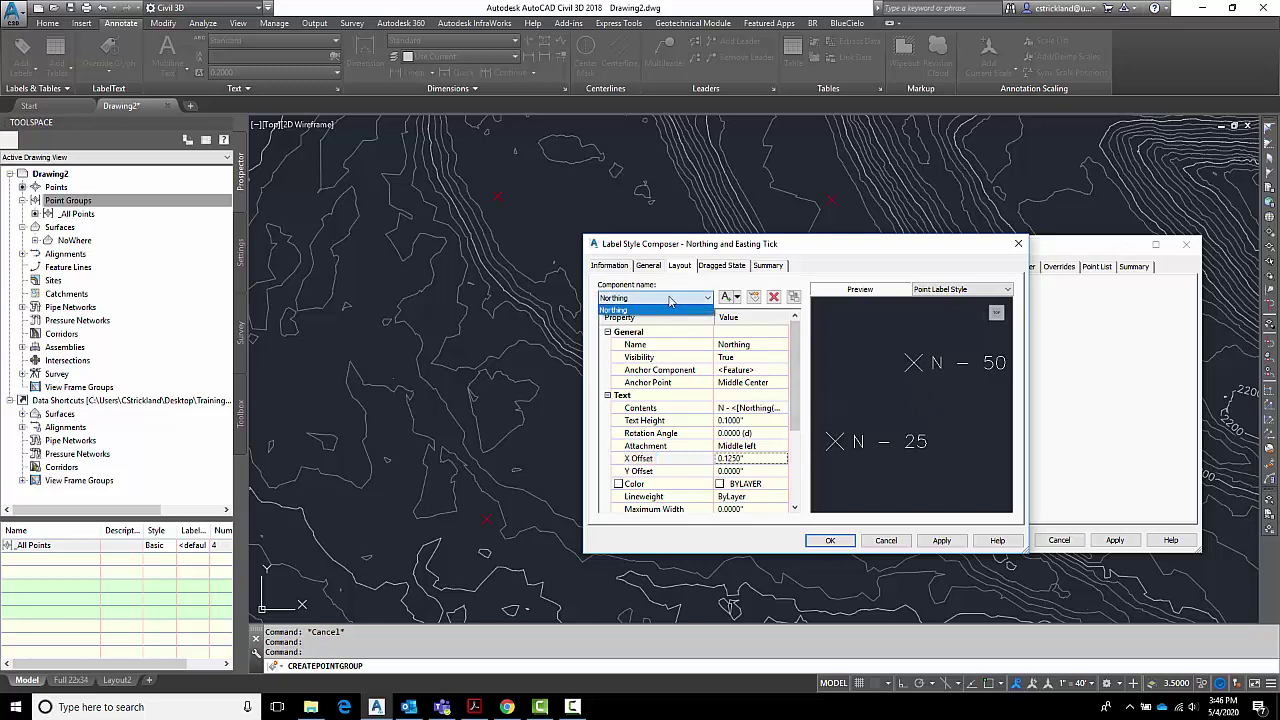
click(668, 309)
click(736, 297)
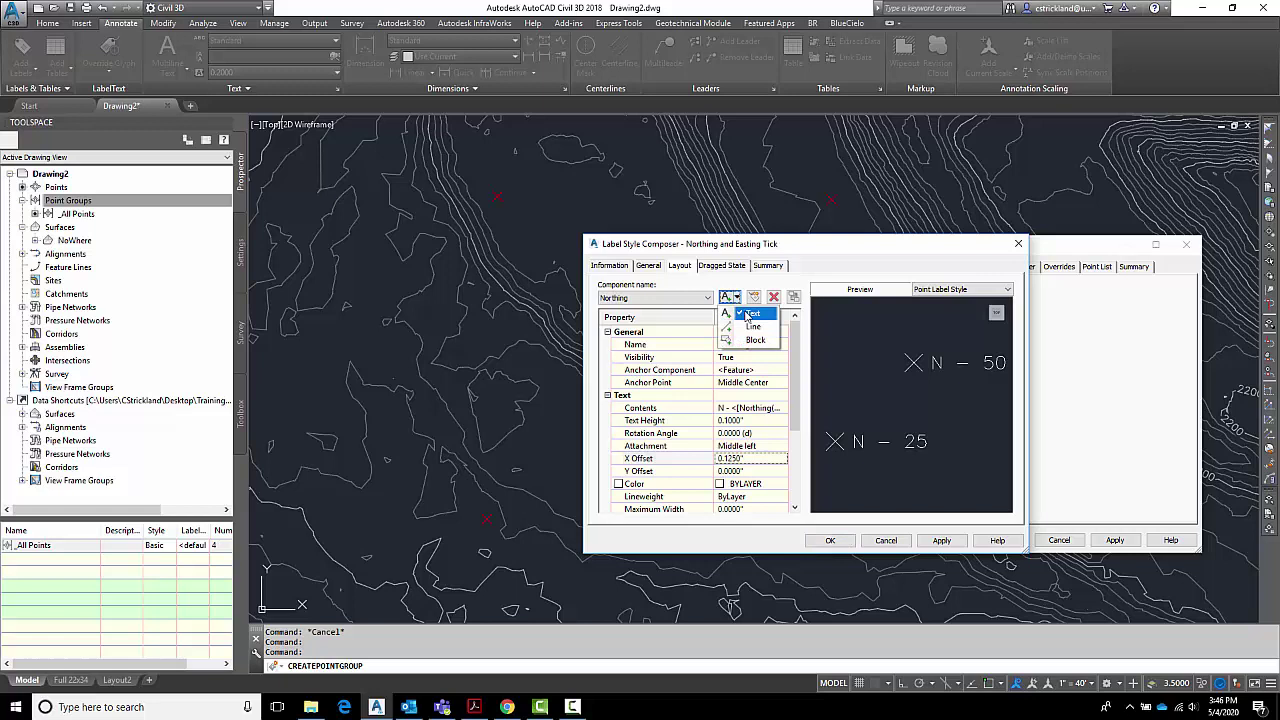
click(750, 314)
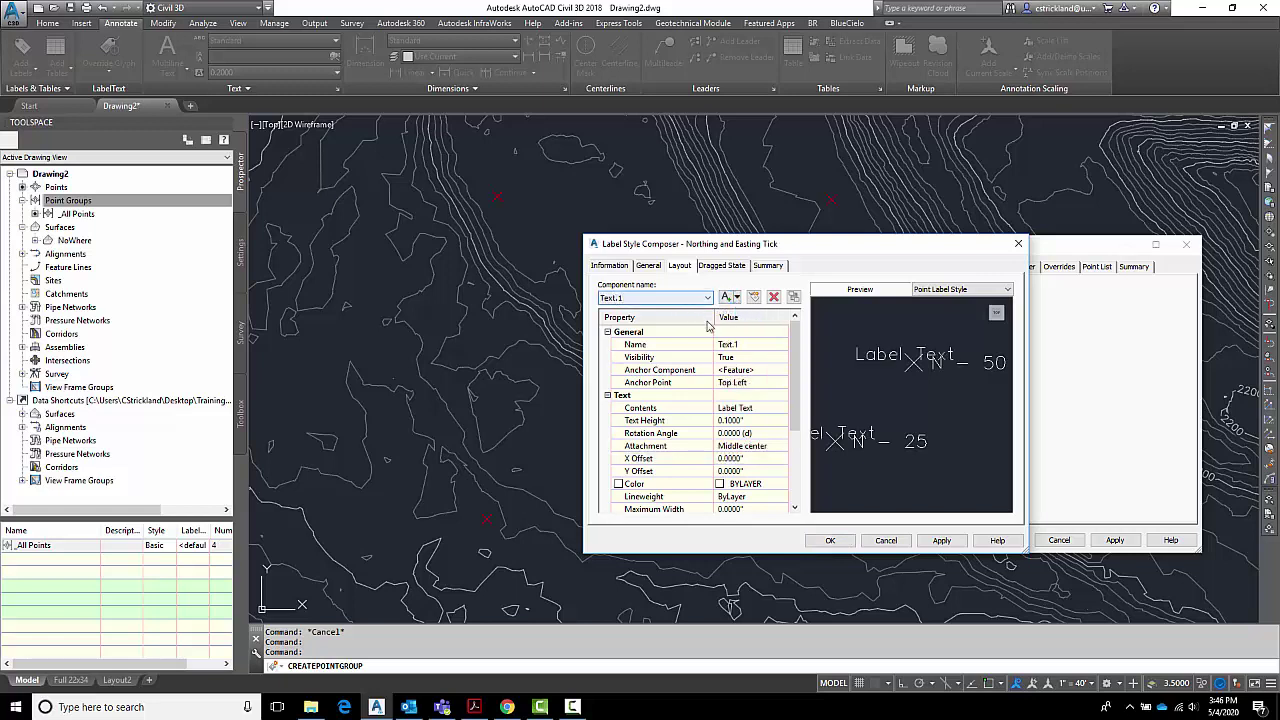
click(746, 344)
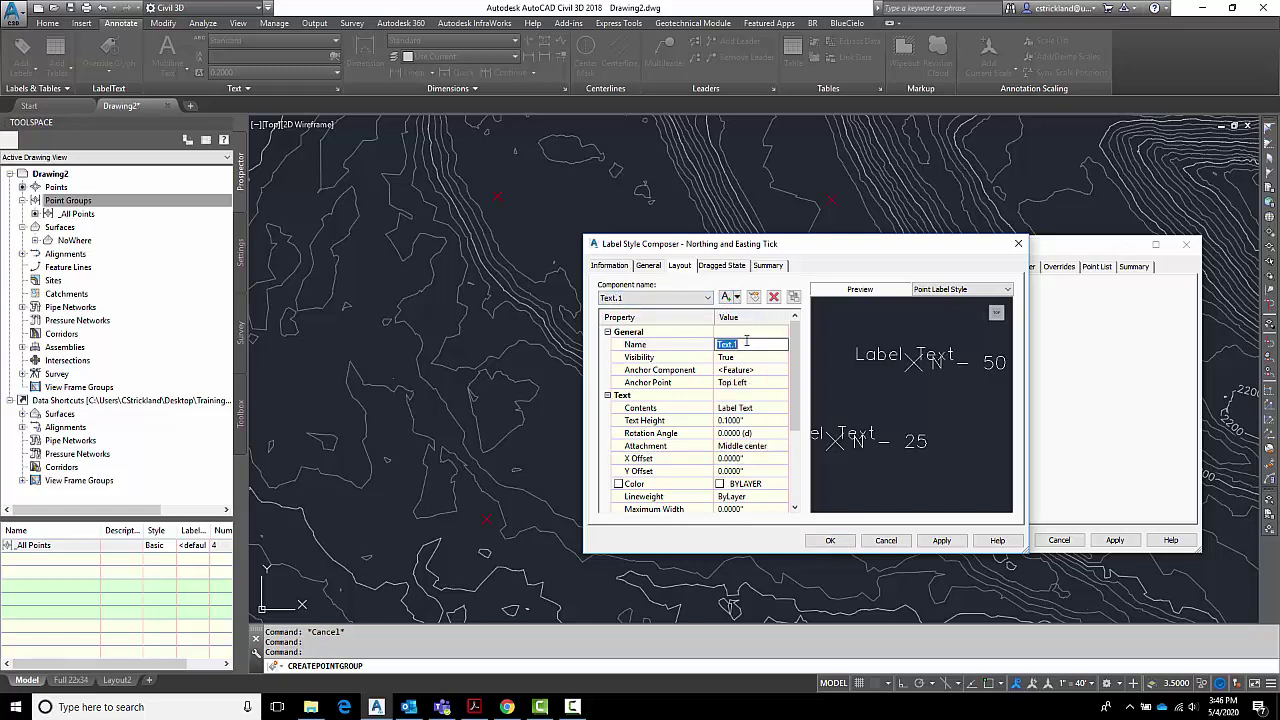
text(Easting)
click(752, 382)
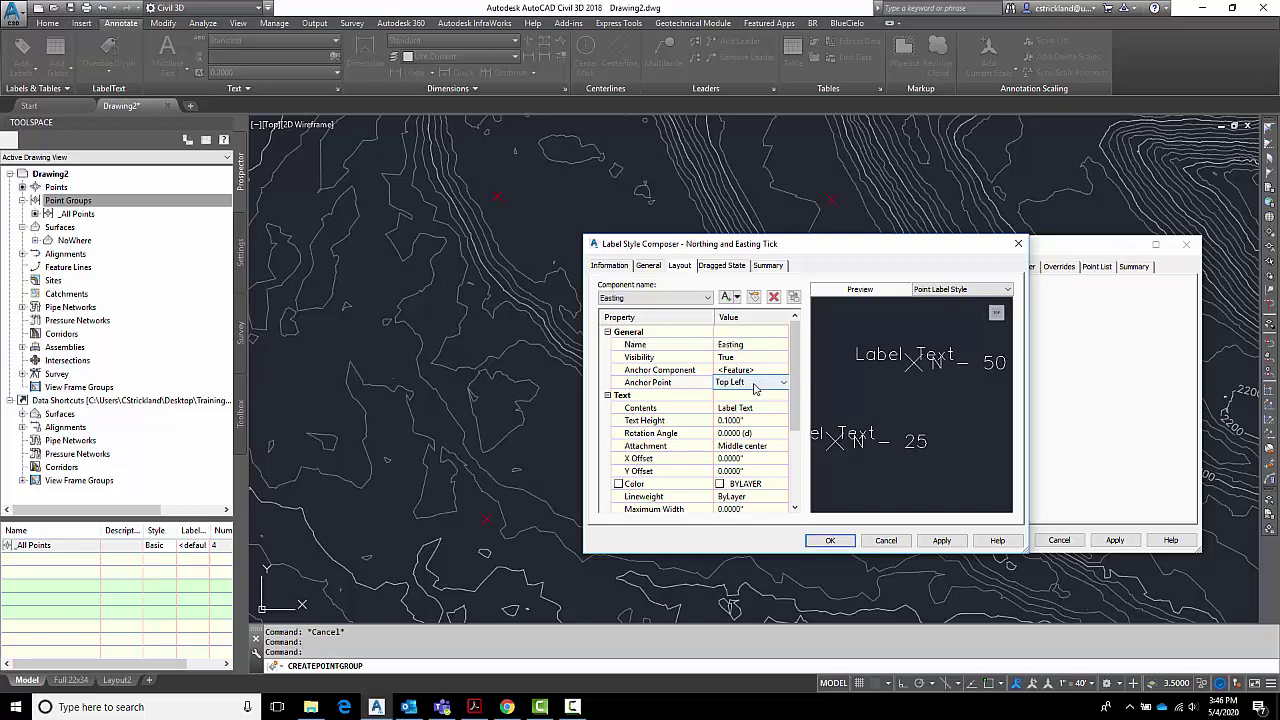
click(752, 382)
click(742, 436)
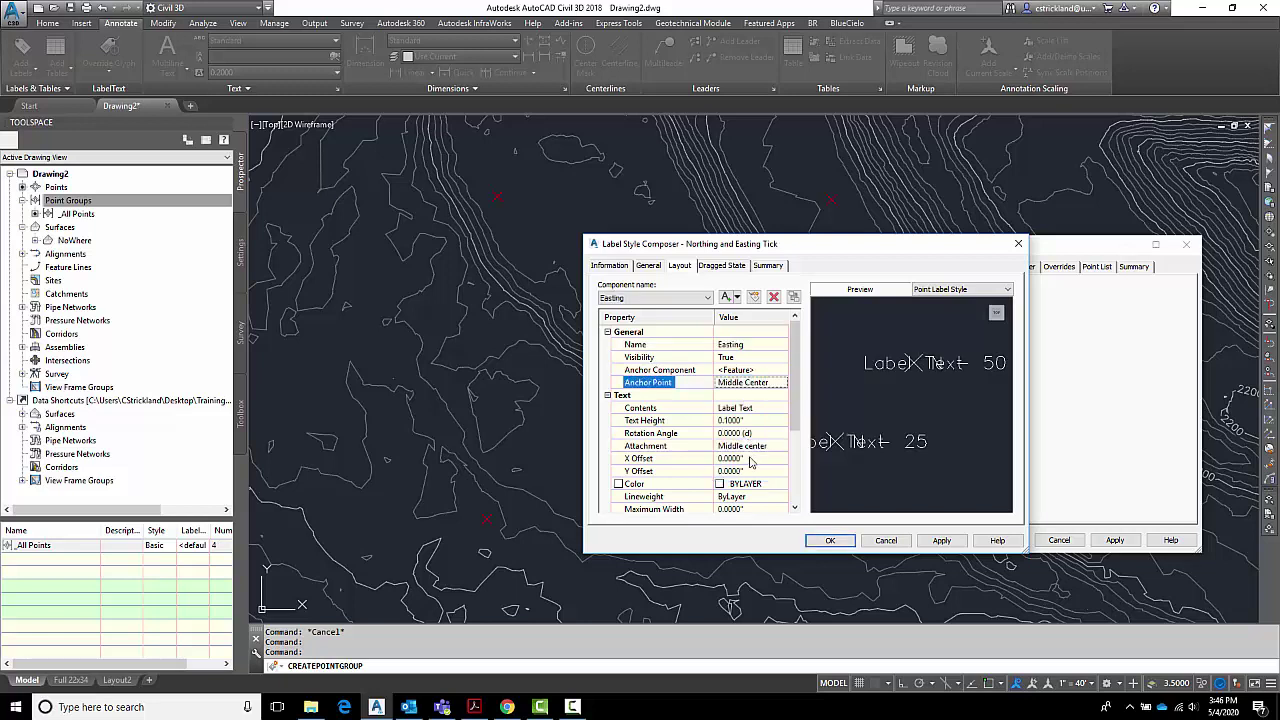
click(760, 446)
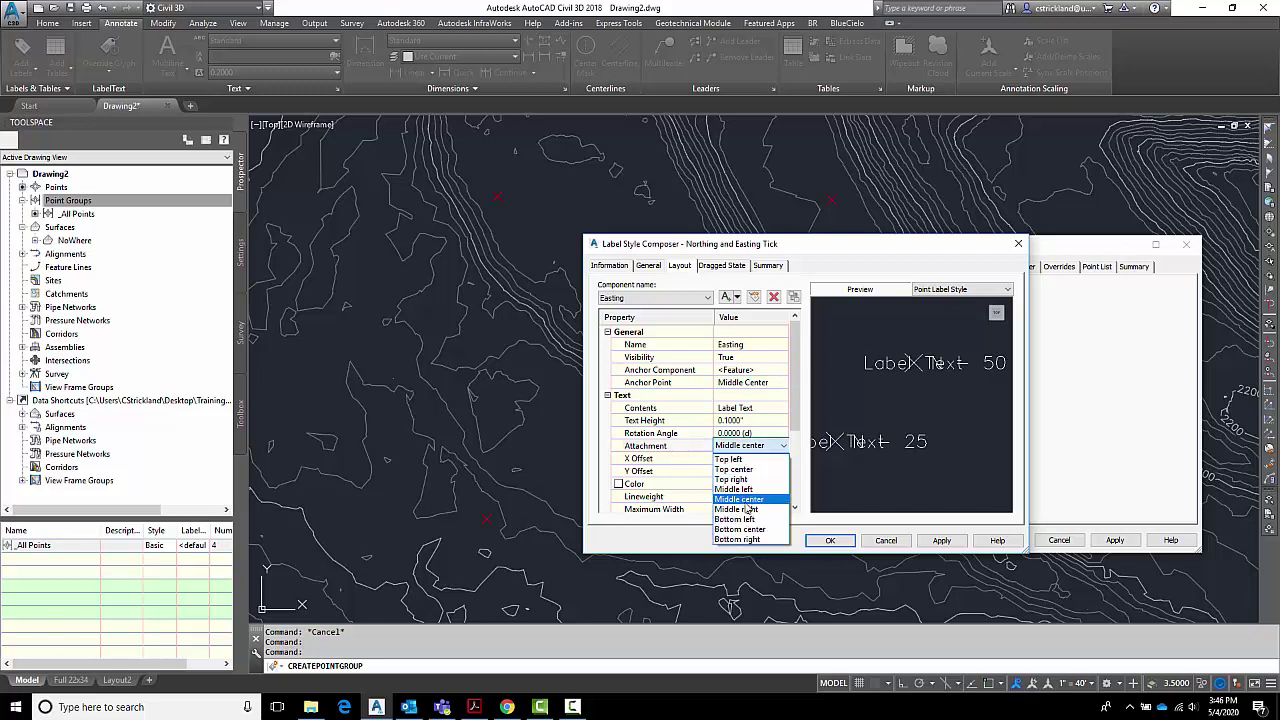
click(737, 489)
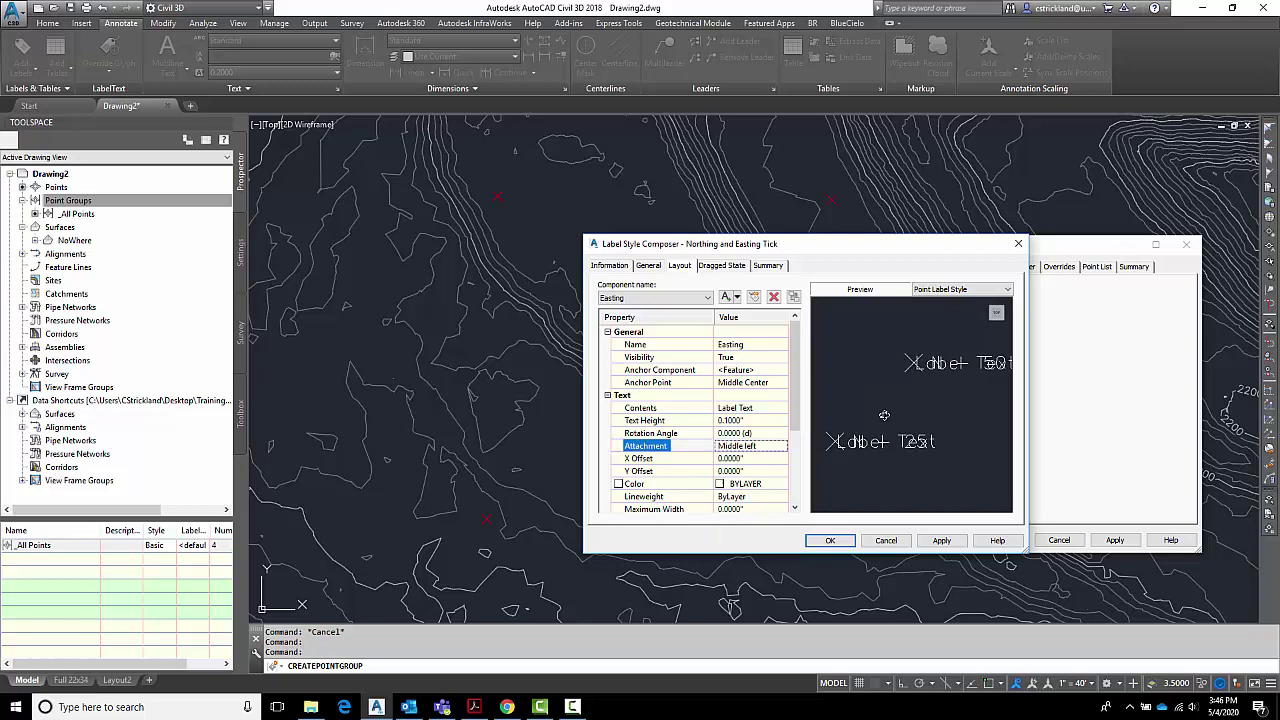
Step: Rotate the Easting text 90° with a 0.125 Y offset and open its text contents
click(758, 433)
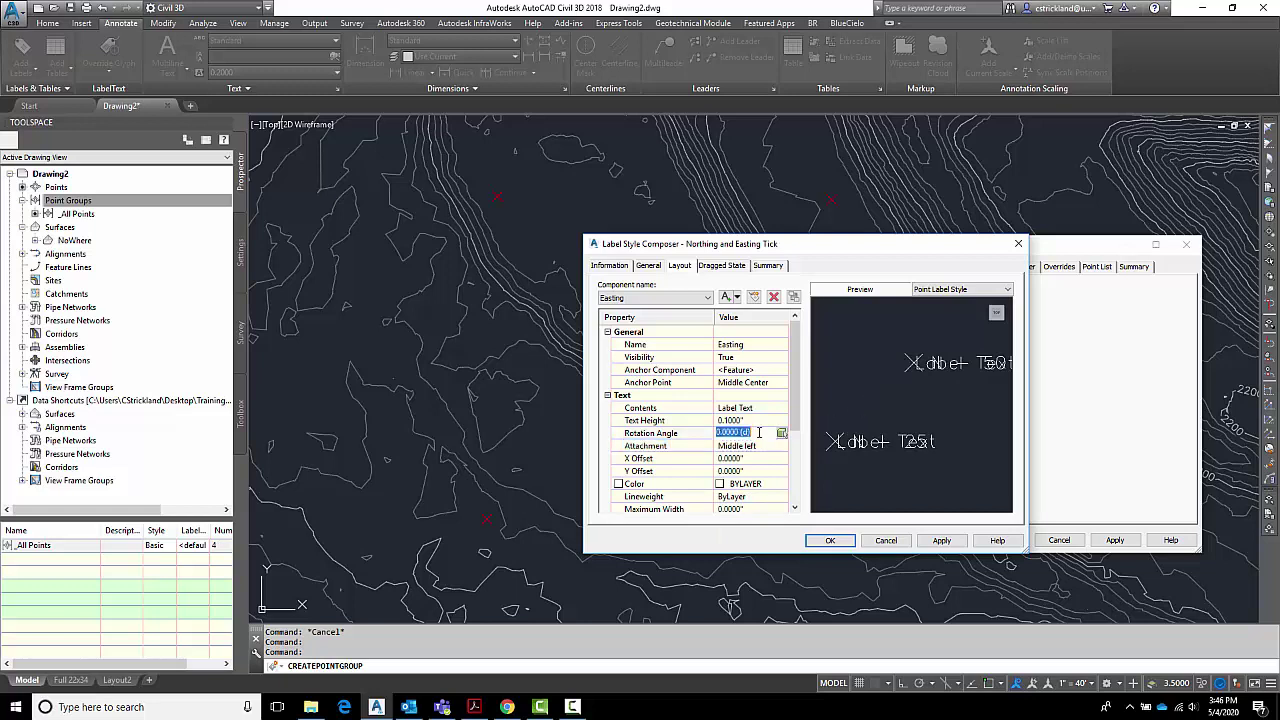
text(90)
key(Return)
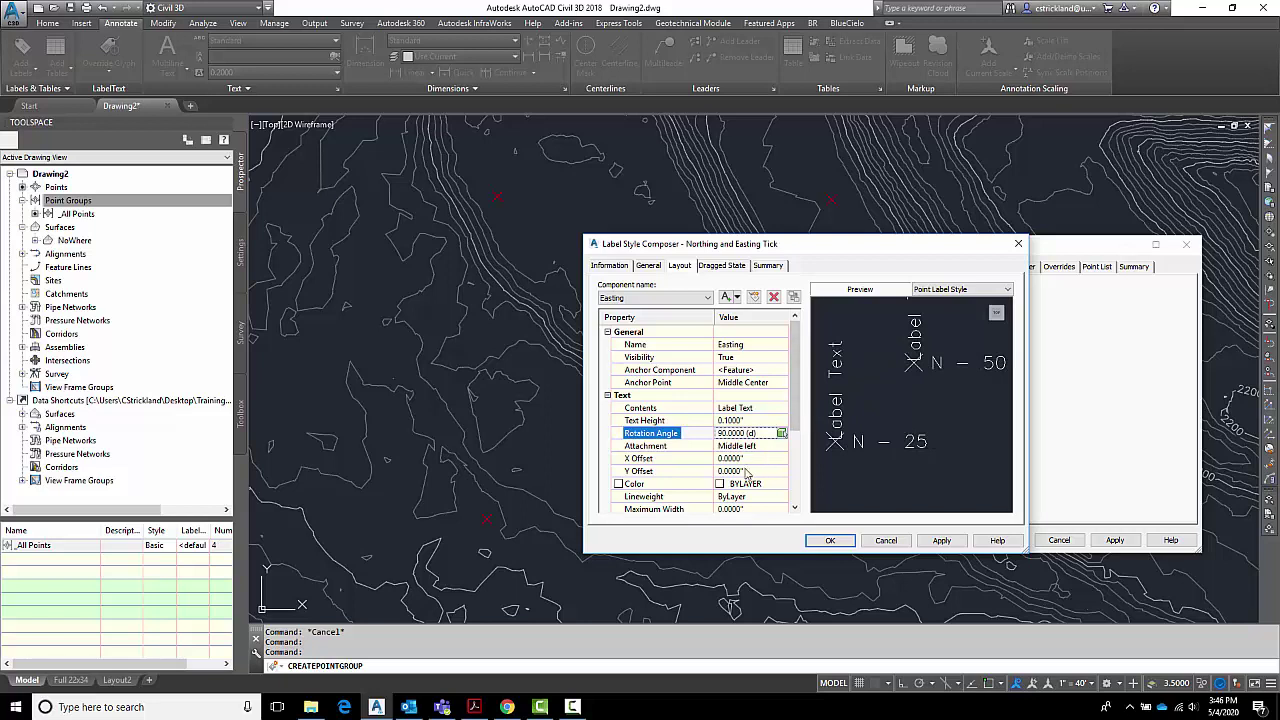
click(750, 471)
key(BackSpace)
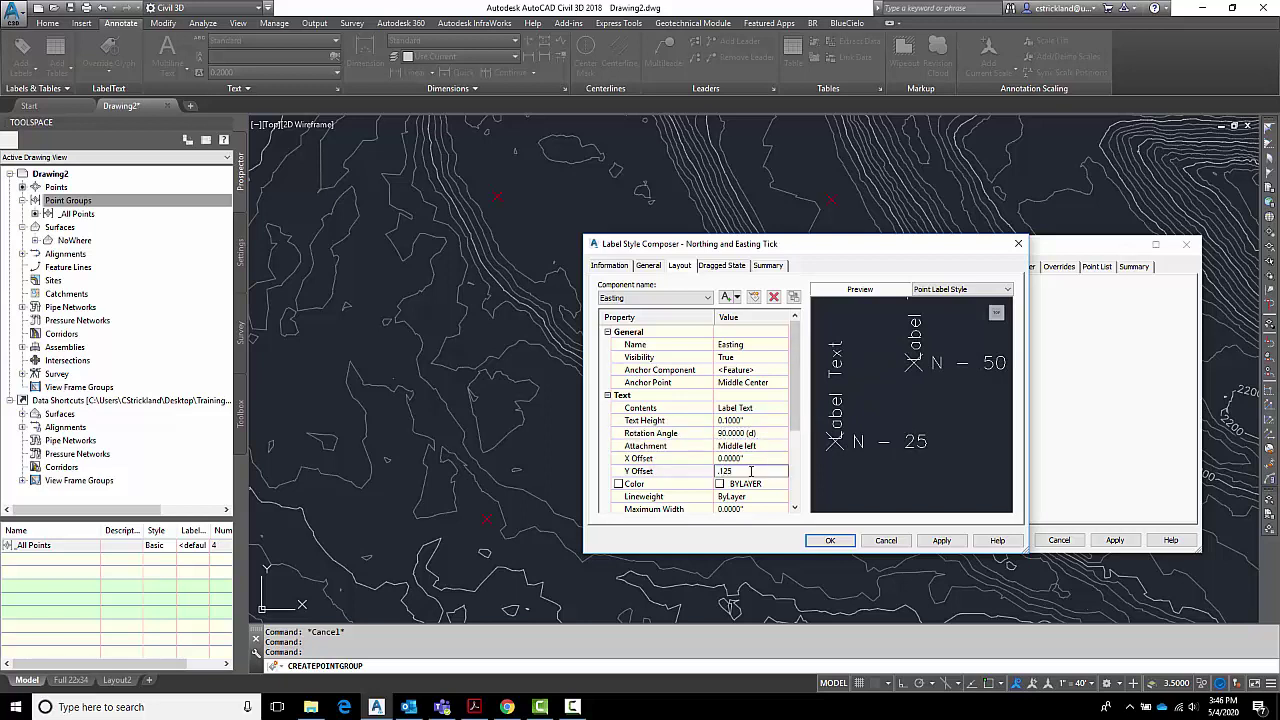
text(.125)
key(Return)
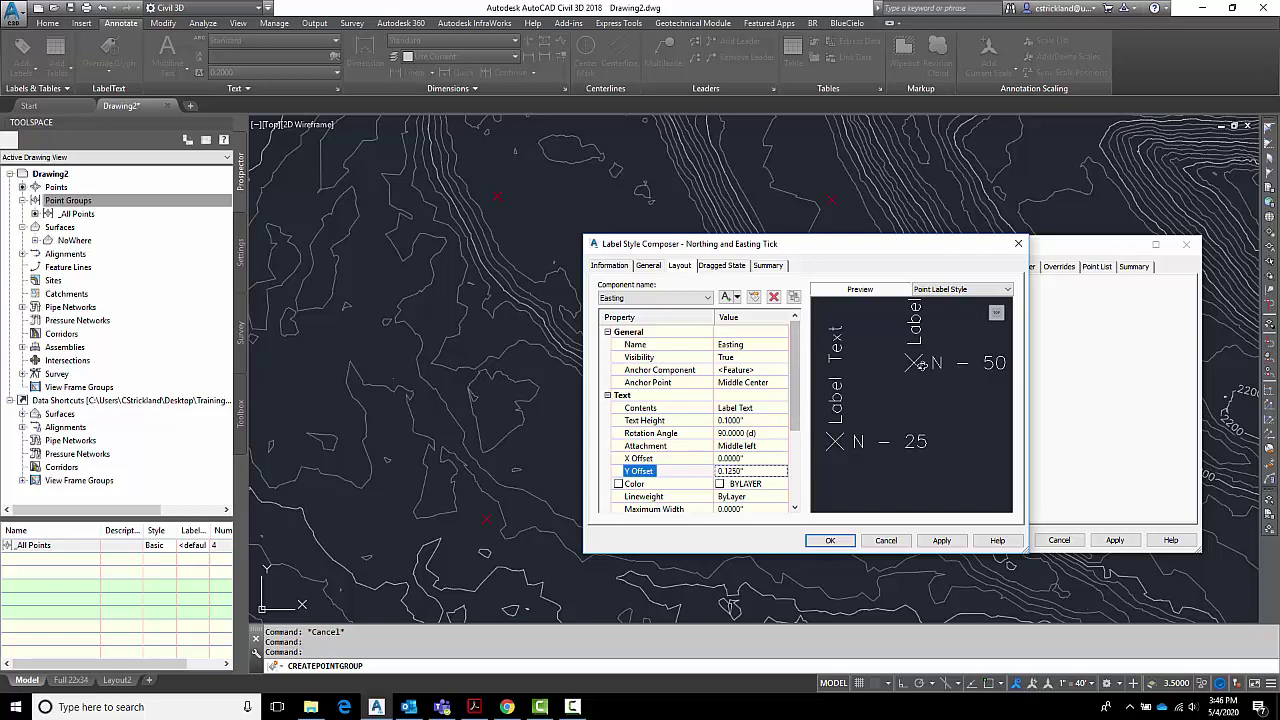
click(735, 409)
click(782, 408)
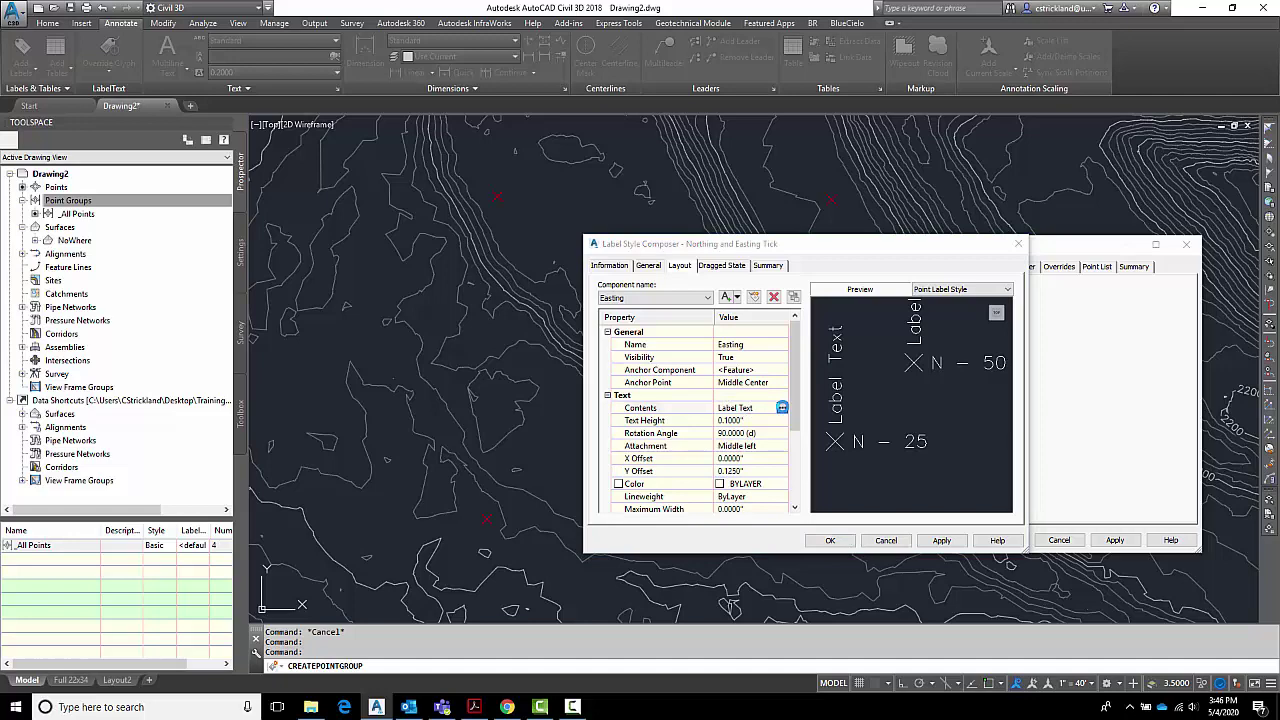
Step: Replace the placeholder Label Text with an E prefix plus the Easting value at precision 1
drag(1000, 268, 878, 285)
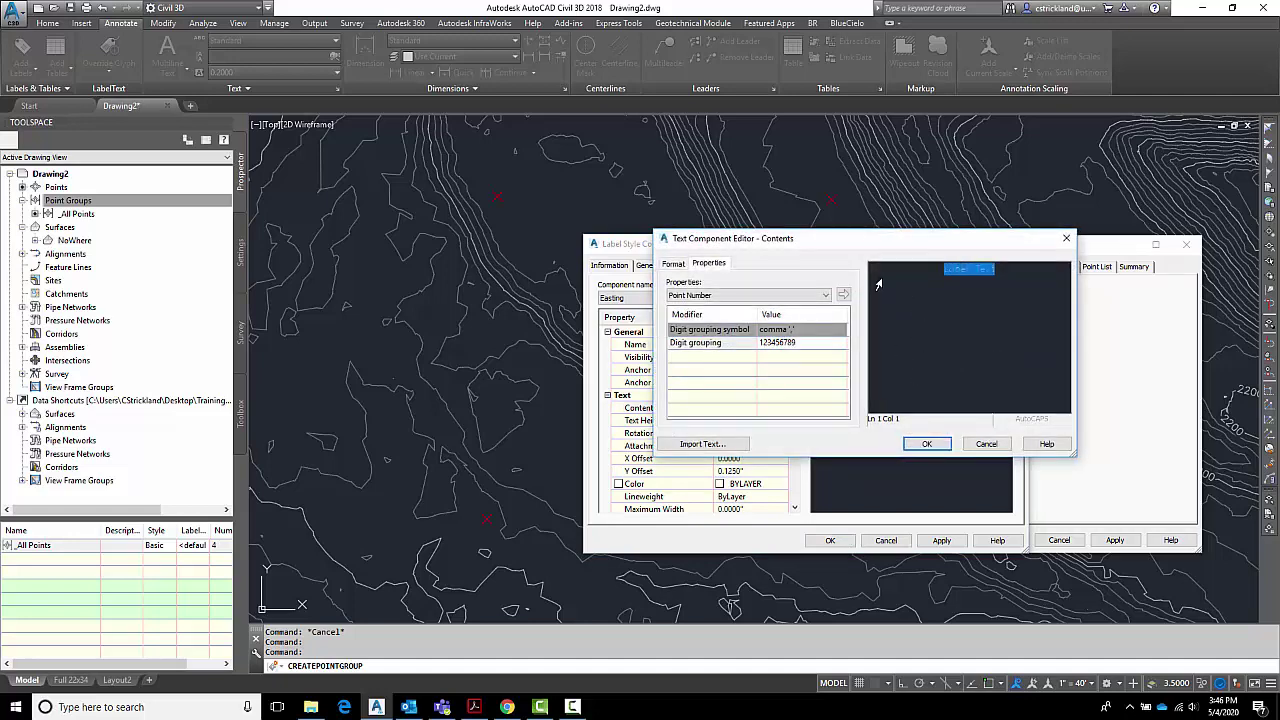
key(Delete)
click(750, 296)
click(690, 325)
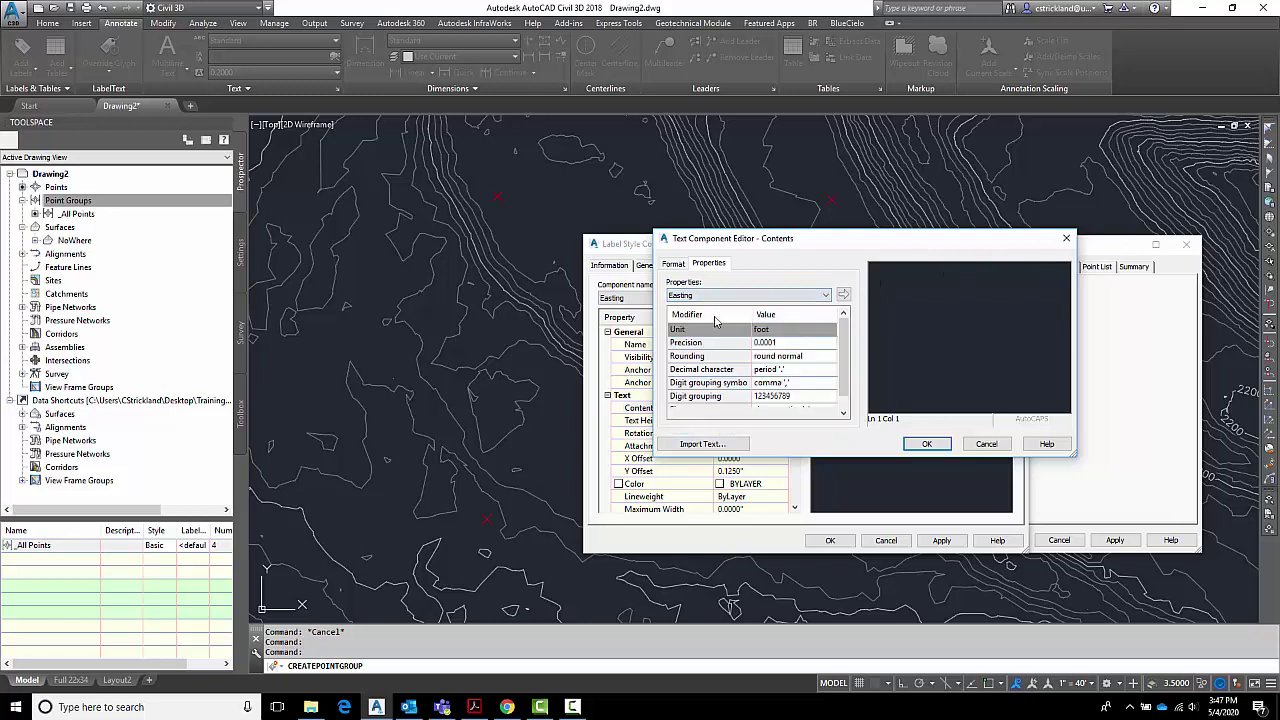
click(789, 343)
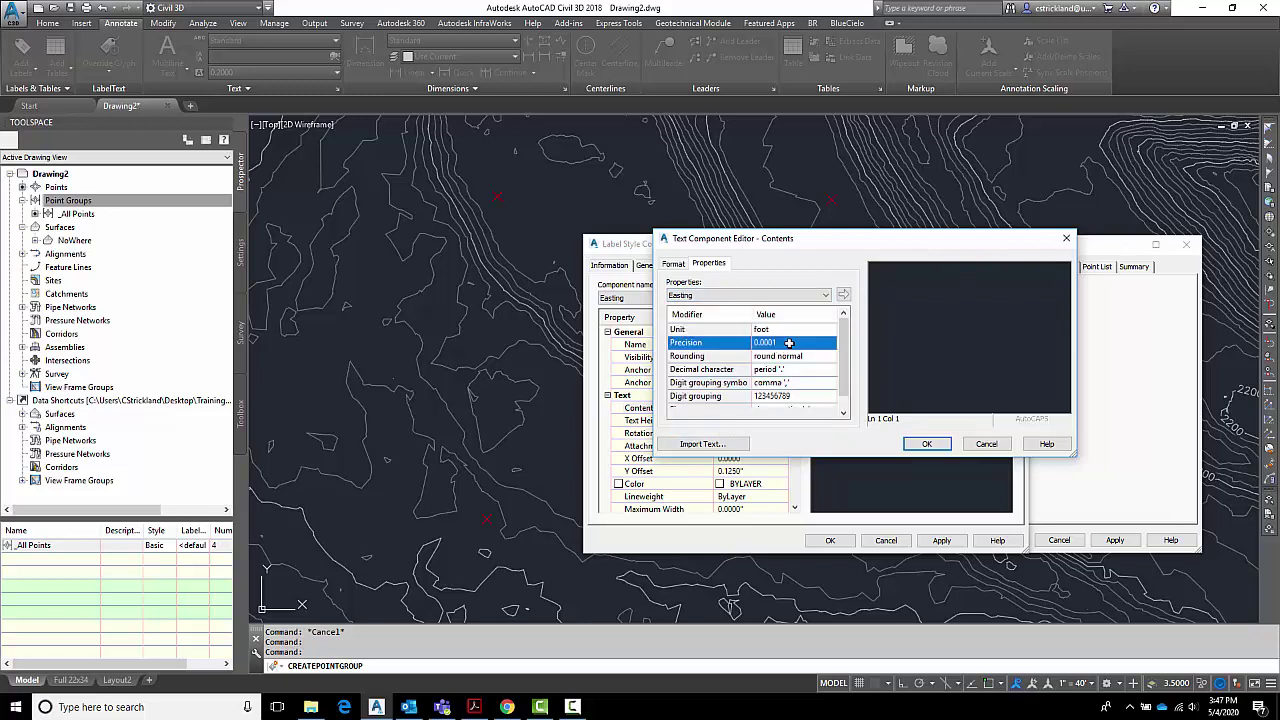
click(789, 343)
click(780, 354)
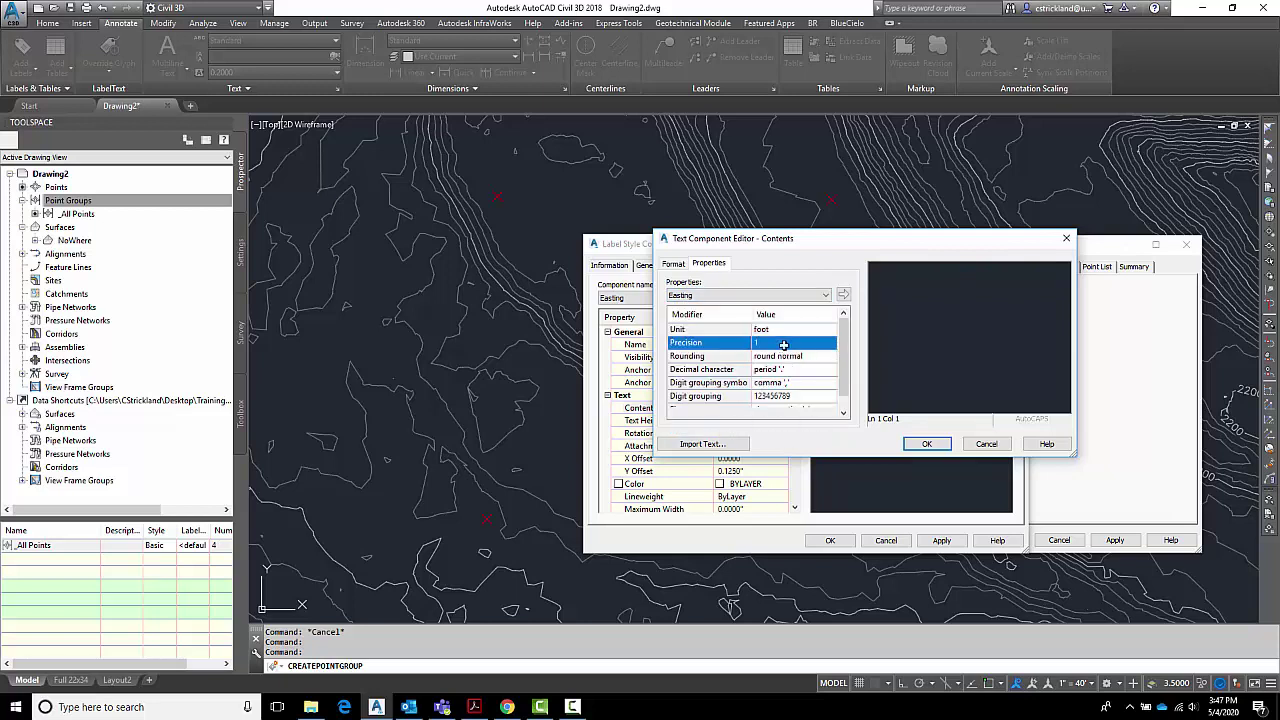
click(843, 296)
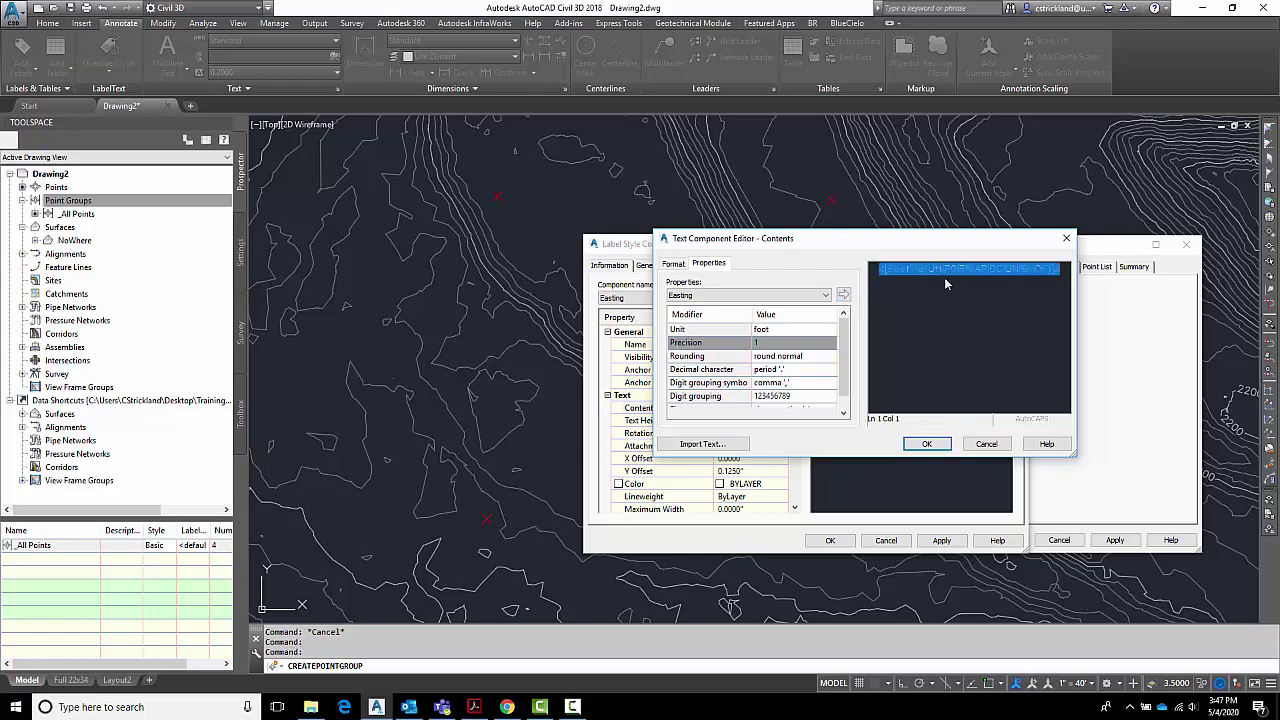
click(891, 300)
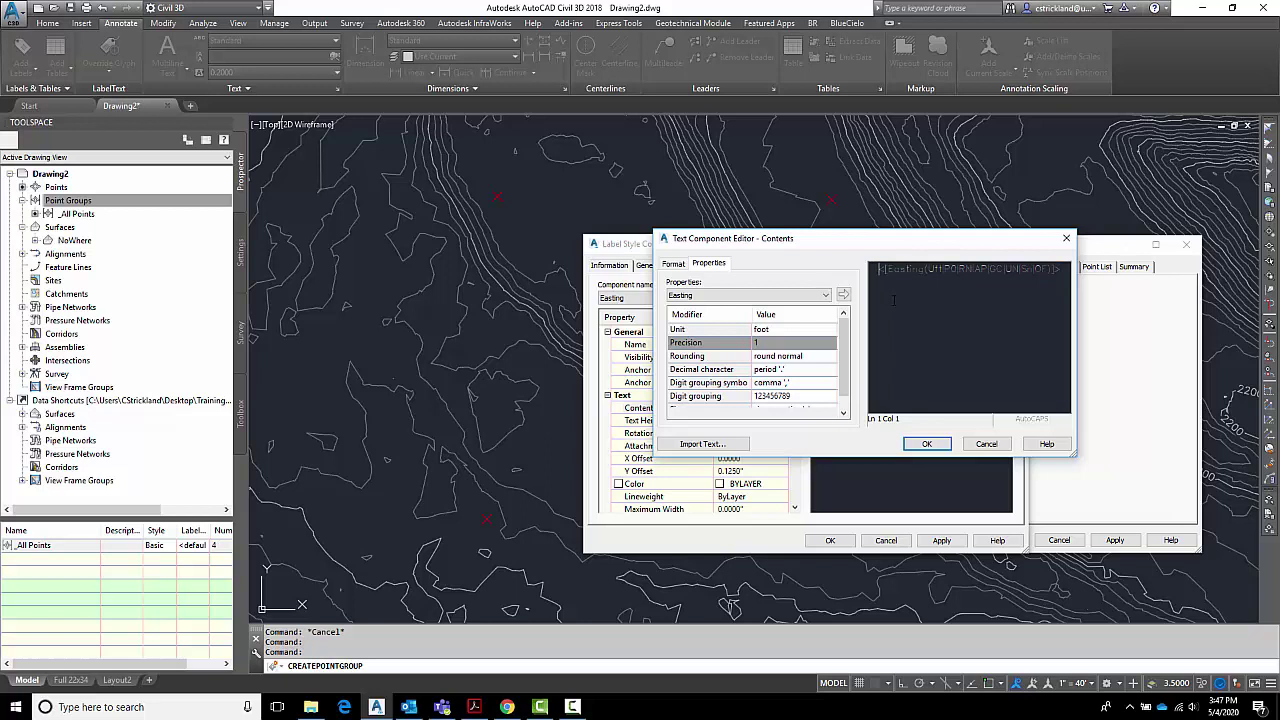
text(E:)
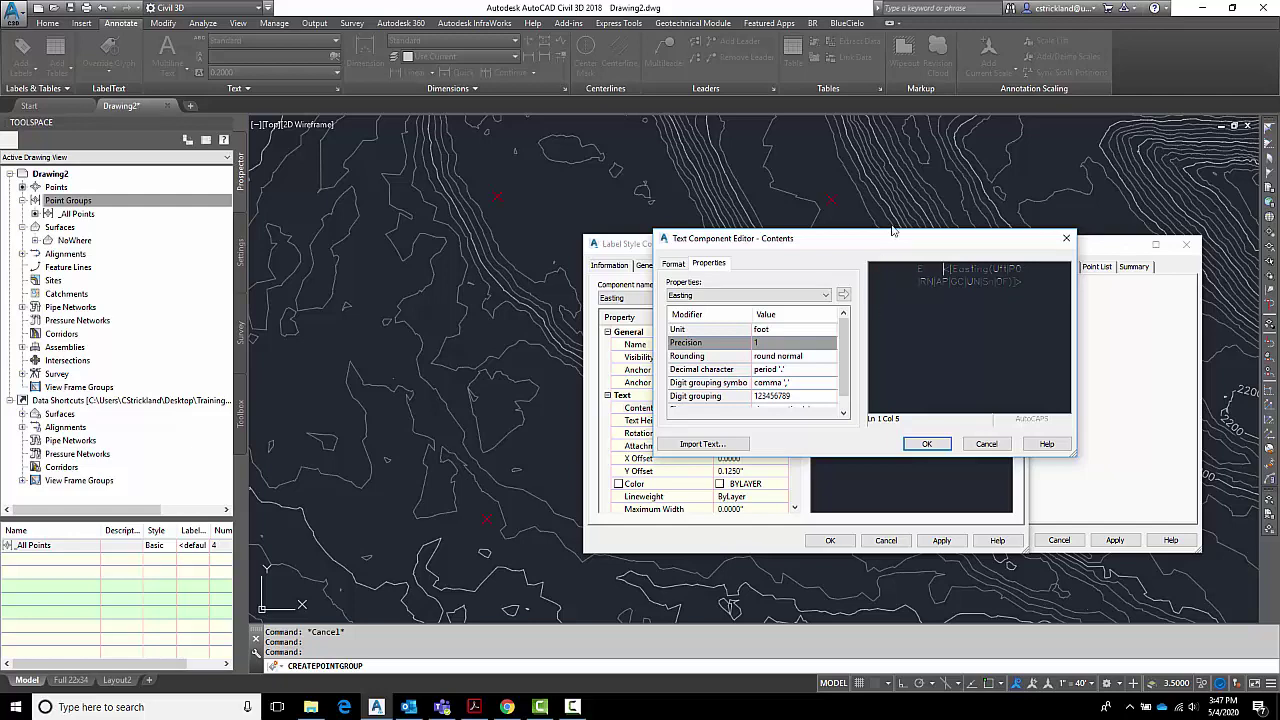
click(927, 443)
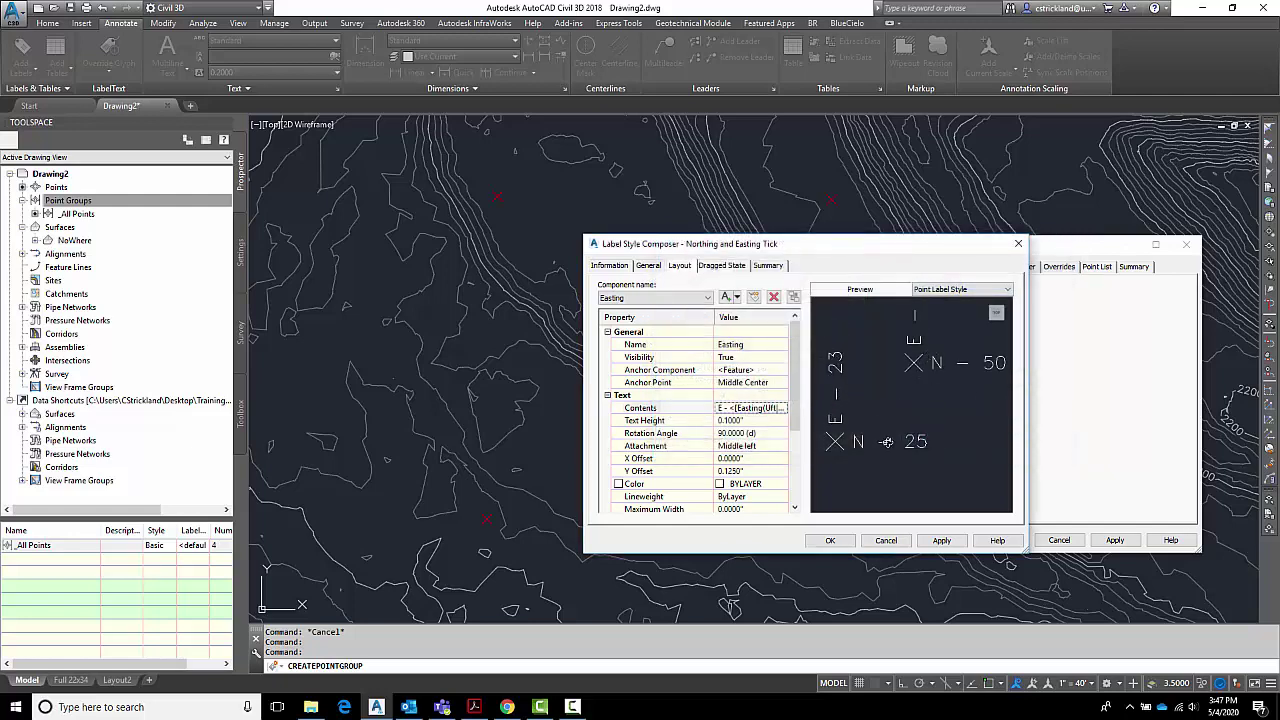
Step: Accept the label style, create the Tick point group, and select it in Prospector
click(831, 541)
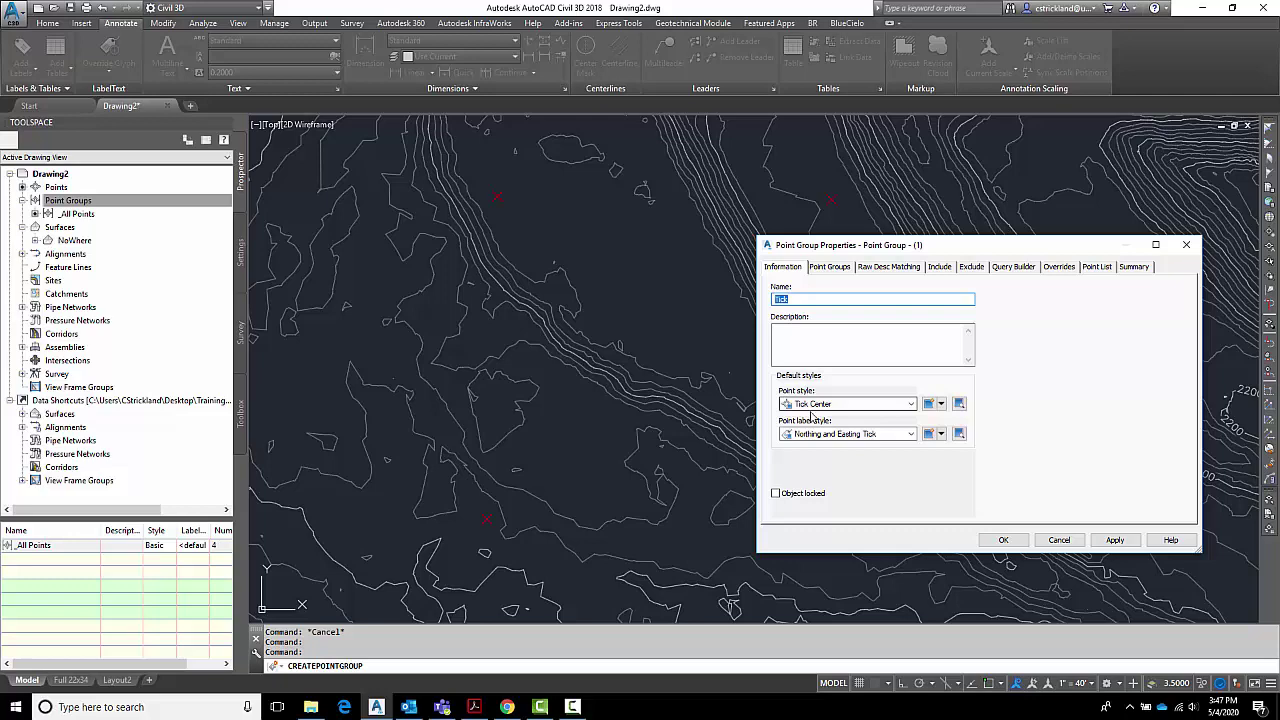
click(1003, 543)
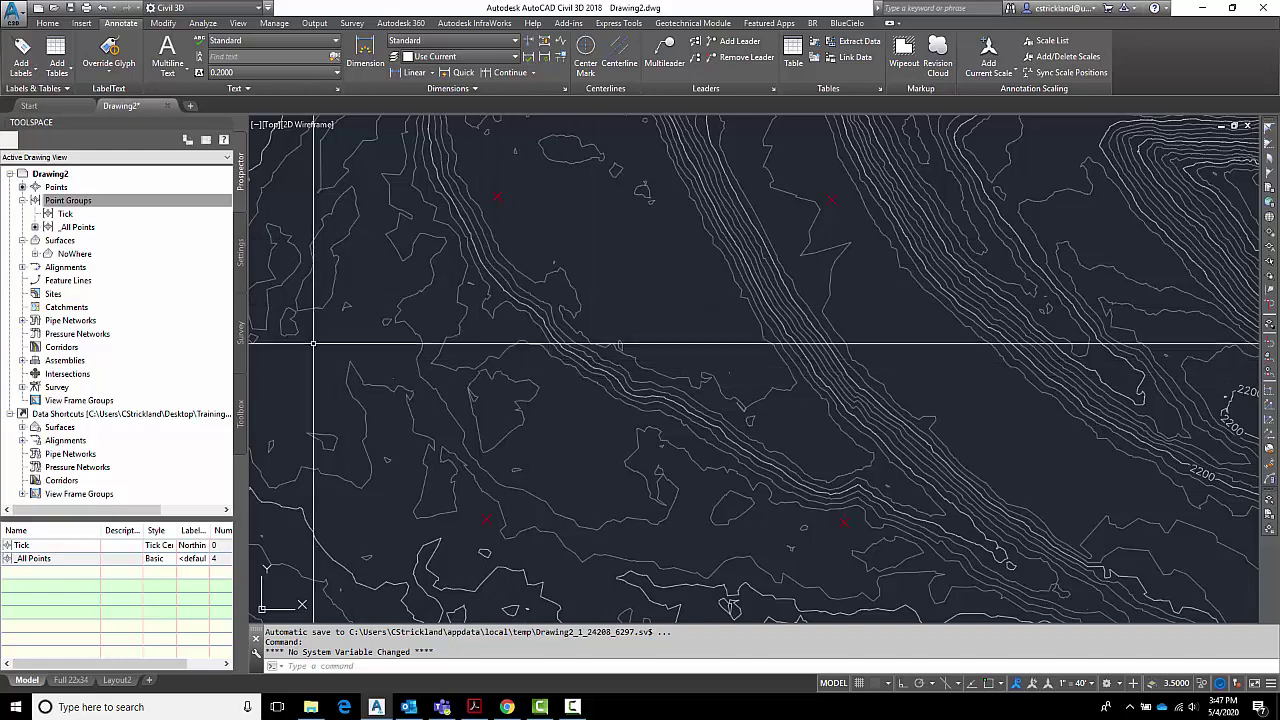
click(64, 214)
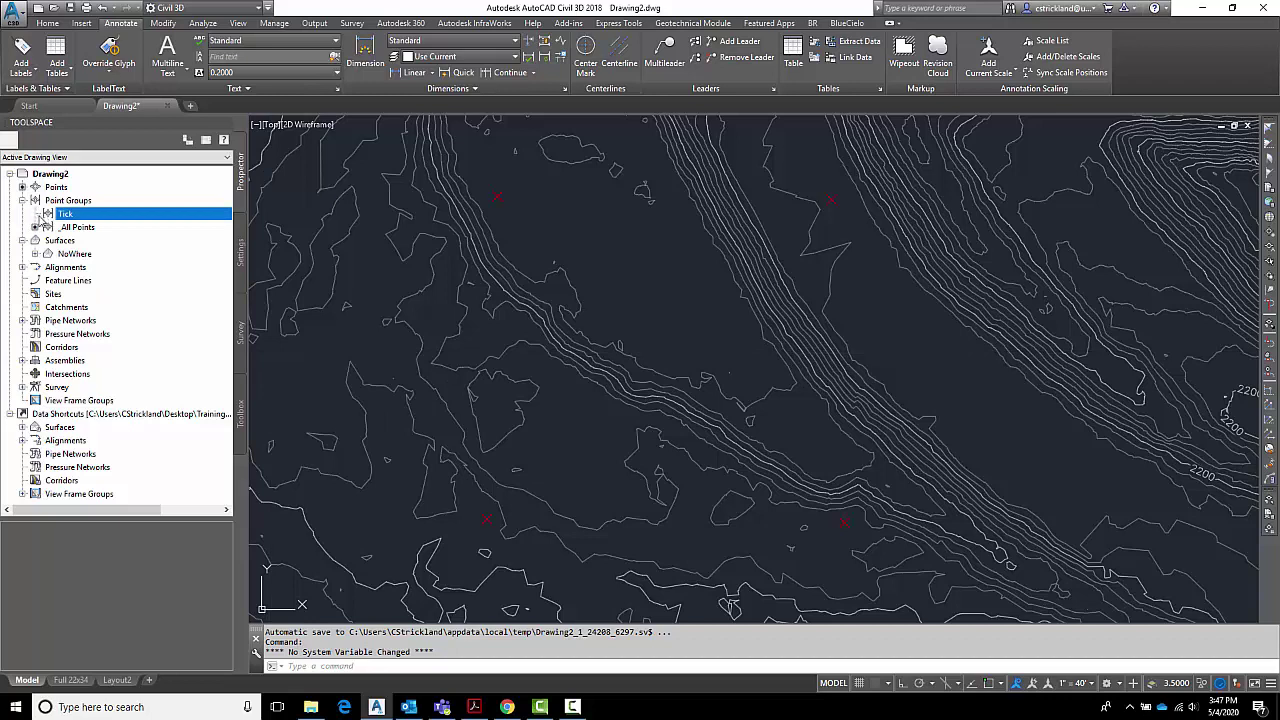
Step: Make the Tick group include points by raw description Tick, checking that points 1–4 appear
right_click(73, 218)
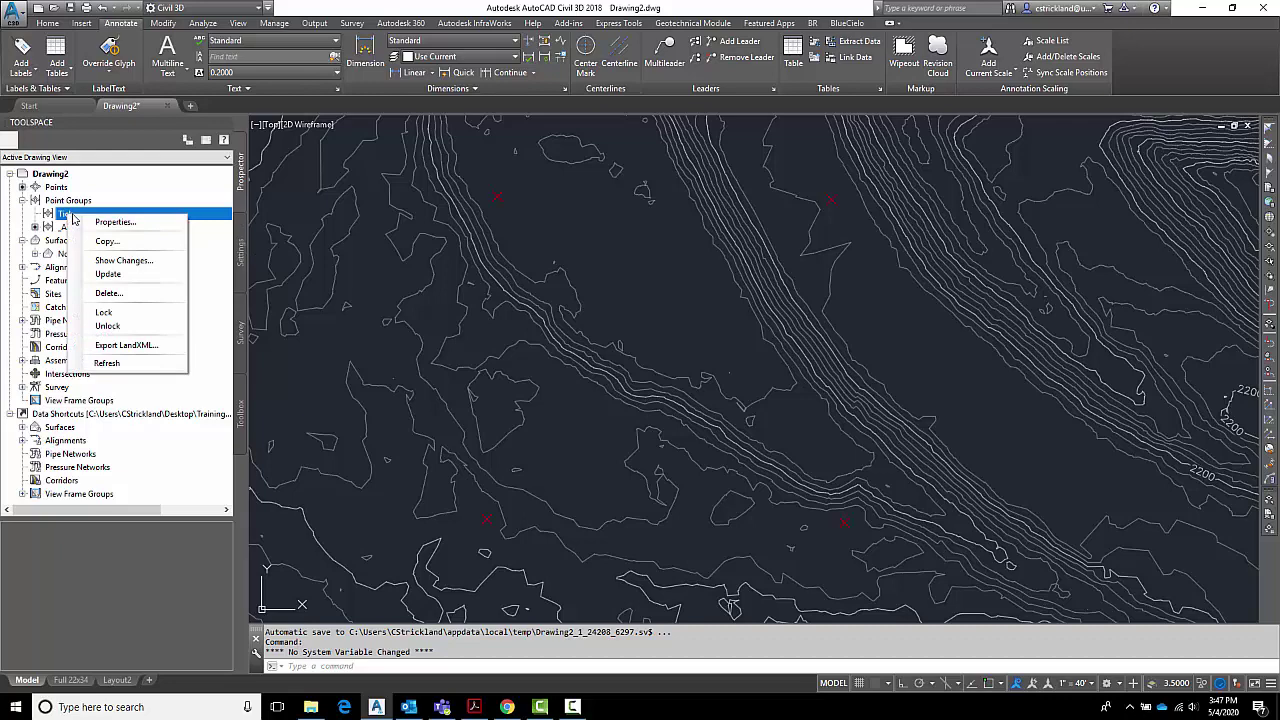
click(112, 222)
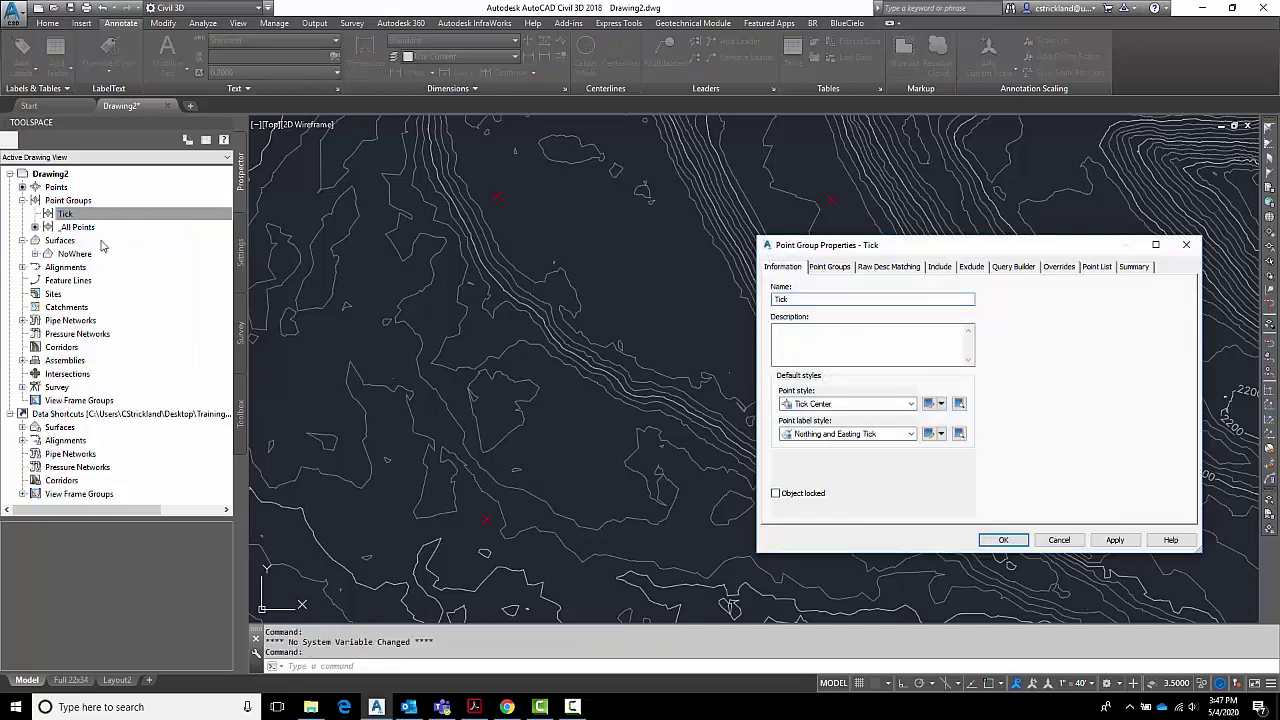
click(939, 269)
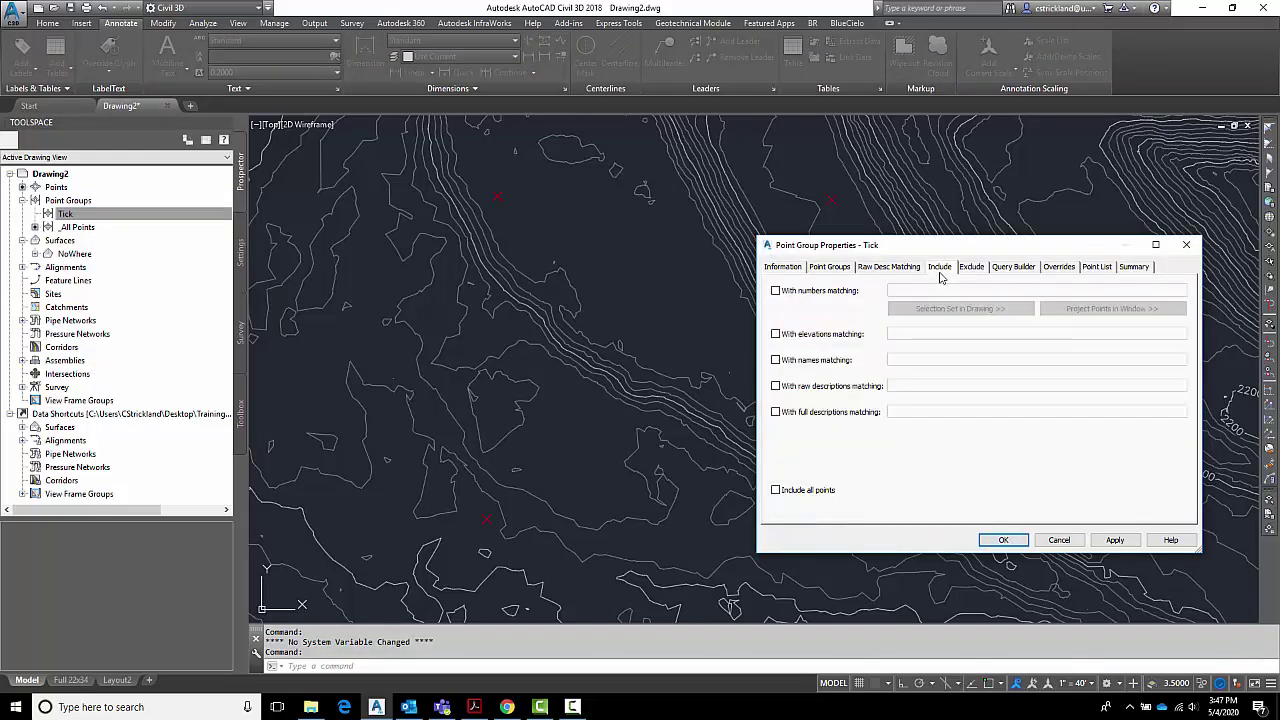
click(776, 386)
click(918, 384)
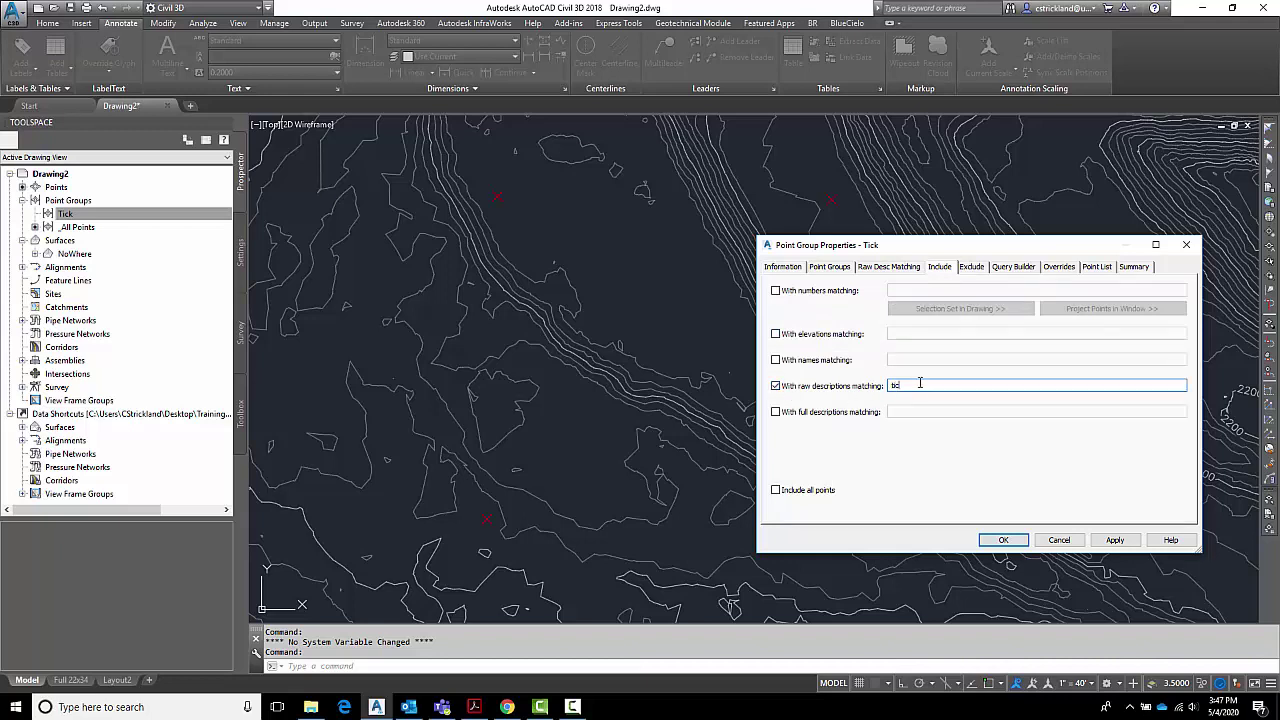
click(1098, 268)
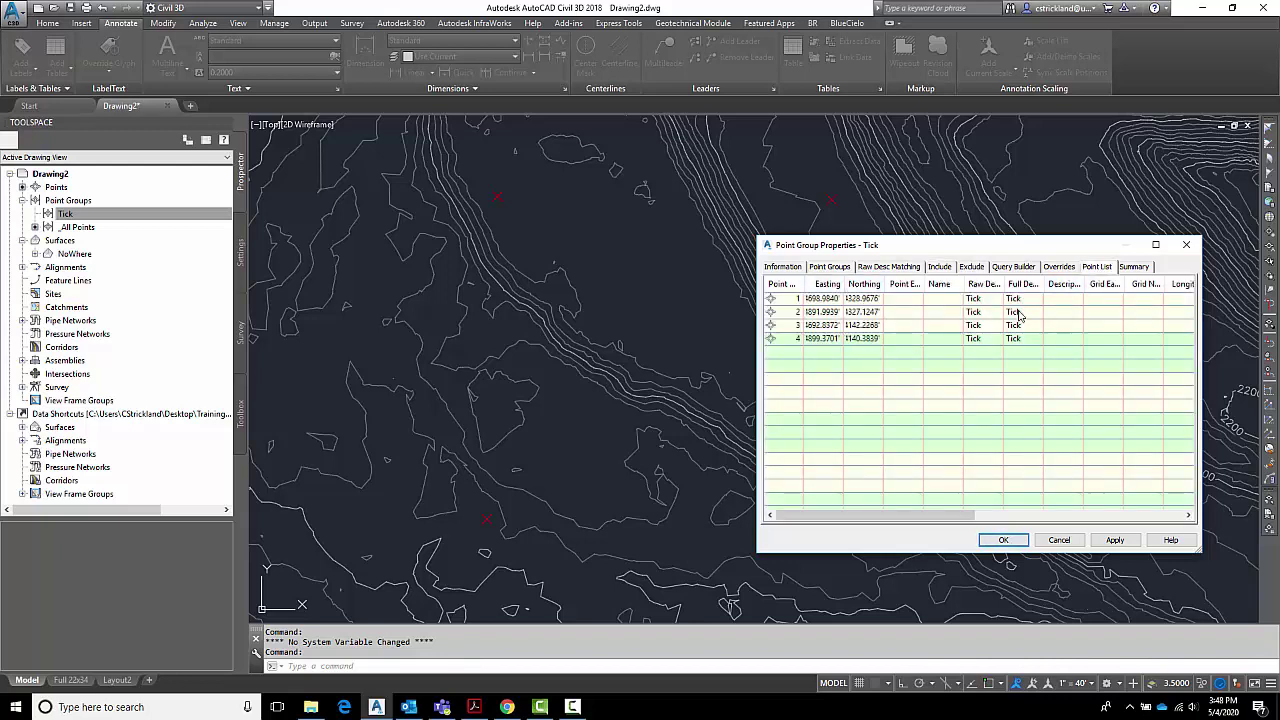
click(1003, 540)
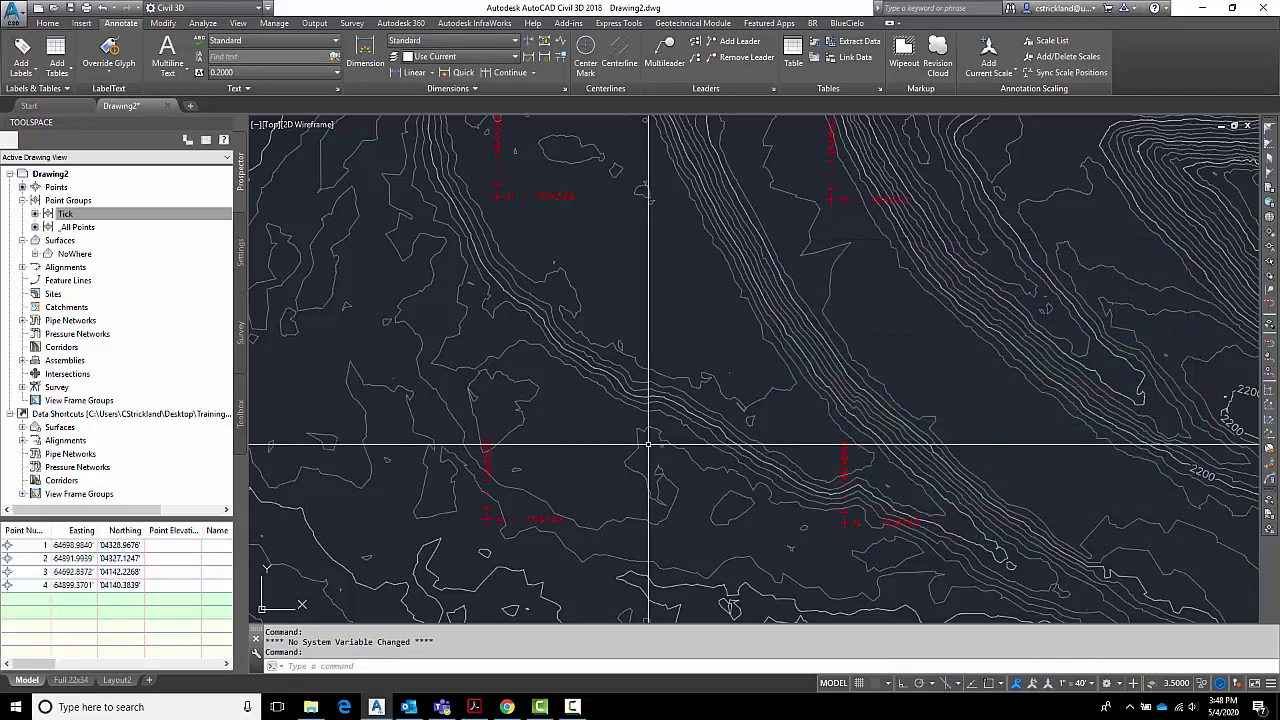
Step: Zoom and pan across the contour map to view all four Tick point labels
scroll(509, 520, up, 3)
scroll(657, 457, down, 2)
scroll(623, 457, up, 6)
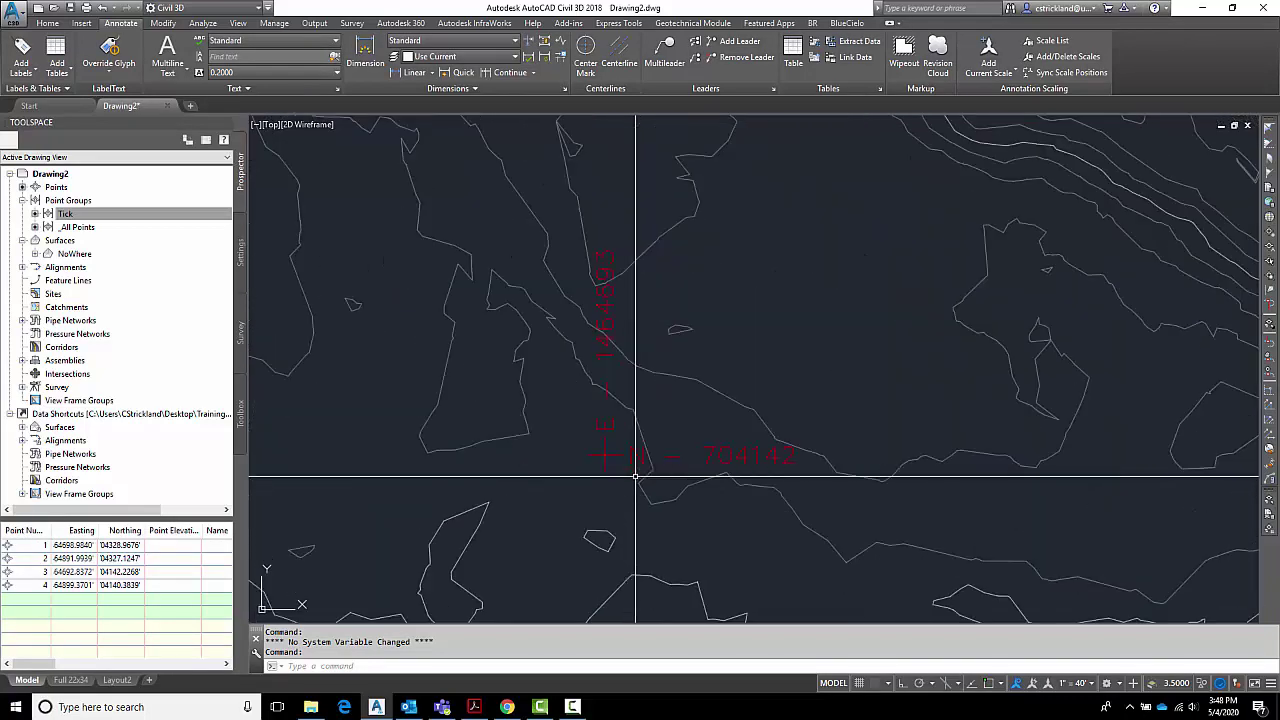
middle_drag(663, 377, 692, 438)
scroll(551, 343, down, 2)
scroll(586, 229, up, 2)
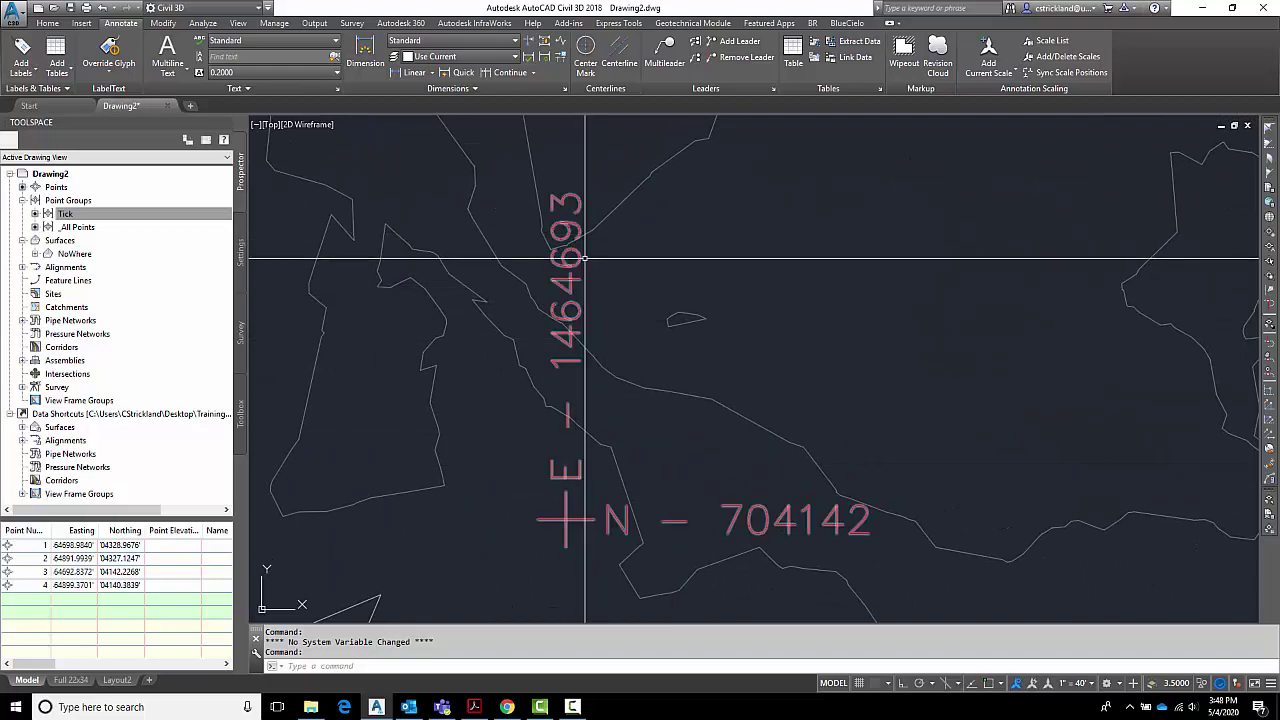
scroll(709, 277, down, 3)
middle_drag(709, 277, 762, 327)
scroll(684, 372, down, 5)
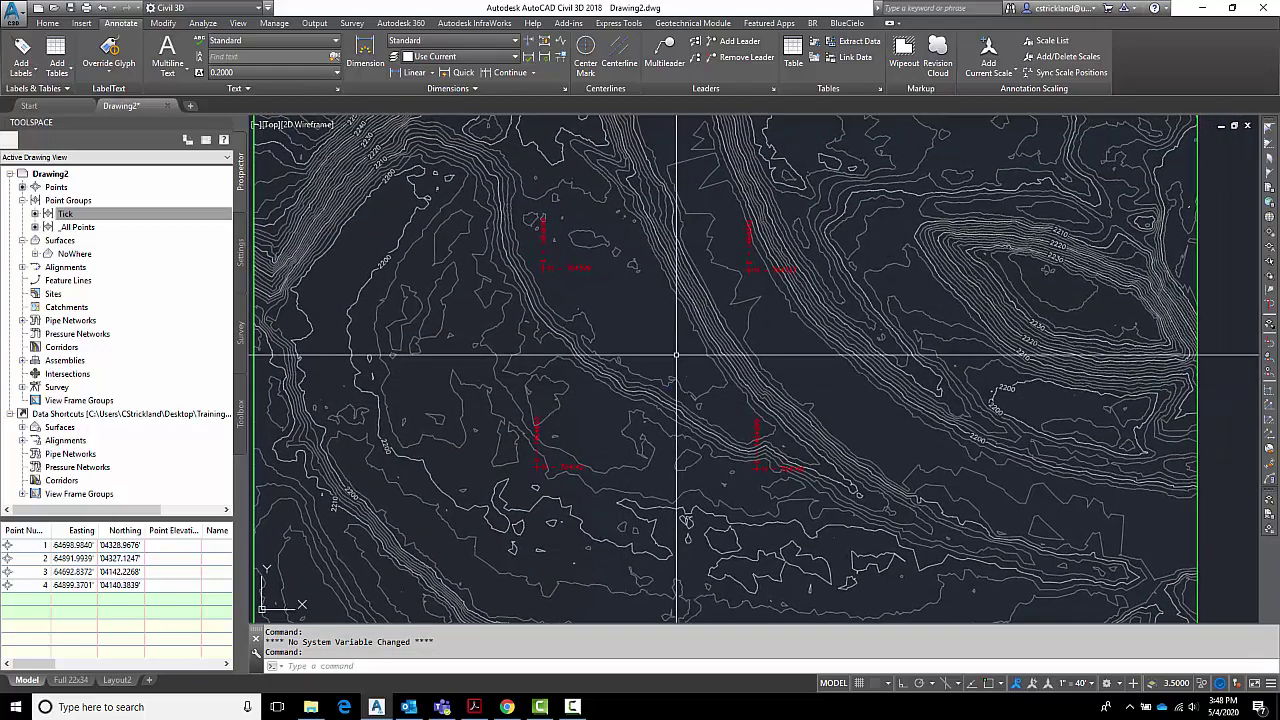
scroll(600, 346, up, 1)
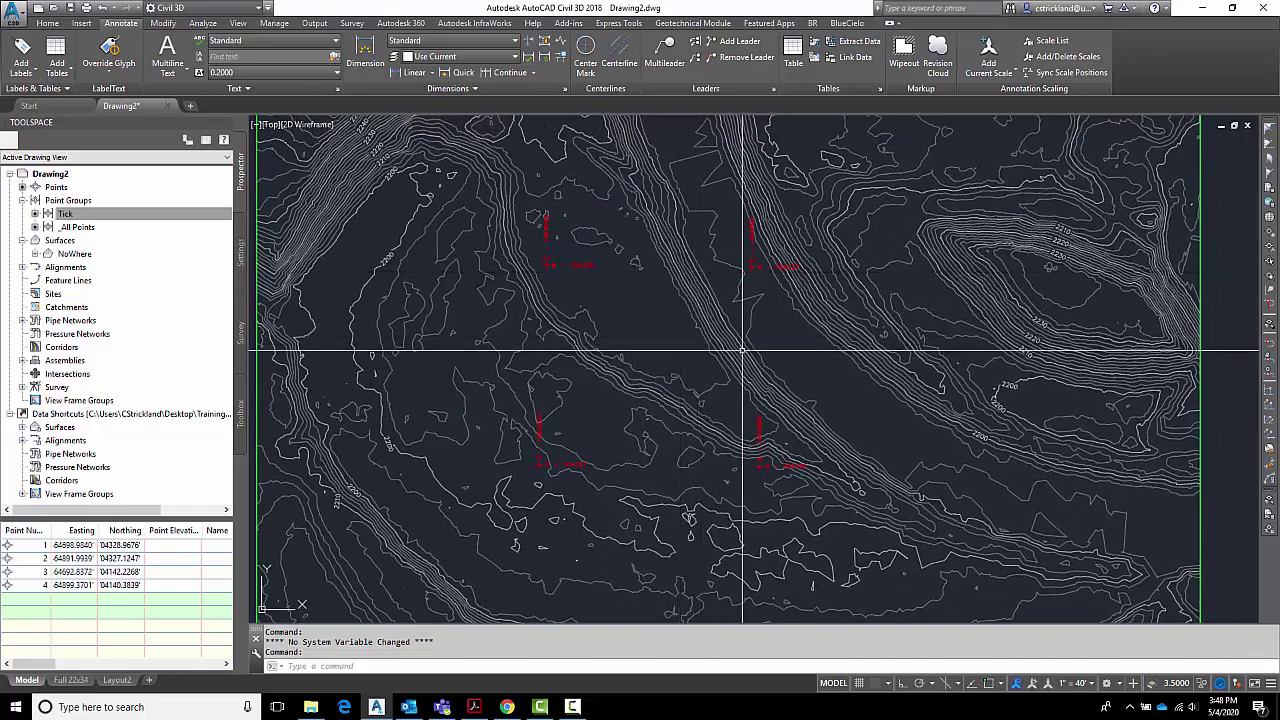
scroll(742, 350, up, 3)
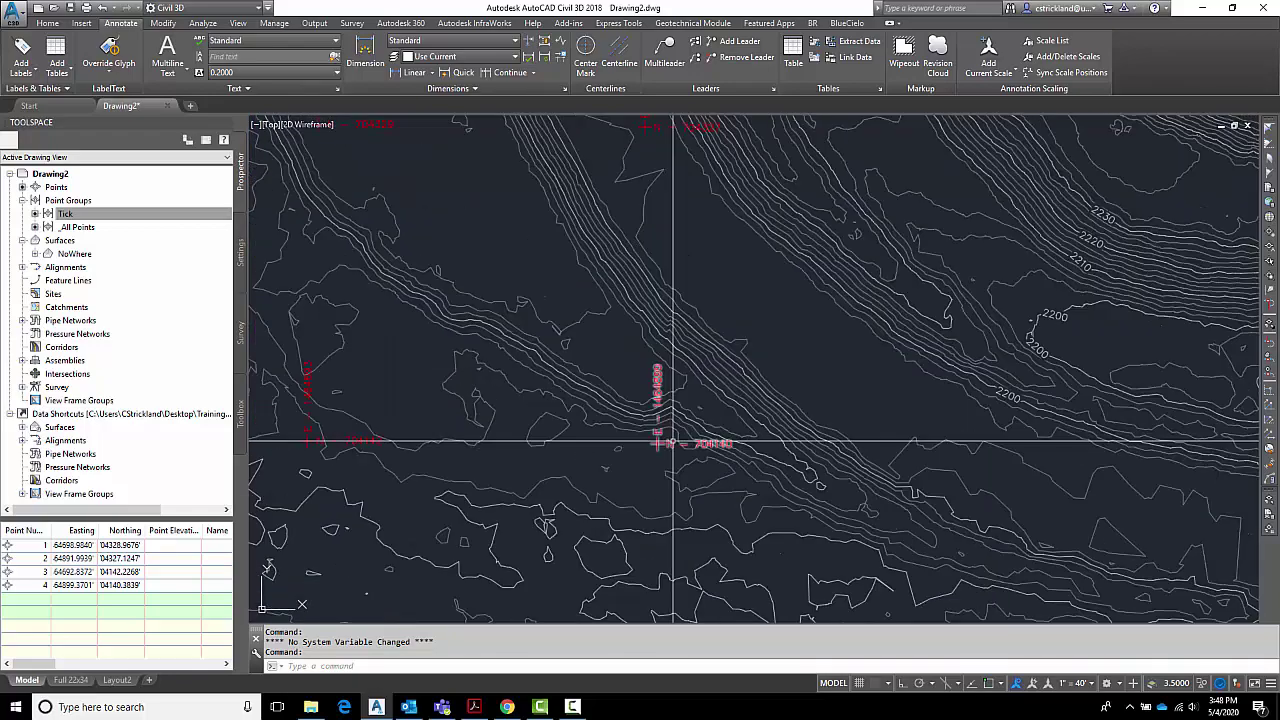
scroll(771, 457, down, 3)
shift+middle_drag(771, 457, 631, 450)
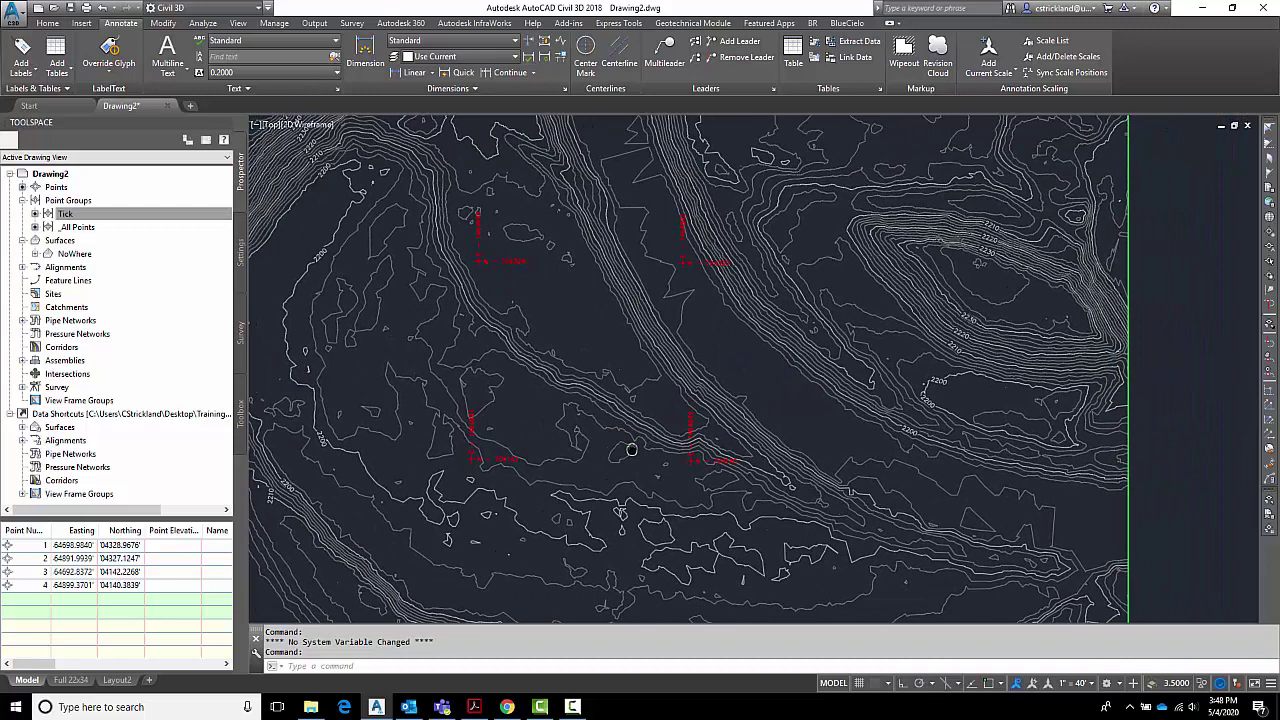
Step: Change point 3's coordinates to Easting 1464690 and Northing 704140 in its properties
click(502, 460)
right_click(524, 458)
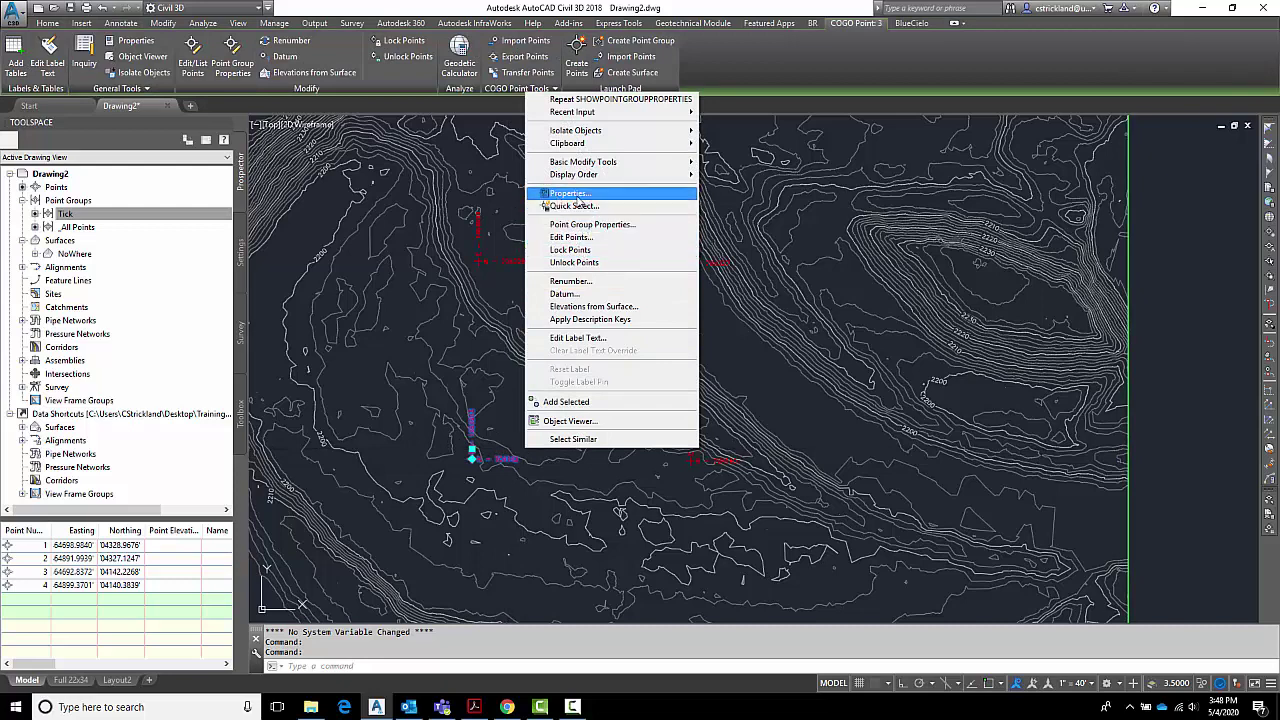
click(567, 195)
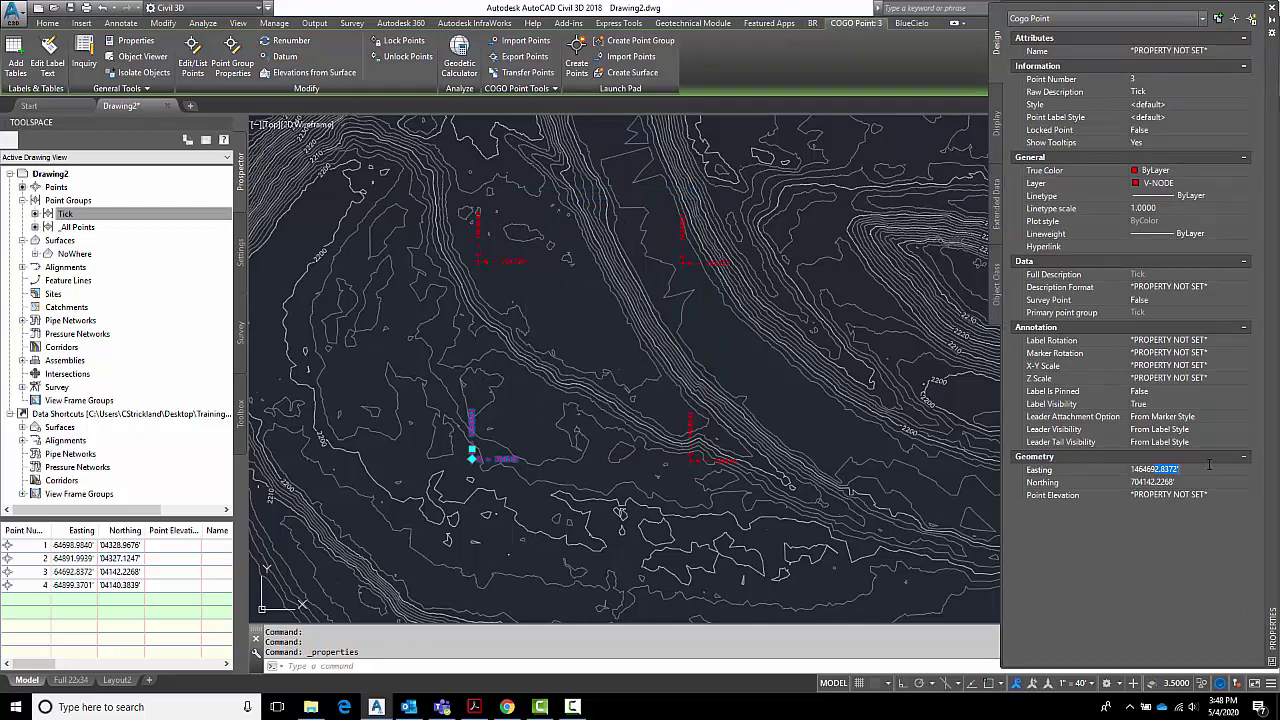
text(0)
click(1157, 484)
text(0)
key(Return)
key(shift+Tab)
key(Escape)
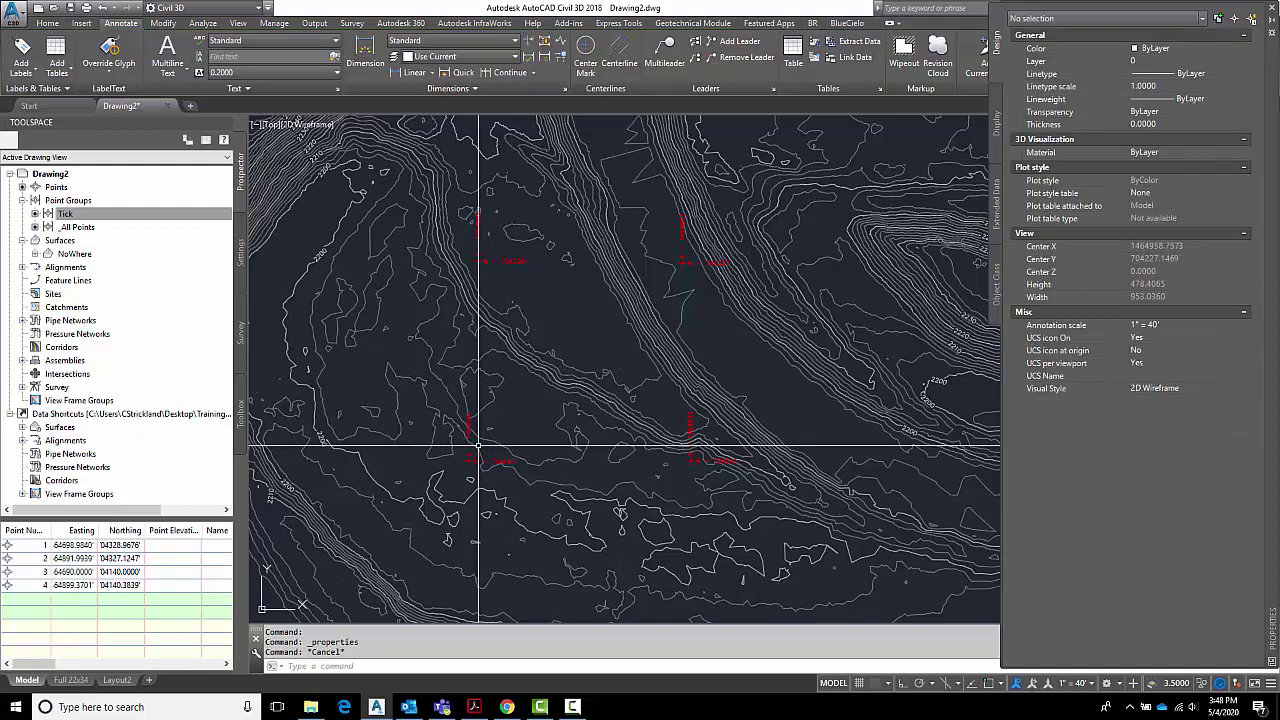
scroll(463, 461, up, 2)
scroll(463, 461, up, 3)
scroll(480, 445, down, 1)
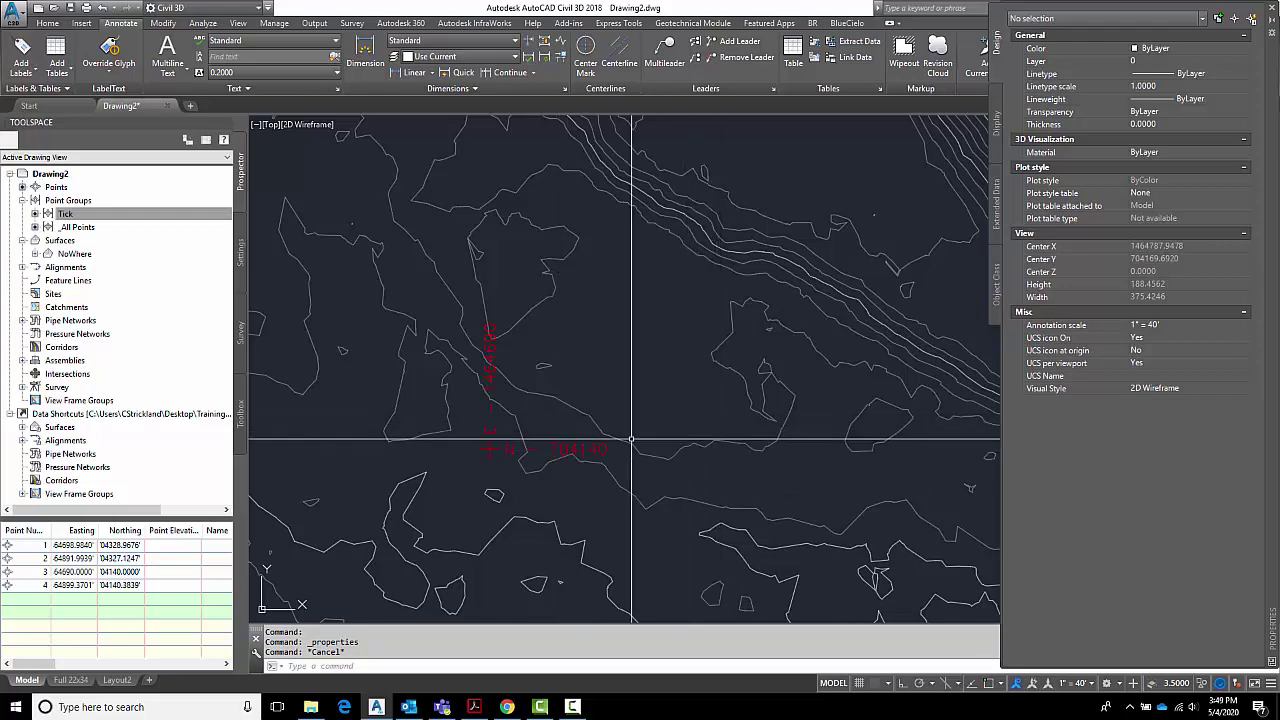
scroll(631, 438, down, 3)
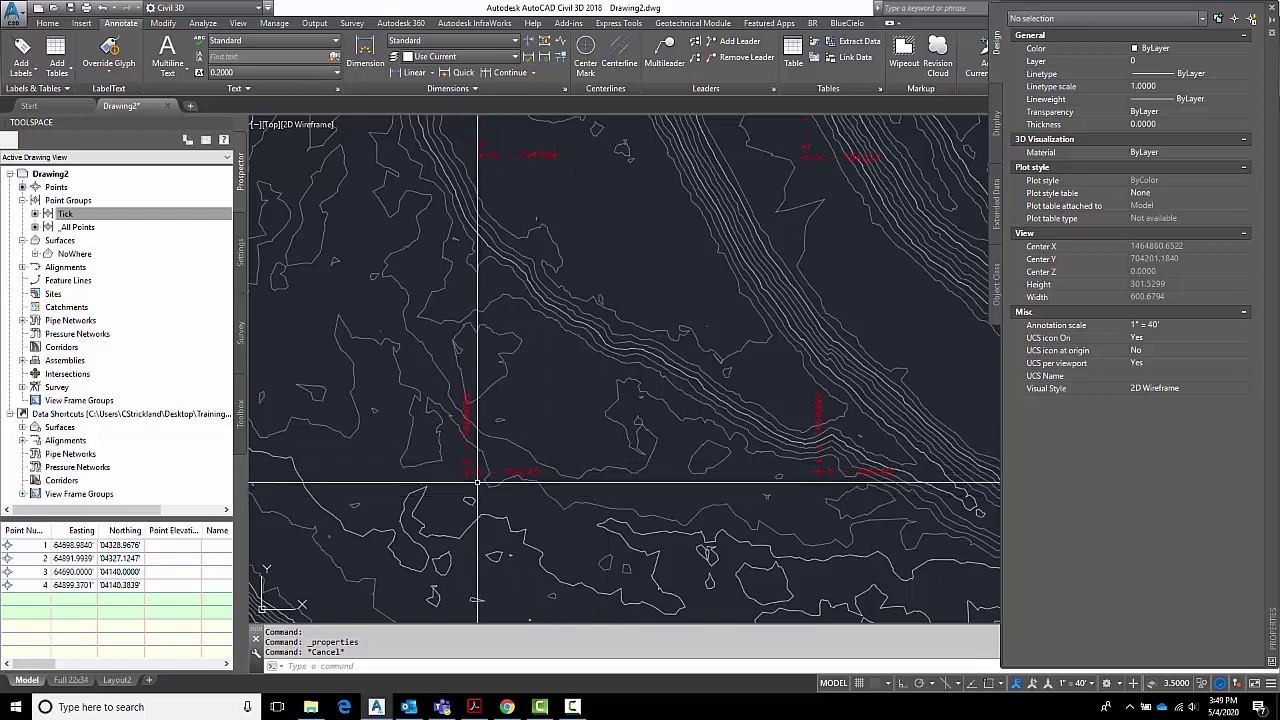
Step: Set Background Mask to True for the Northing text in the Tick group's label style
click(212, 314)
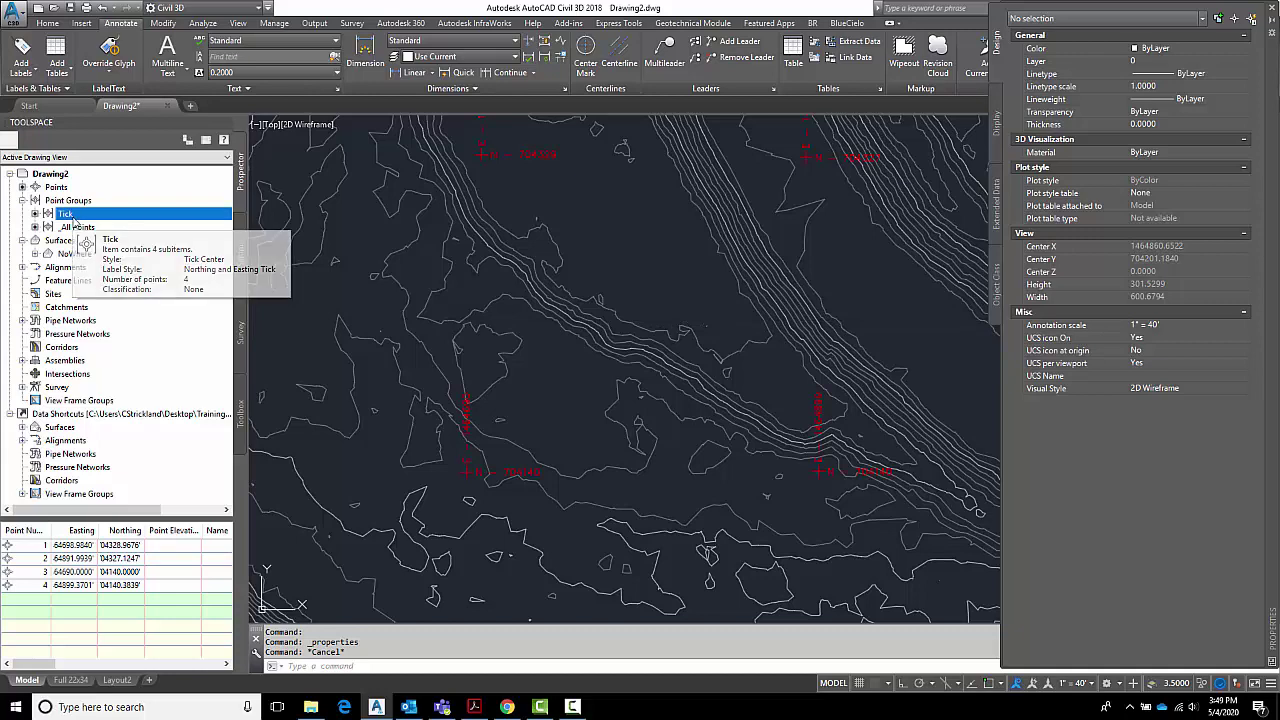
right_click(98, 215)
click(141, 224)
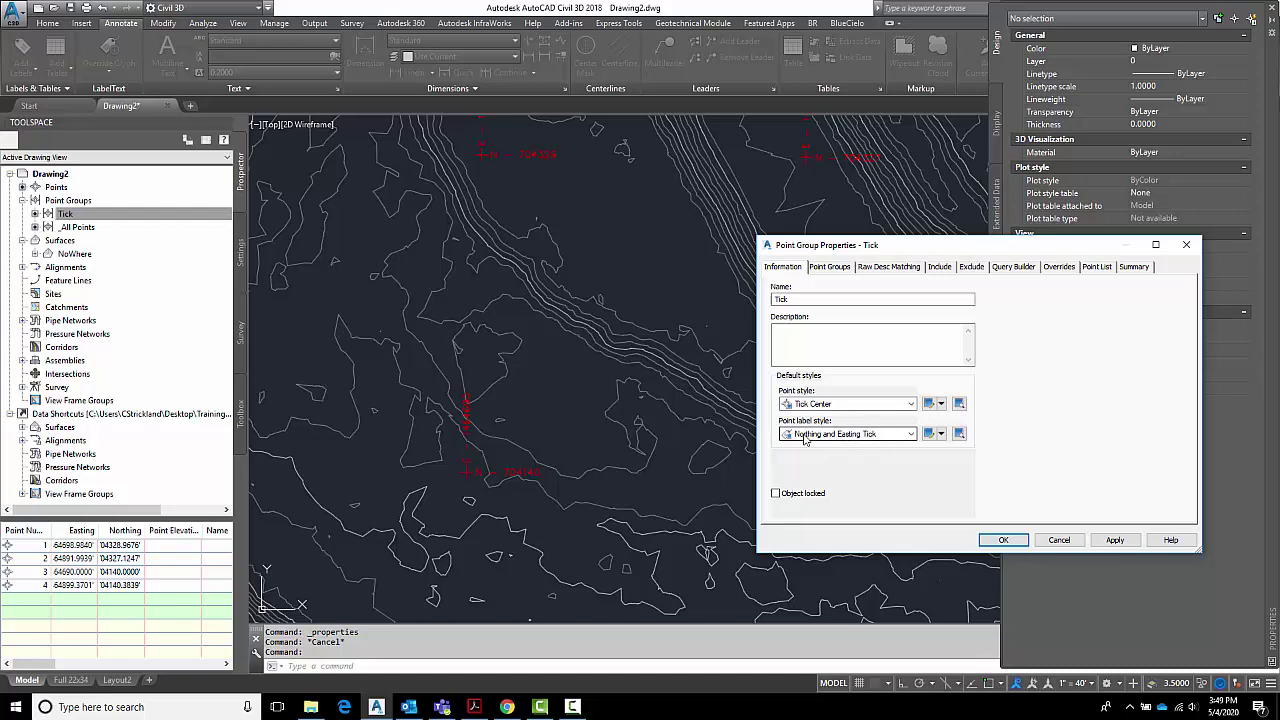
click(929, 434)
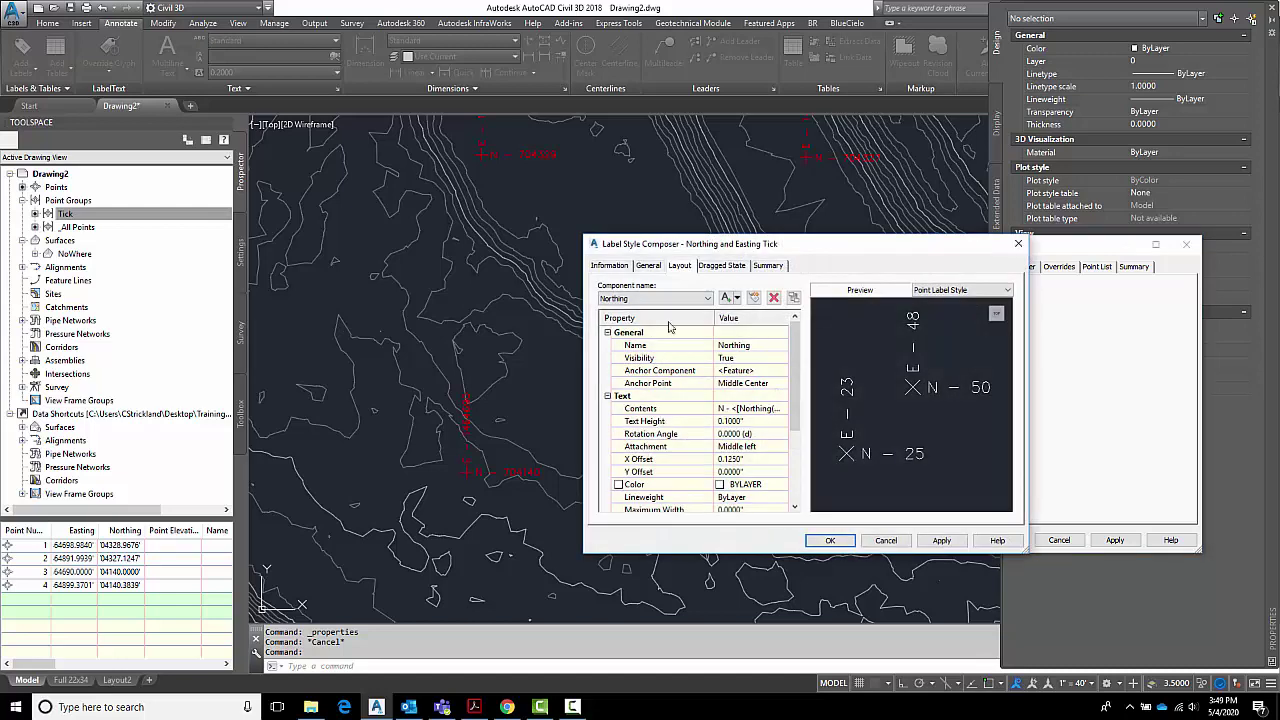
click(678, 268)
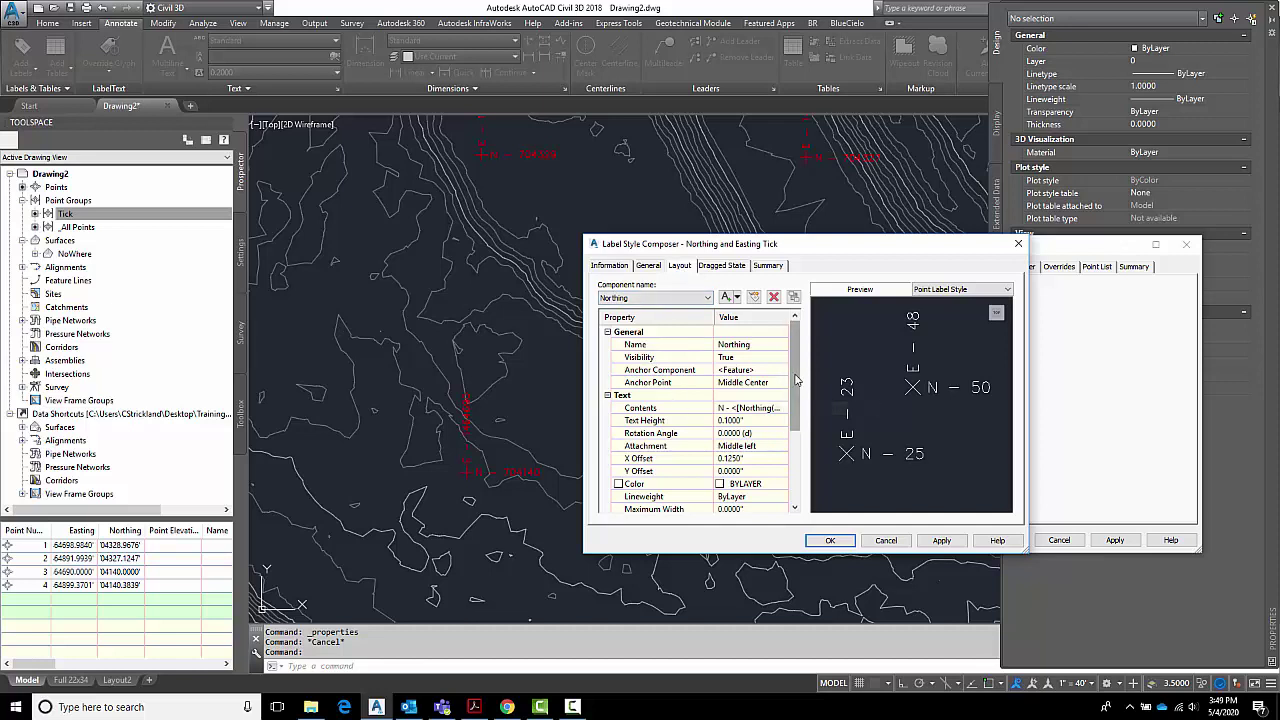
drag(798, 380, 800, 474)
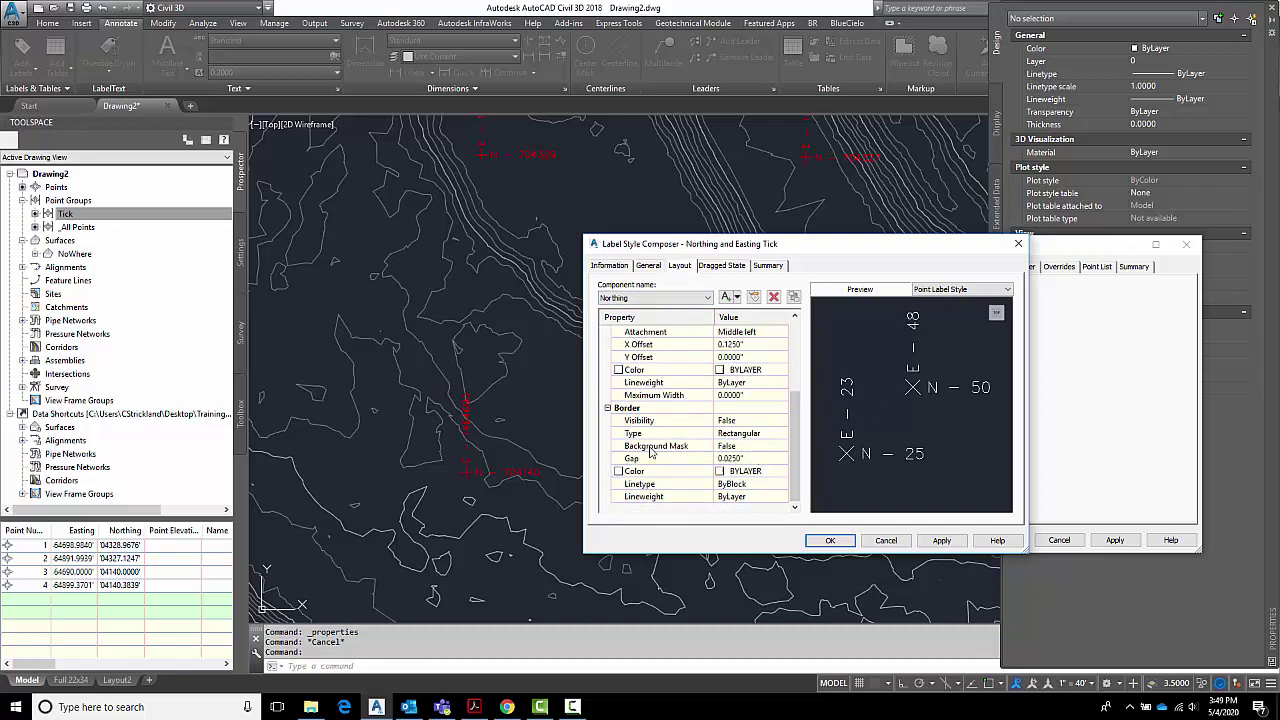
click(749, 447)
click(749, 447)
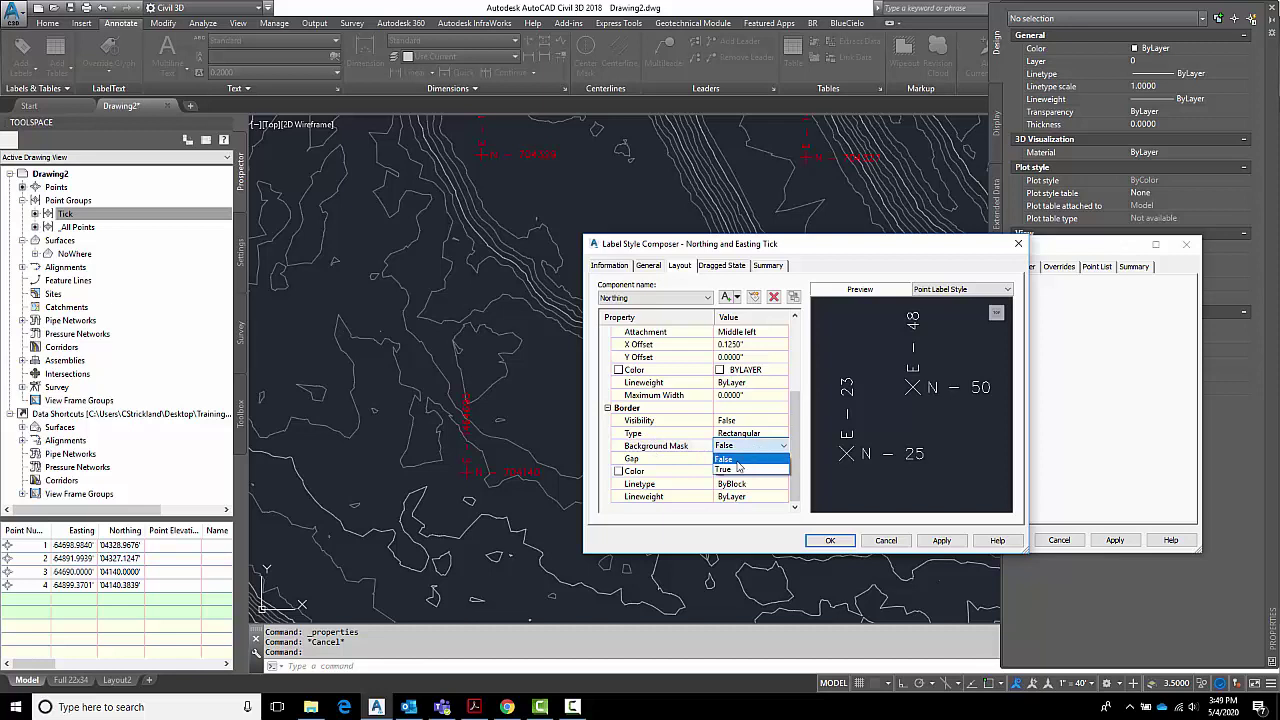
click(737, 469)
Step: Set Background Mask to True for the Easting text, then save the style and point group
click(660, 298)
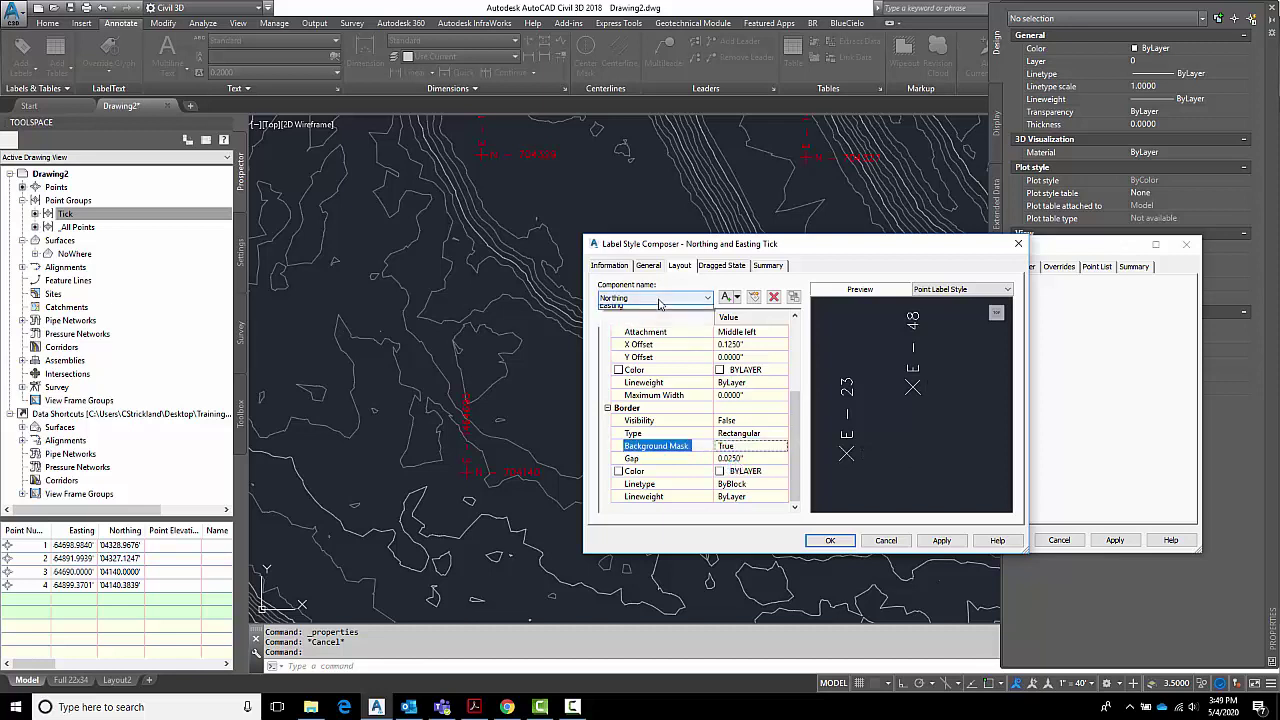
click(636, 319)
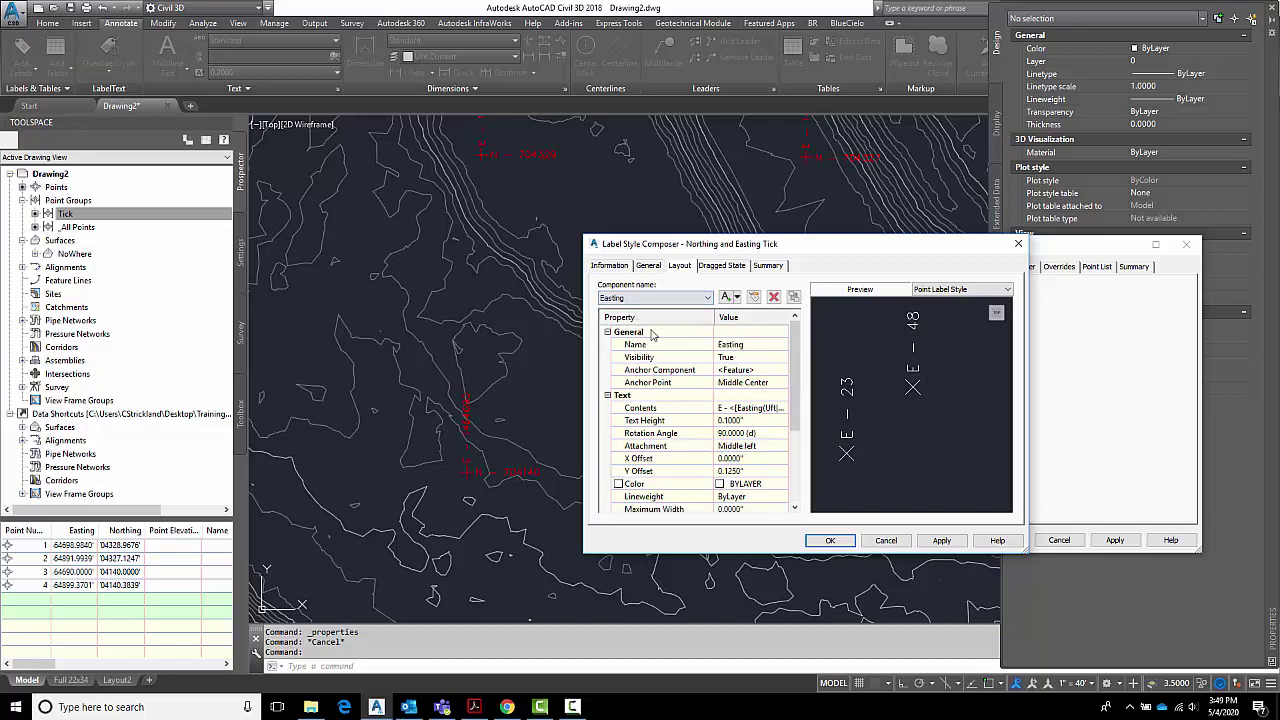
scroll(785, 480, down, 3)
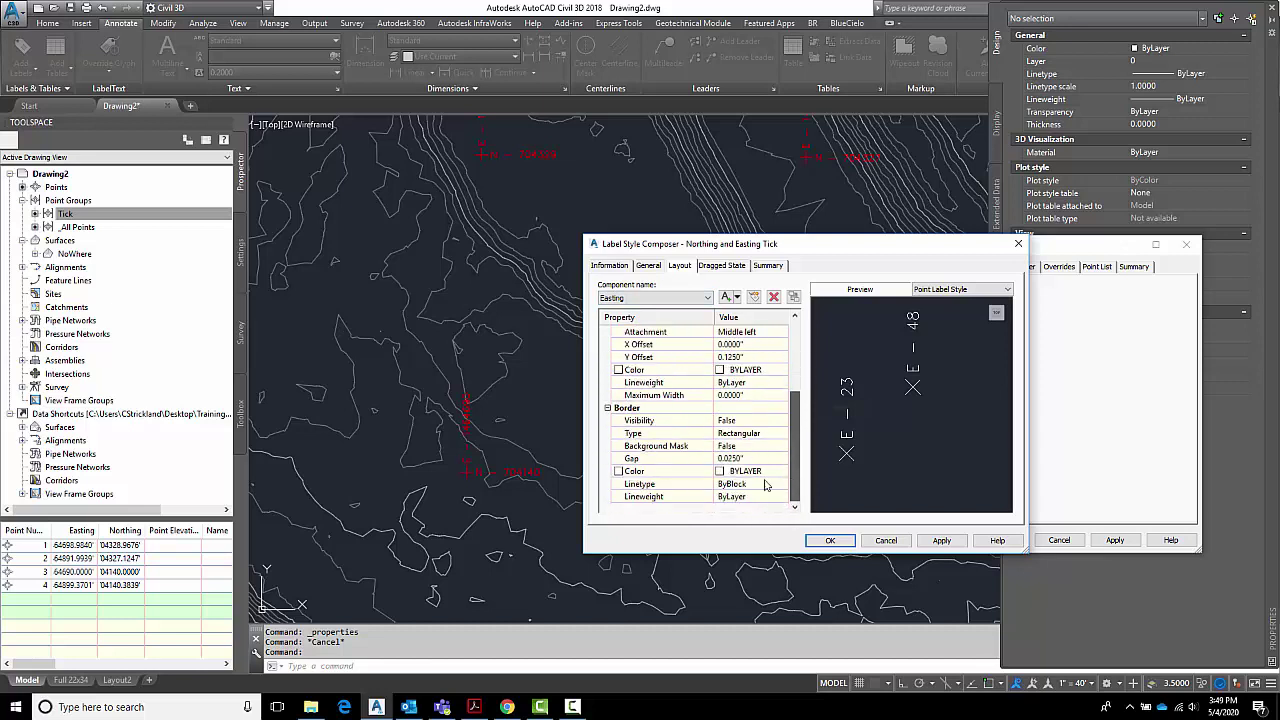
click(745, 446)
click(783, 446)
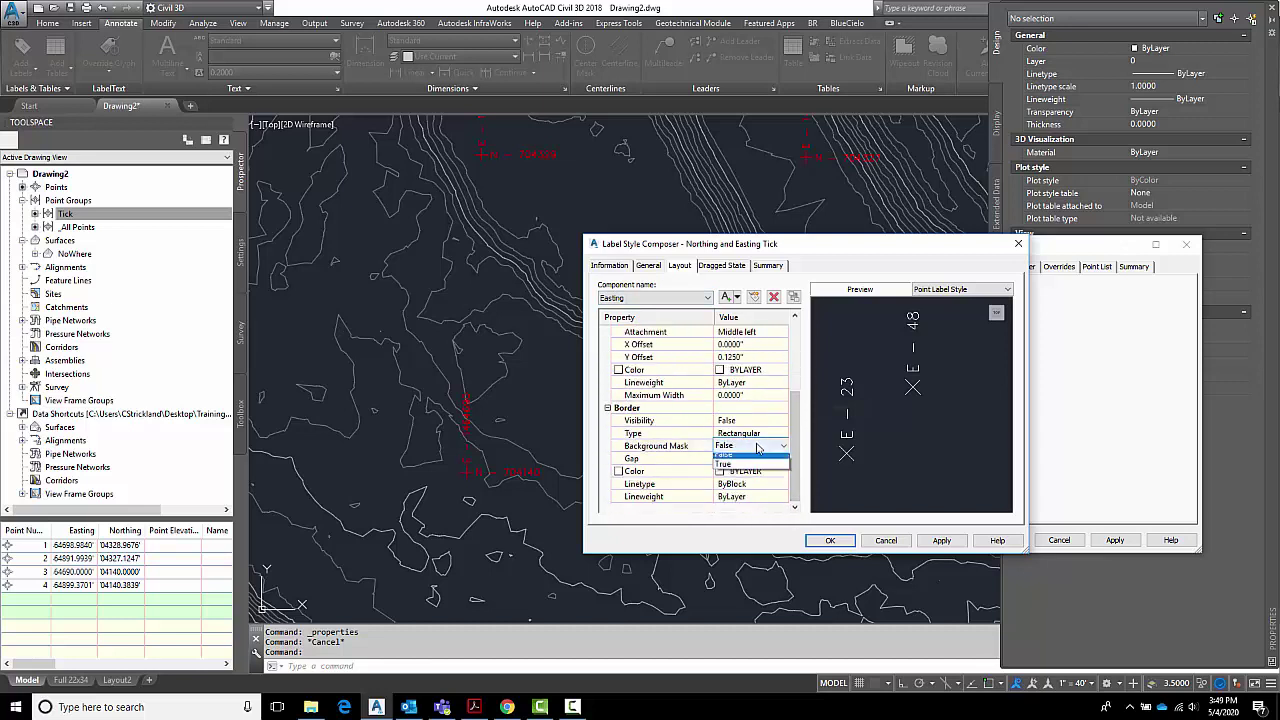
click(727, 470)
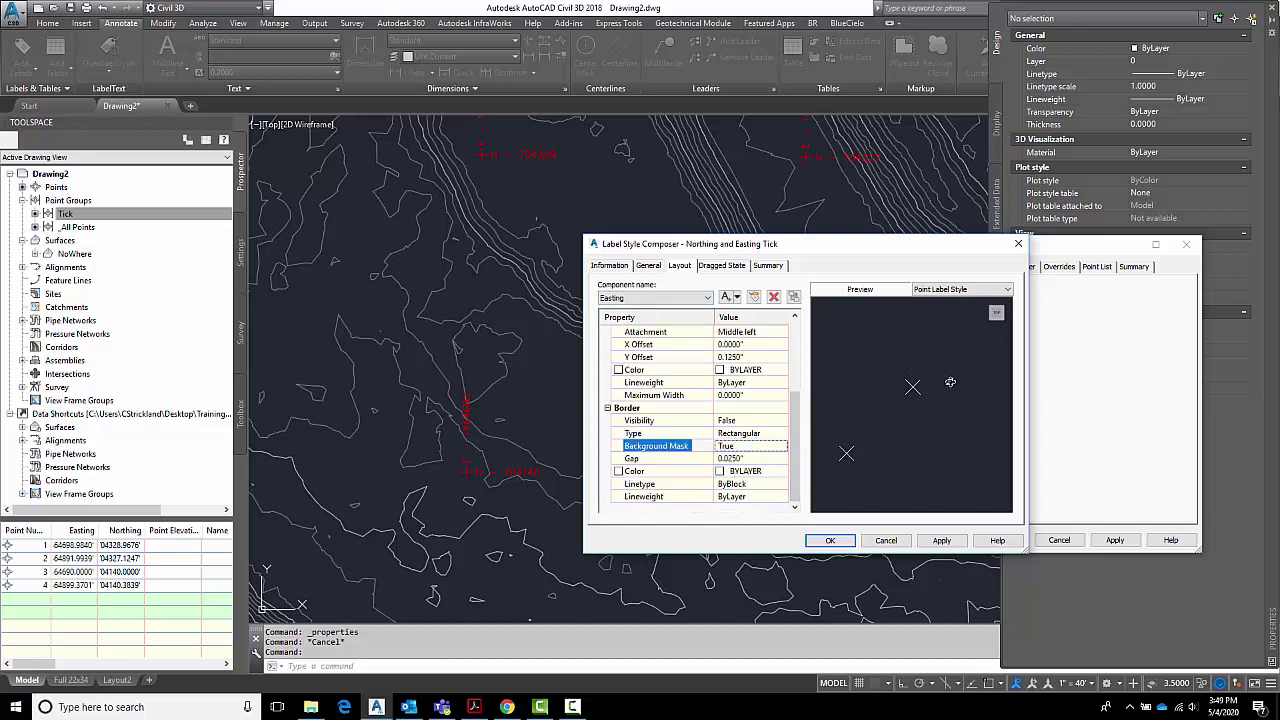
click(902, 438)
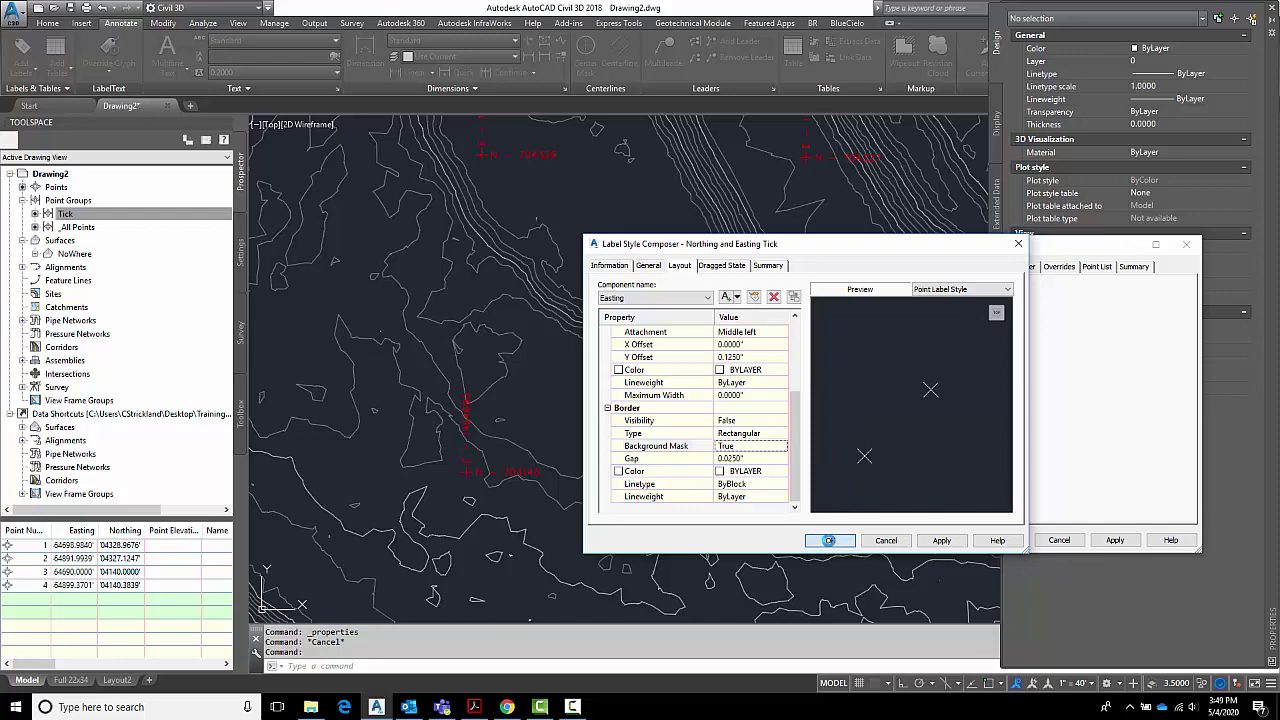
click(828, 540)
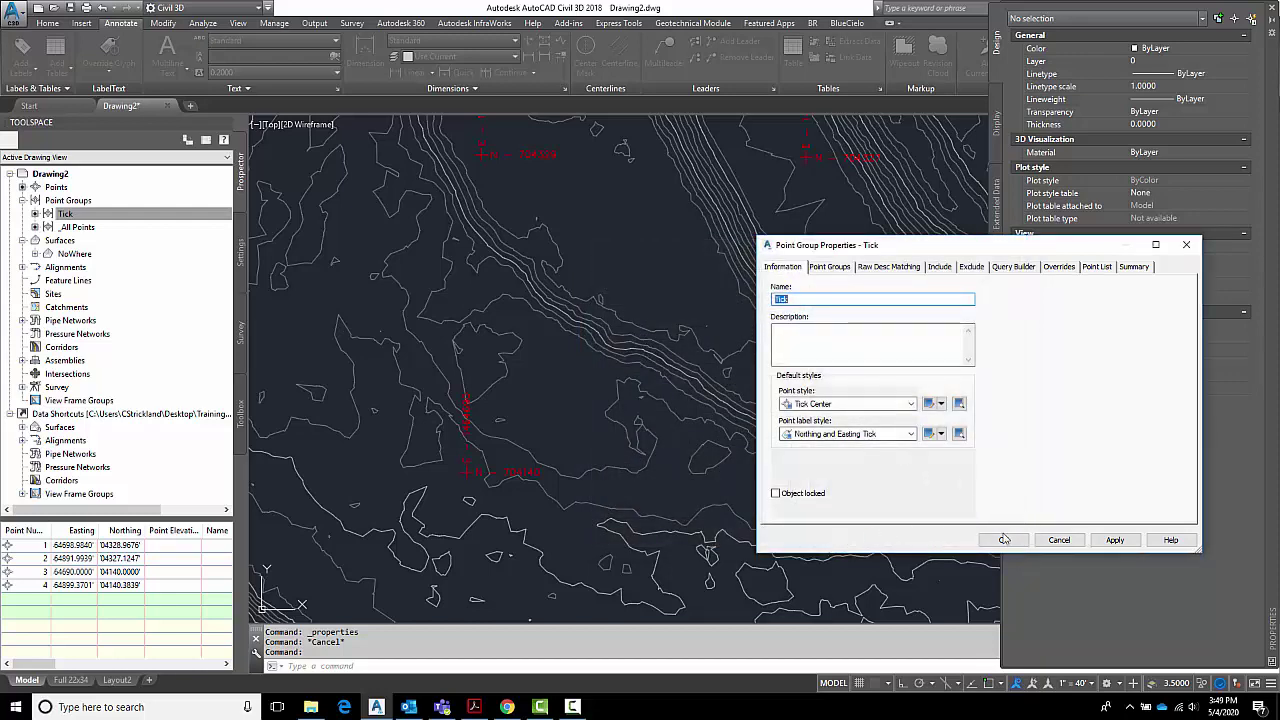
click(1004, 540)
scroll(849, 468, up, 3)
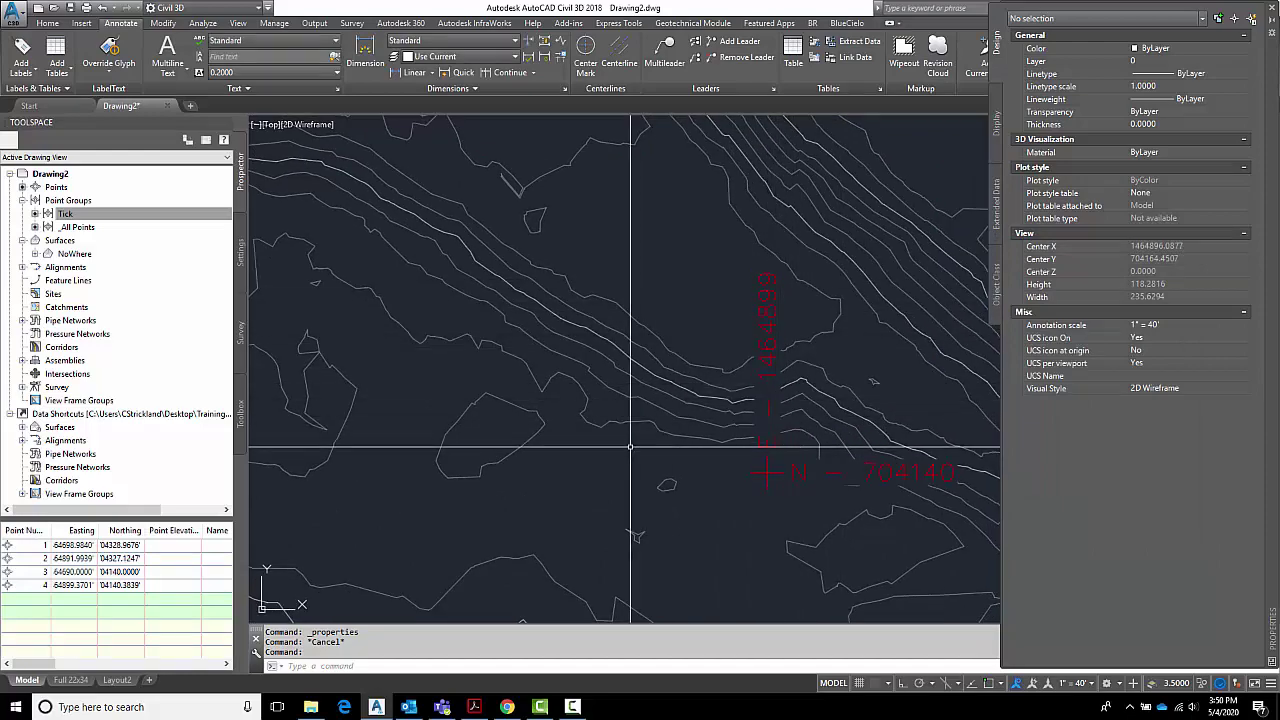
middle_drag(630, 447, 483, 423)
scroll(537, 429, down, 5)
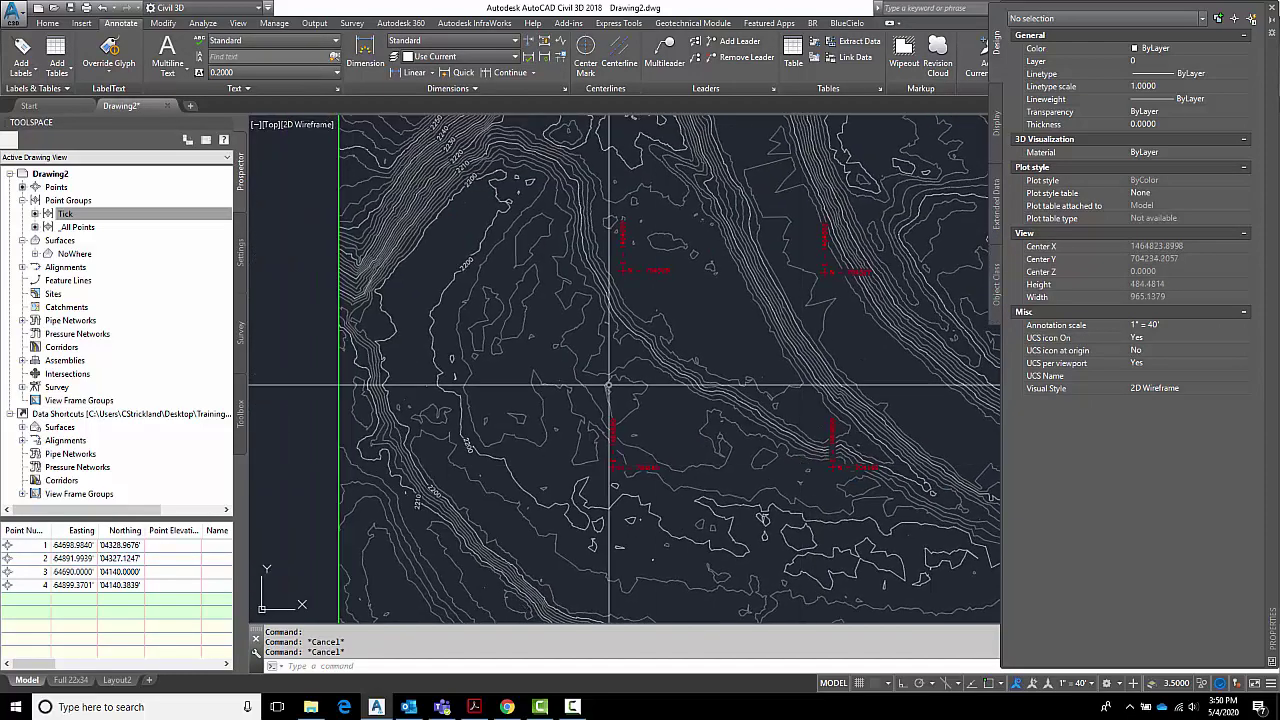
scroll(509, 266, up, 5)
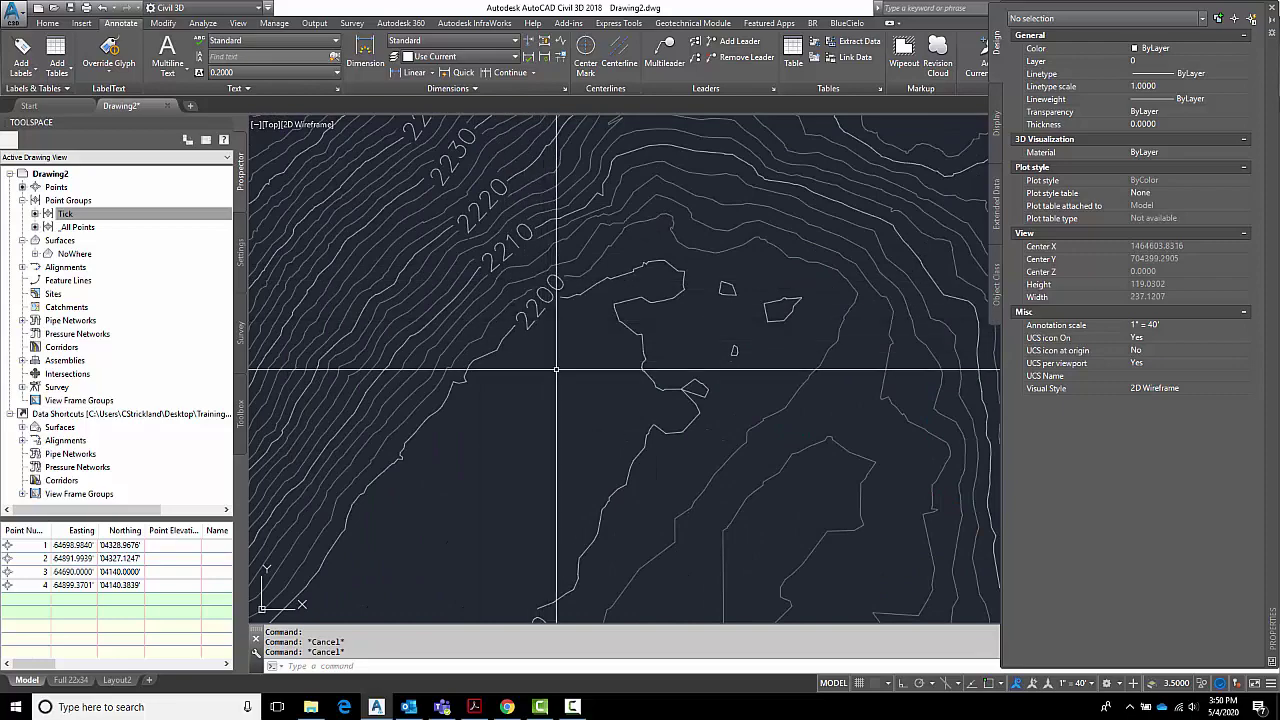
scroll(556, 369, down, 5)
scroll(615, 389, up, 4)
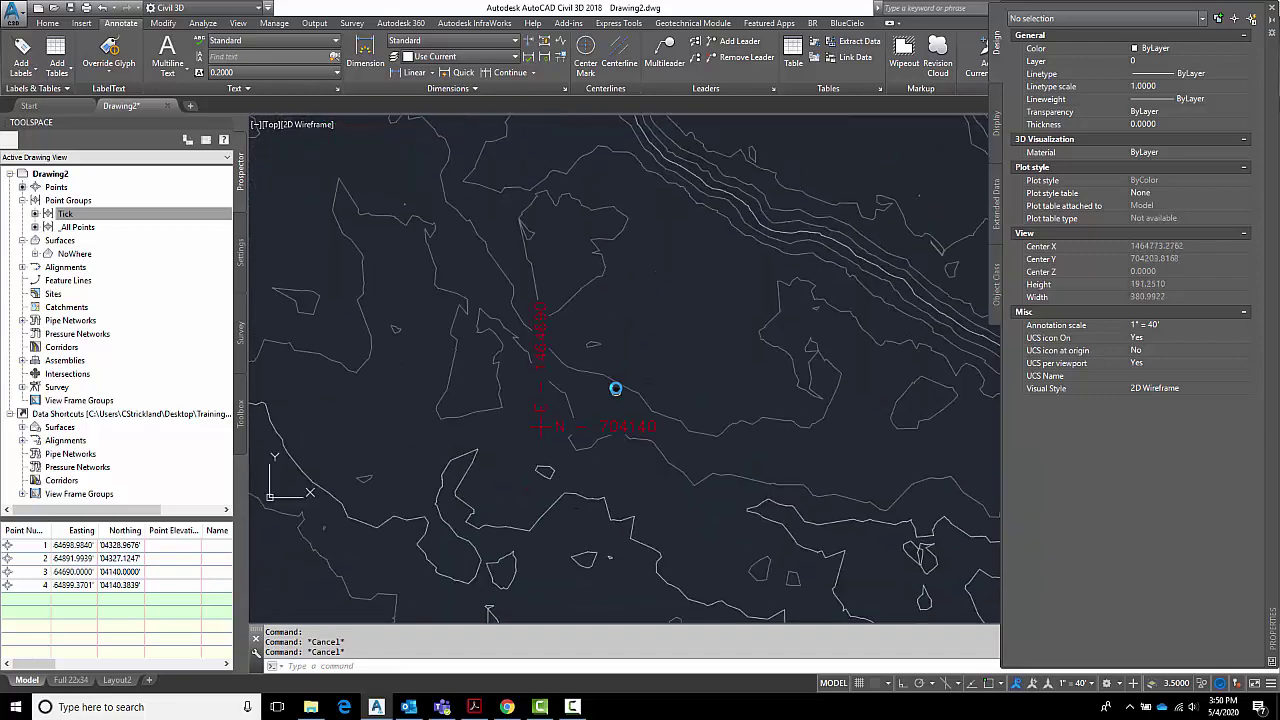
scroll(594, 472, up, 2)
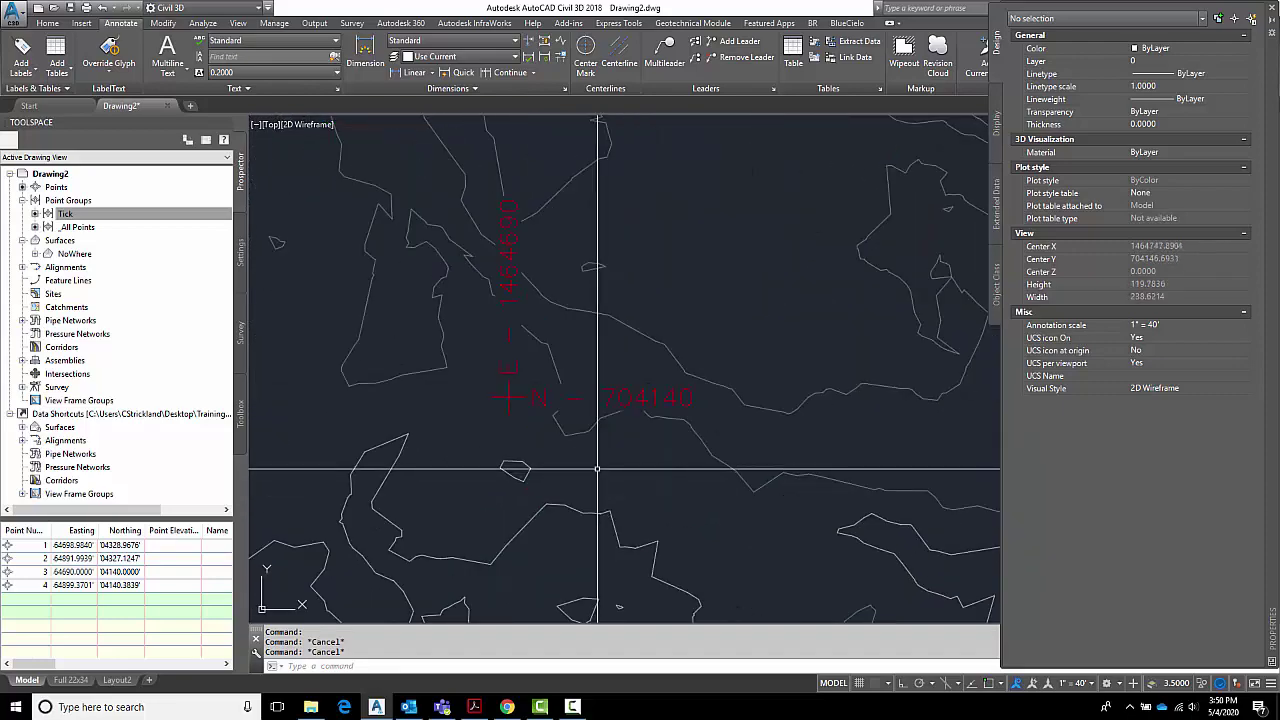
mouse_move(597, 468)
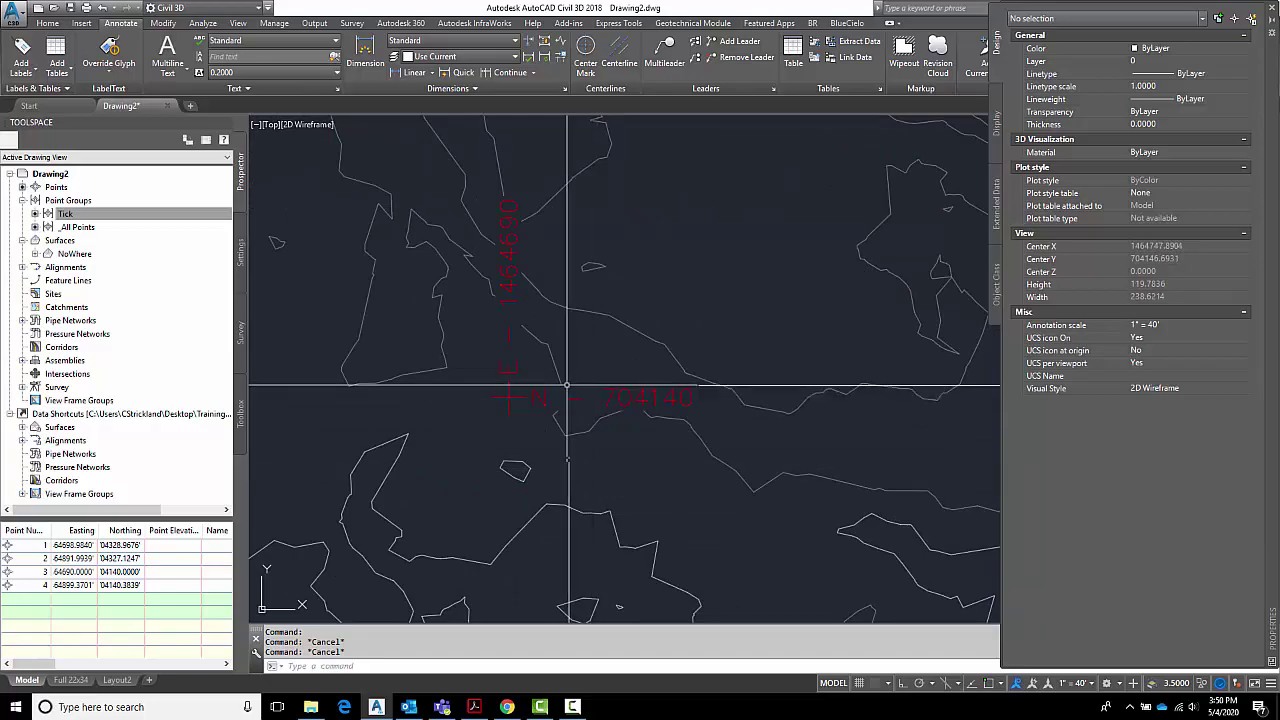